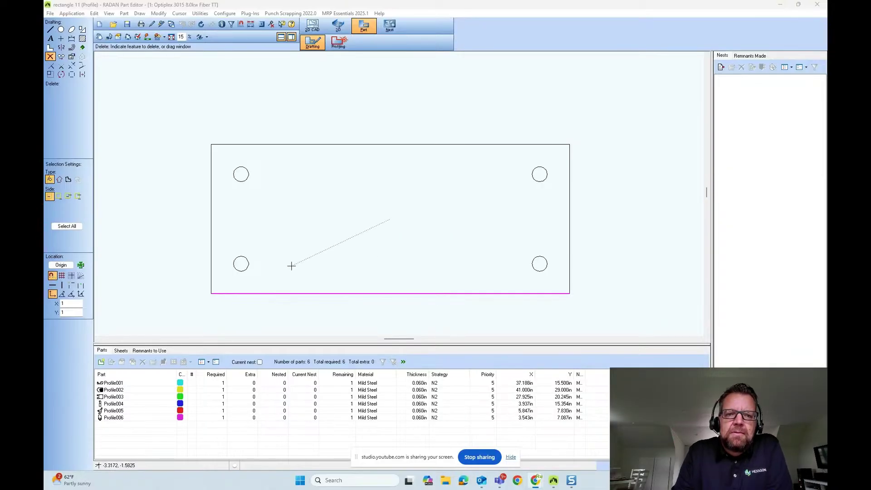
- Switch the part to profiling and set single tags to Never in the Automatic Tooling tag settings
left_click(343, 46)
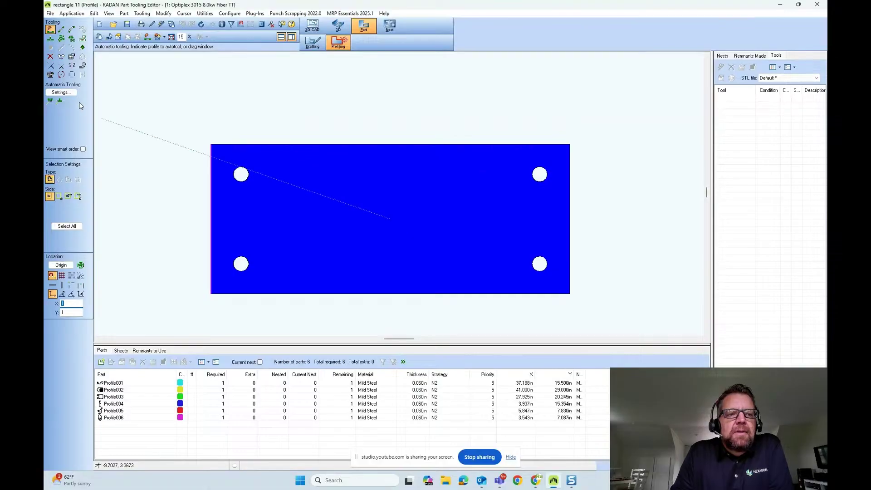
left_click(61, 92)
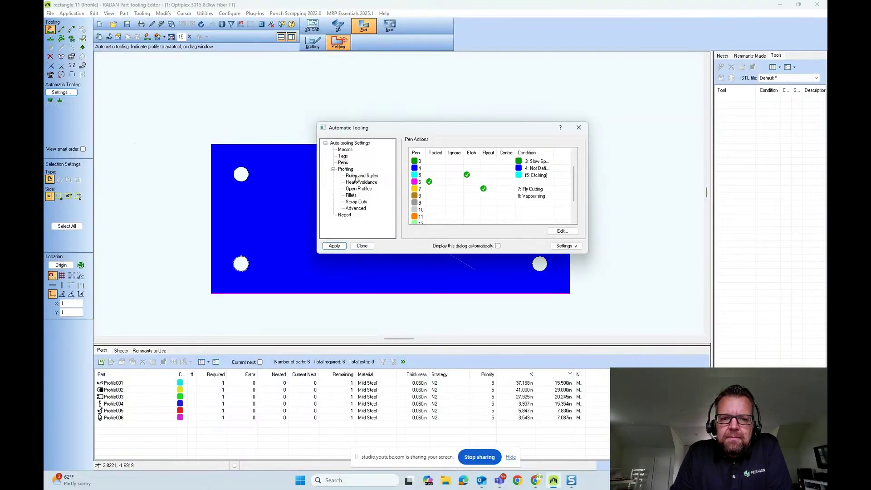
left_click(343, 155)
left_click_drag(458, 130, 456, 95)
left_click(448, 185)
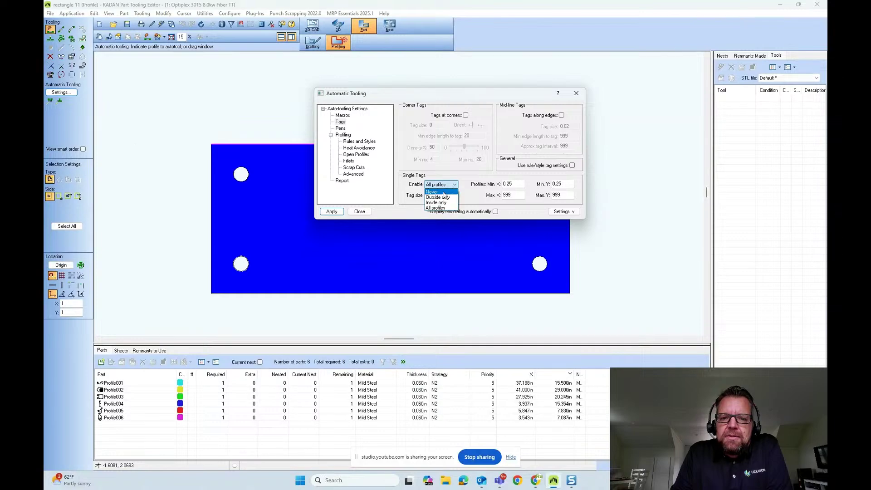
left_click(443, 196)
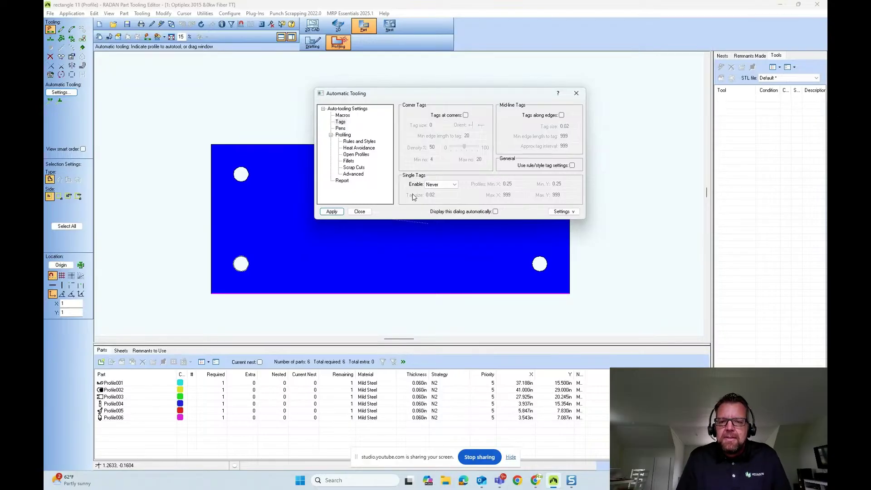
- Enable single tags for all profiles with a tag size of 0.02 and apply the automatic tooling to the part
left_click_drag(453, 96, 641, 45)
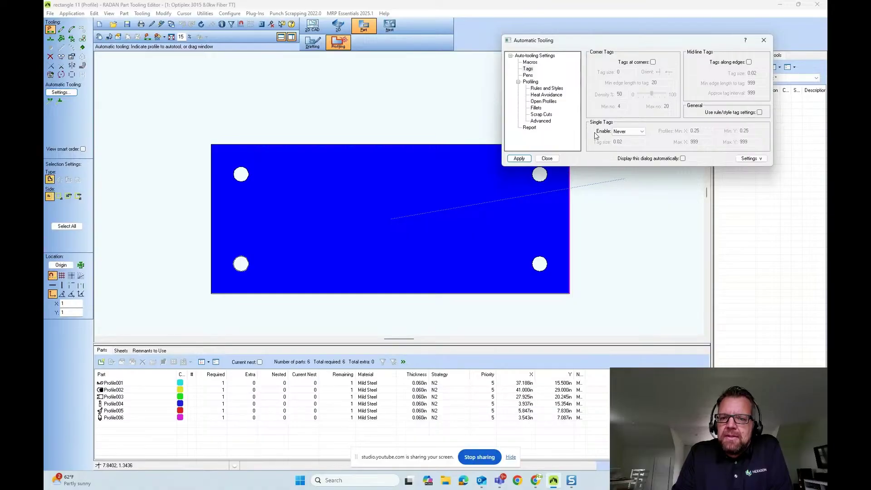
left_click(641, 131)
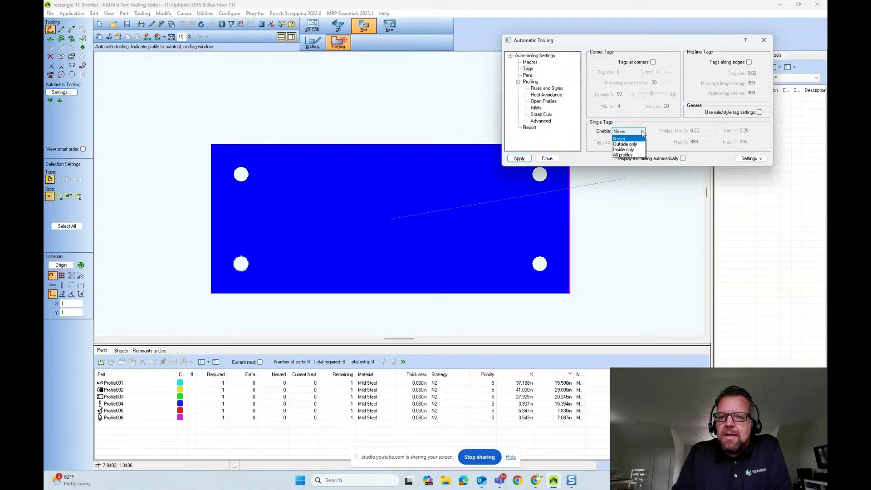
left_click(621, 158)
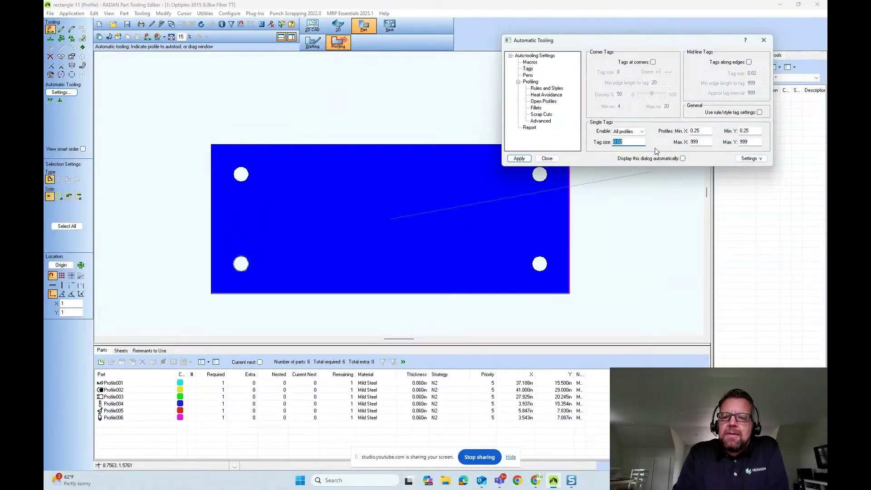
left_click(637, 144)
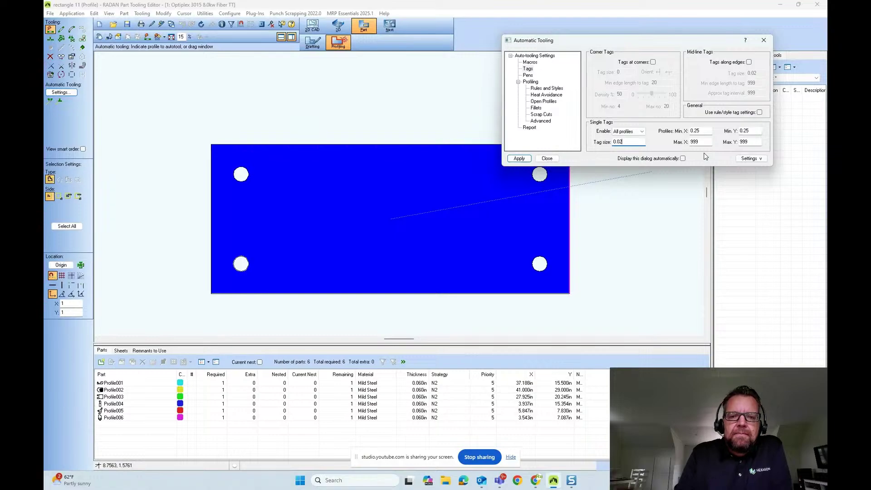
left_click(519, 159)
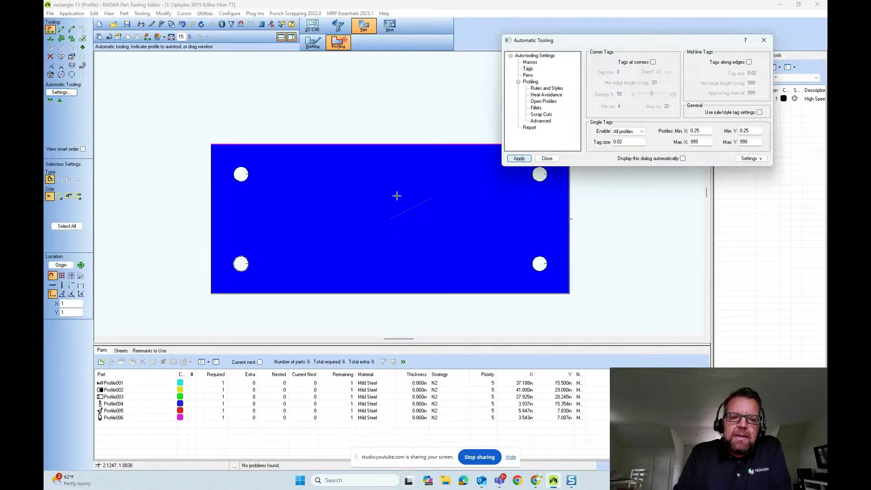
- Examine the tag gaps at the lead-ins of the corner holes and on the plate's outer edge
left_click_drag(480, 267, 615, 252)
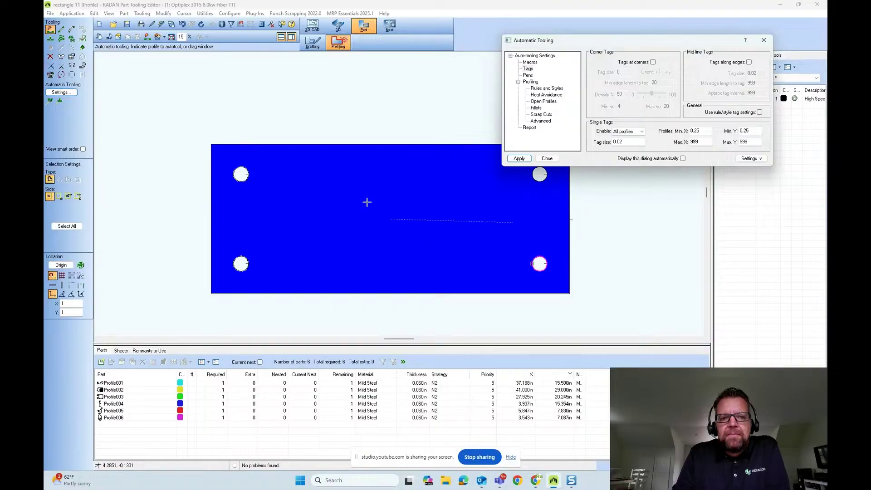
left_click_drag(253, 187, 224, 161)
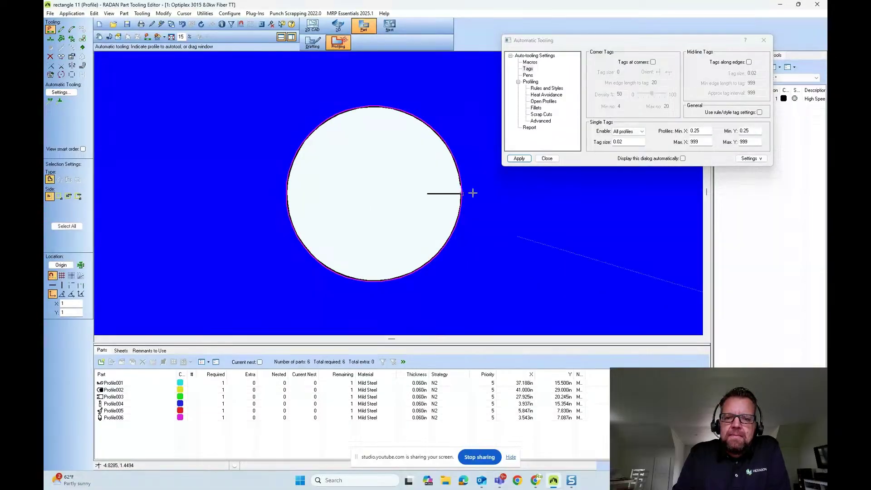
scroll(394, 244, "down", 3)
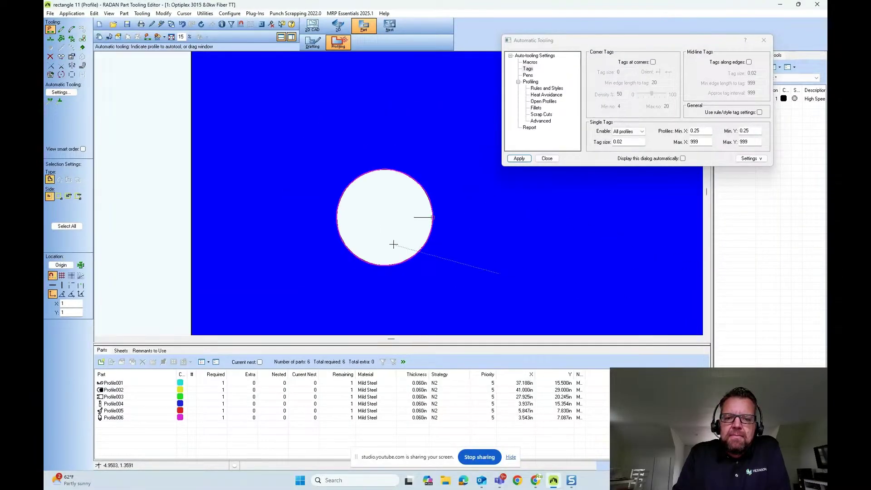
middle_click_drag(213, 259, 197, 244)
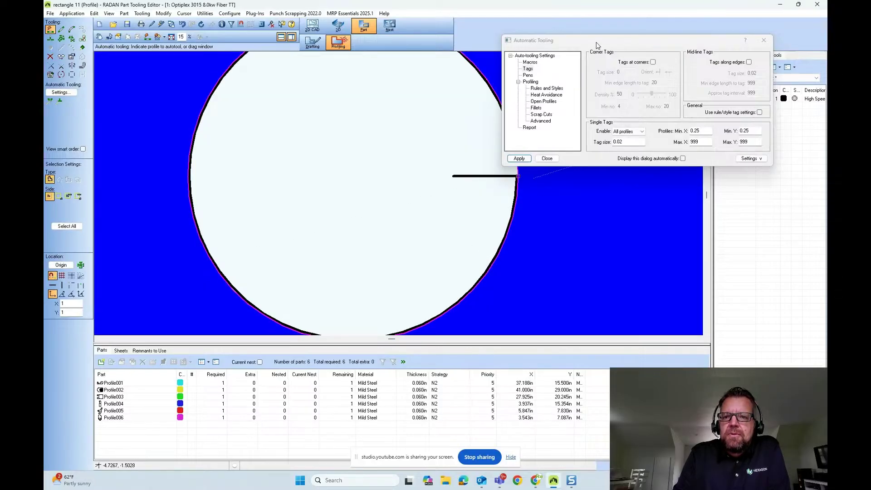
left_click_drag(595, 42, 604, 32)
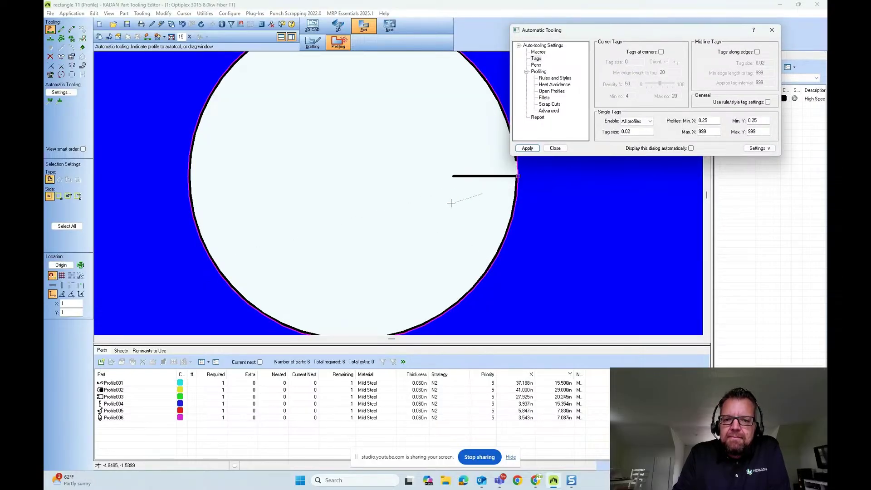
middle_click_drag(451, 200, 613, 263)
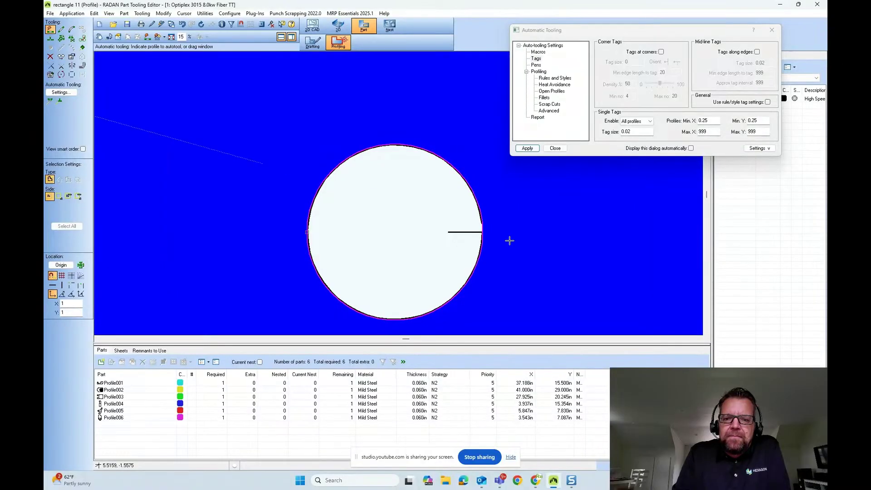
scroll(481, 229, "up", 2)
middle_click(487, 231)
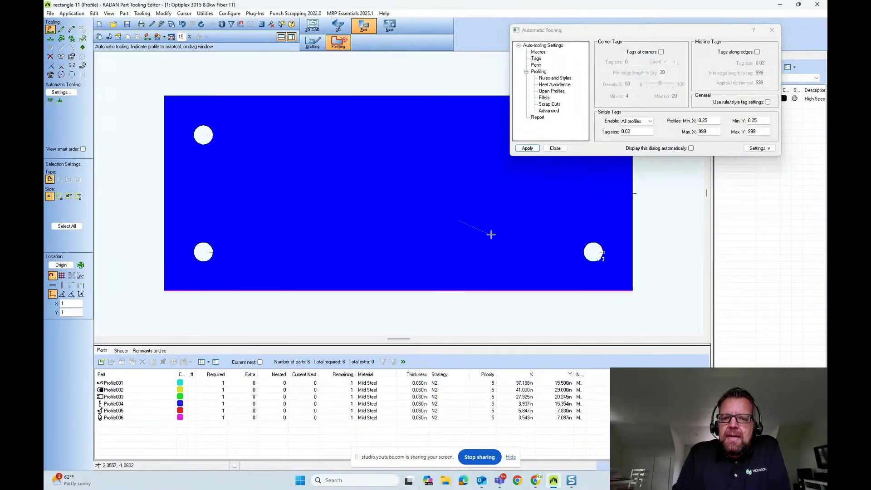
left_click_drag(636, 33, 616, 26)
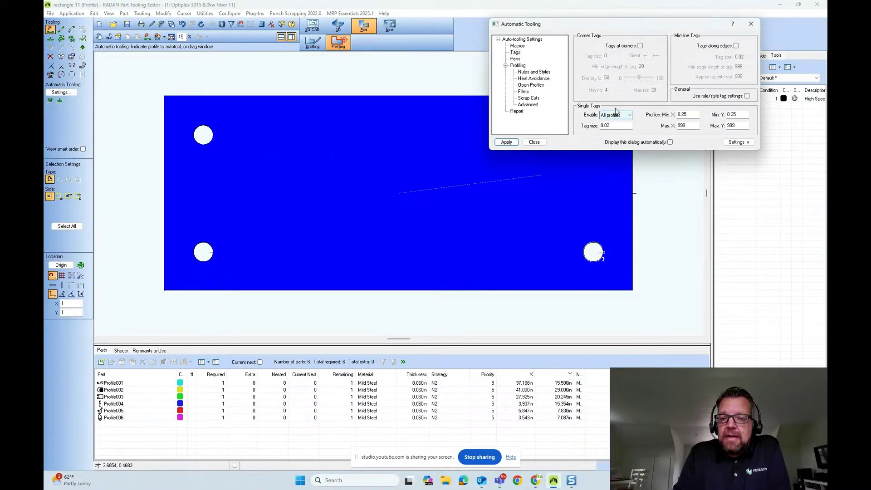
scroll(651, 206, "up", 3)
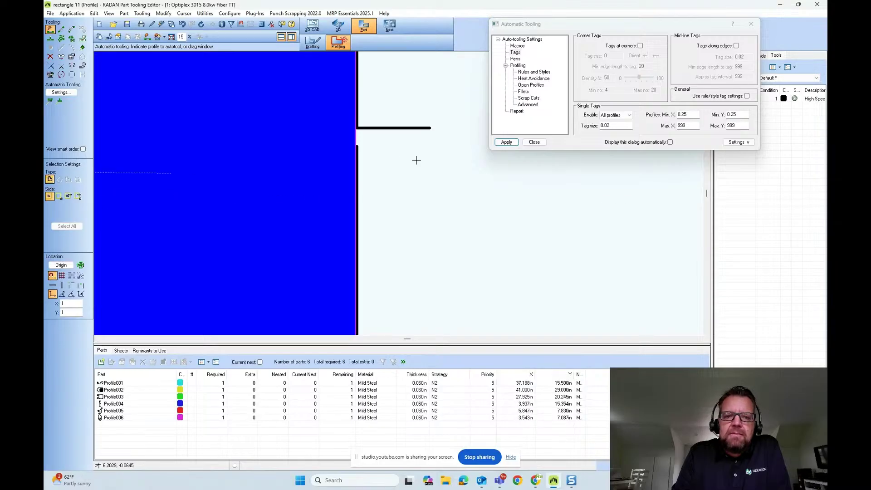
middle_click(375, 166)
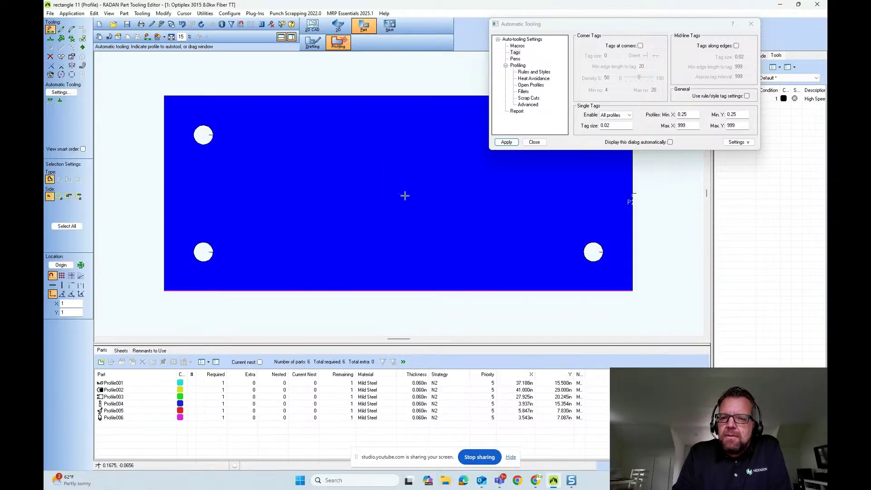
- Set the single tag size to .06, reapply the automatic tooling and inspect the tag on a hole up close
left_click_drag(610, 125, 585, 128)
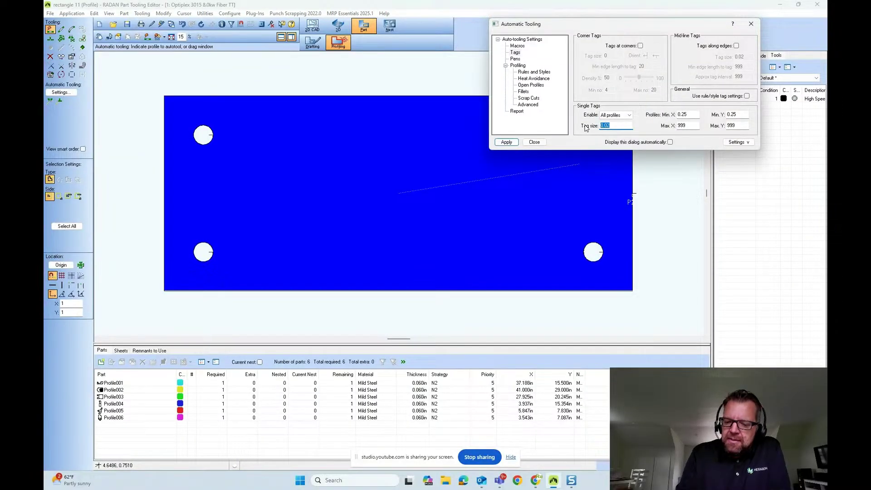
type(".06")
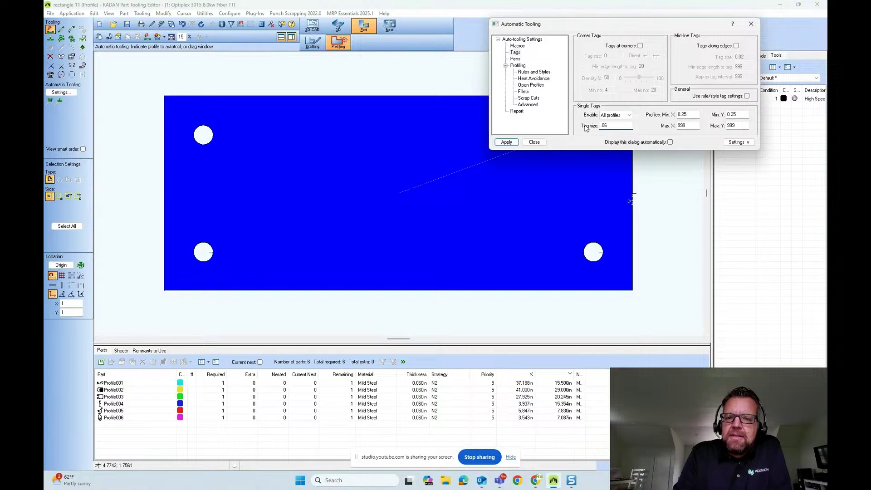
left_click(506, 142)
middle_click_drag(586, 242, 621, 273)
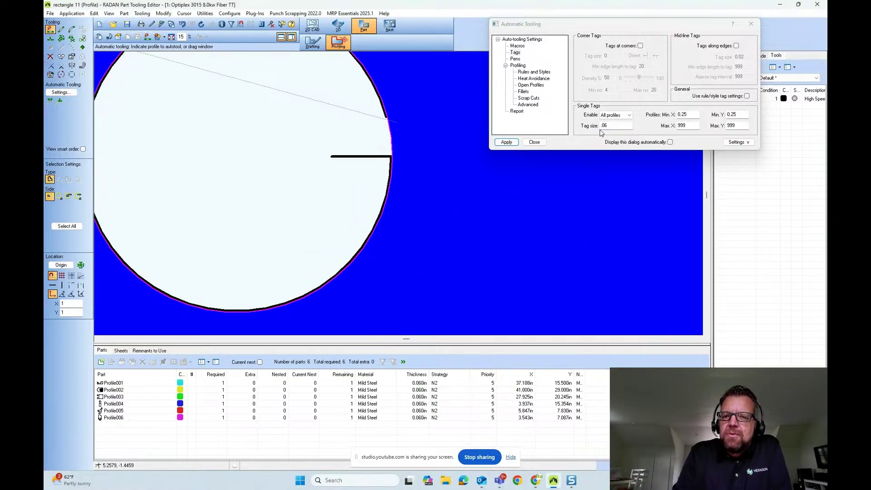
- Set the single tag size to .5, reapply the automatic tooling and check the gap left in the holes
left_click_drag(613, 124, 582, 129)
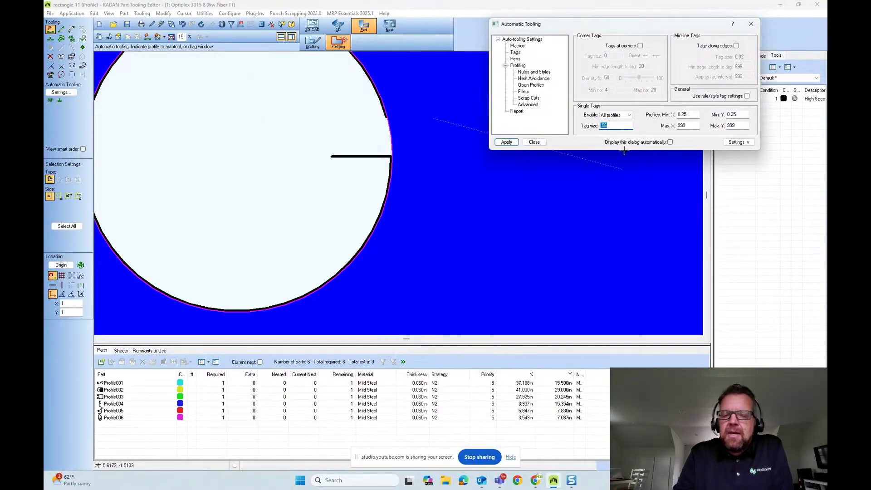
type(".5")
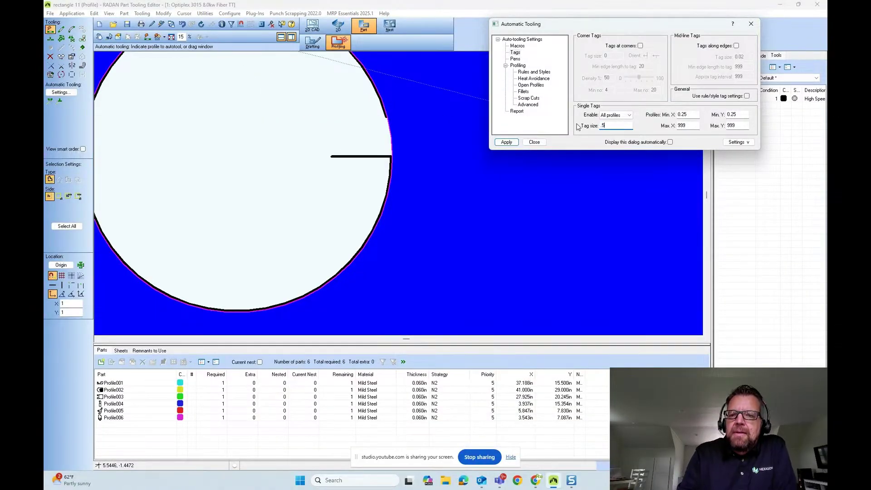
left_click(506, 142)
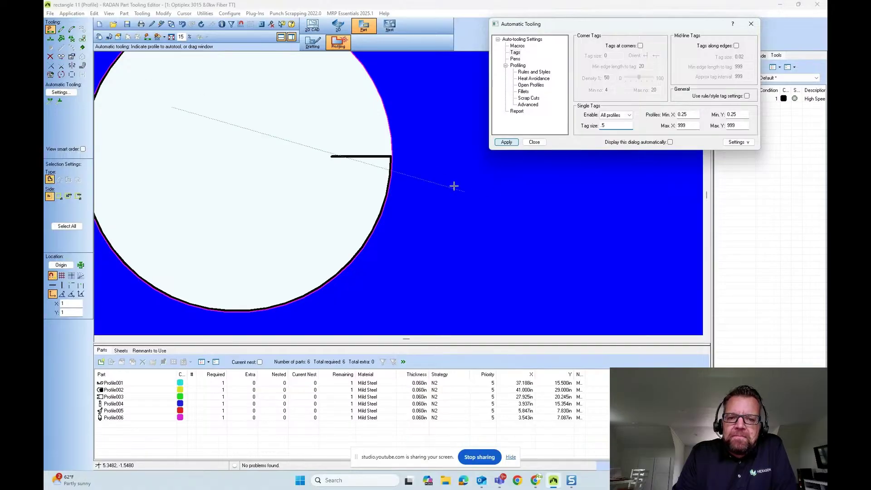
scroll(218, 149, "up", 5)
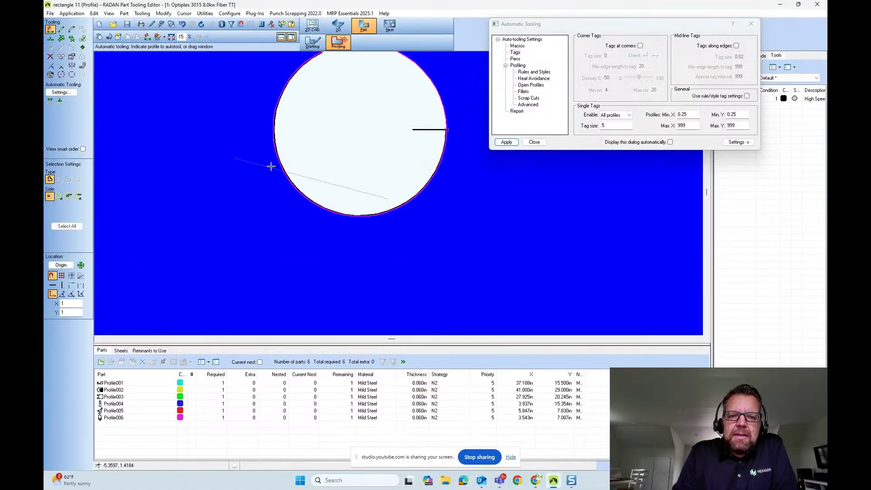
scroll(366, 186, "down", 1)
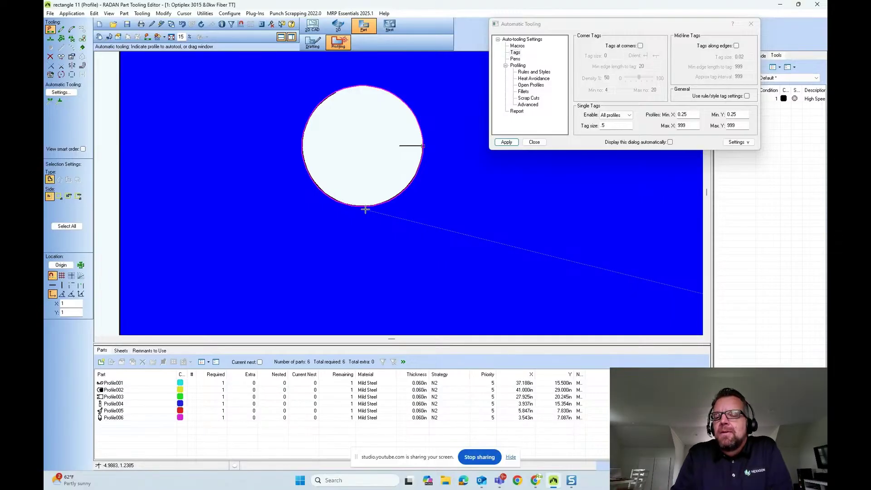
- Set the single tag size to .03 and reapply the automatic tooling
left_click(577, 121)
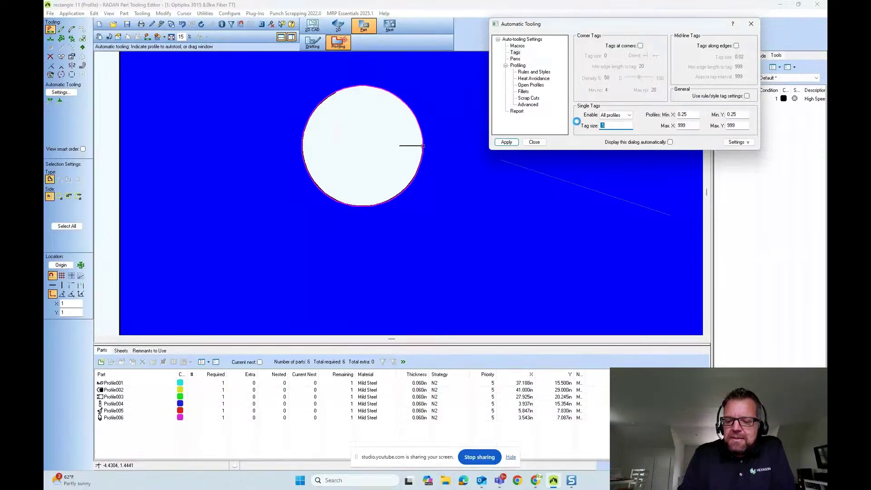
type(".03")
left_click_drag(607, 28, 612, 54)
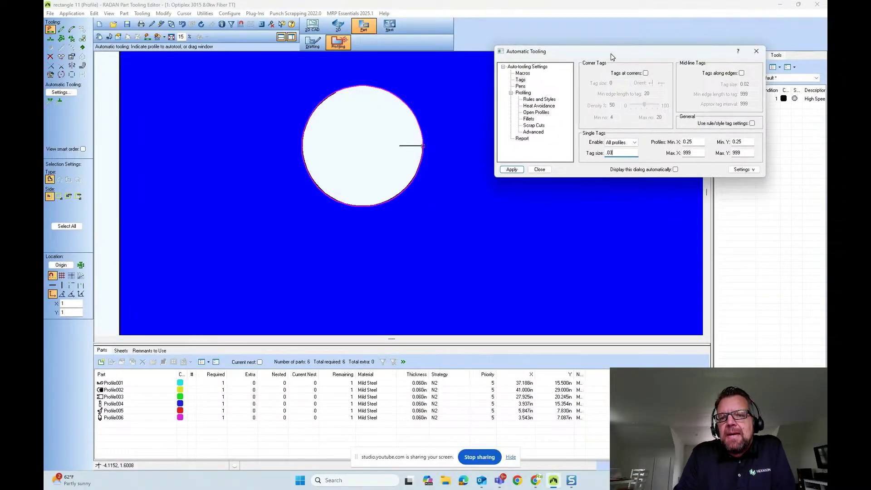
left_click(511, 170)
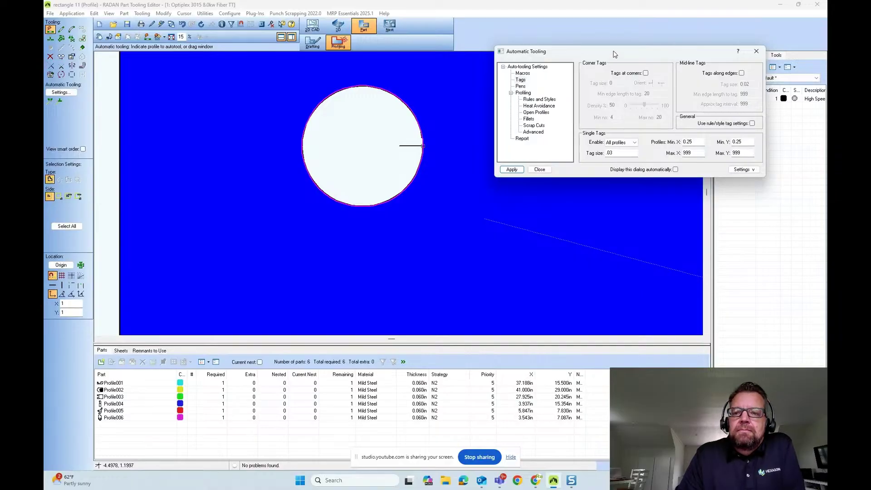
- Enable corner tags and mid-line tags along edges, and apply the automatic tooling
left_click_drag(614, 53, 611, 48)
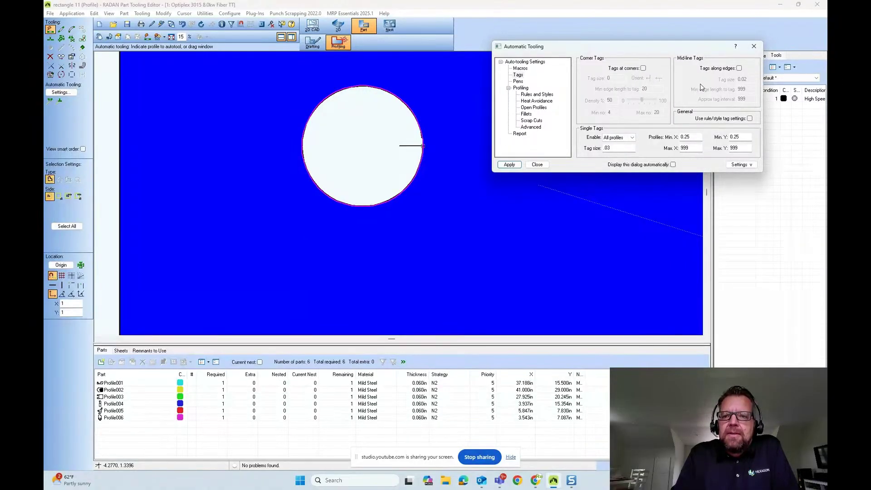
left_click(643, 68)
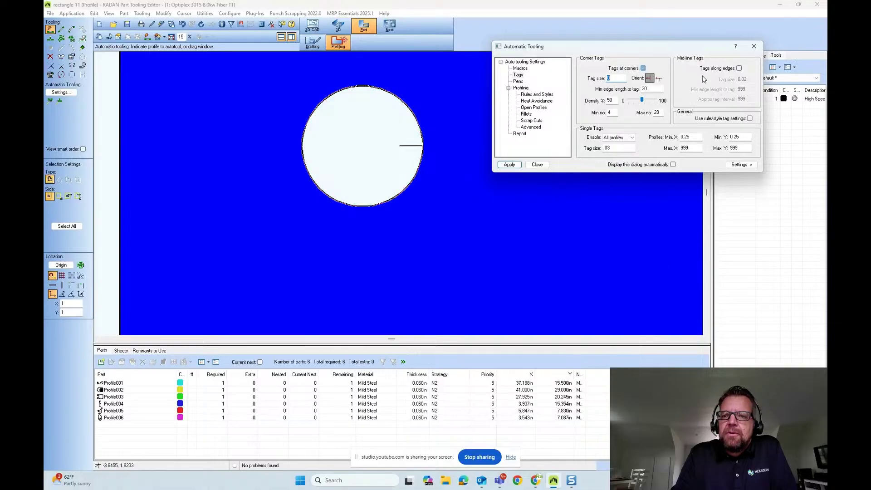
left_click(739, 68)
left_click(509, 164)
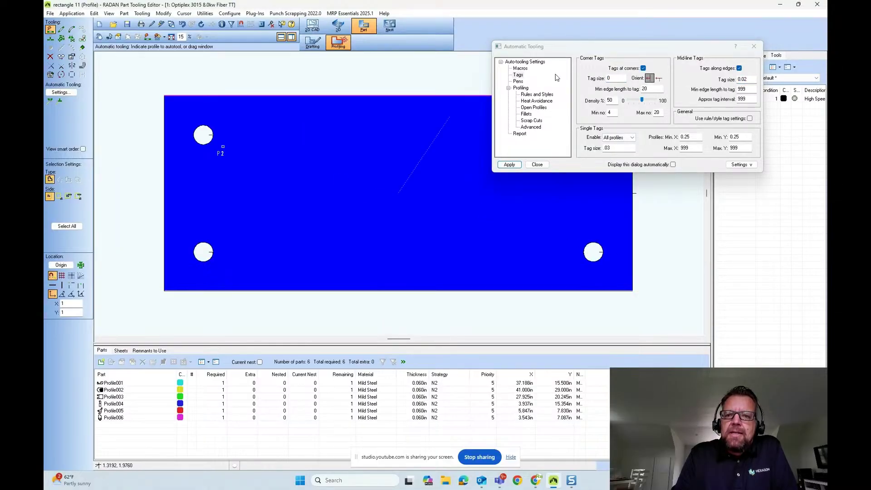
- Set single tags to Never, disable corner tags, and reapply the automatic tooling with only mid-line tags along edges
left_click_drag(574, 47, 406, 36)
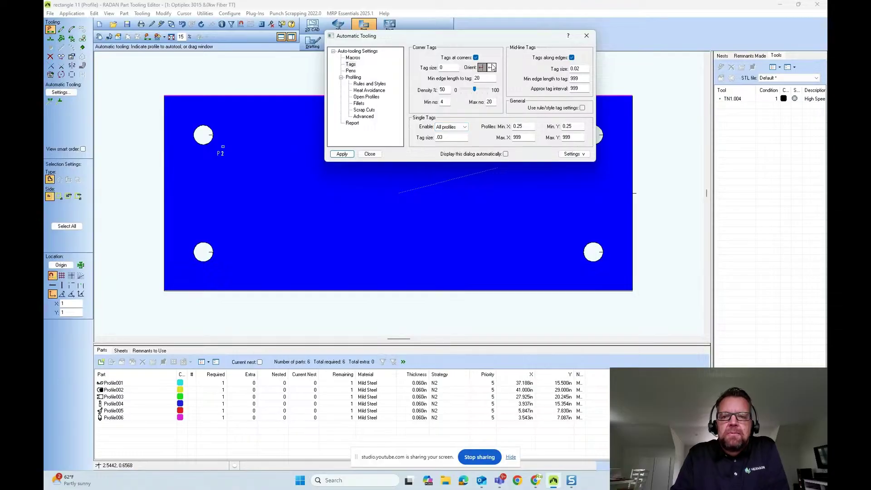
left_click(464, 127)
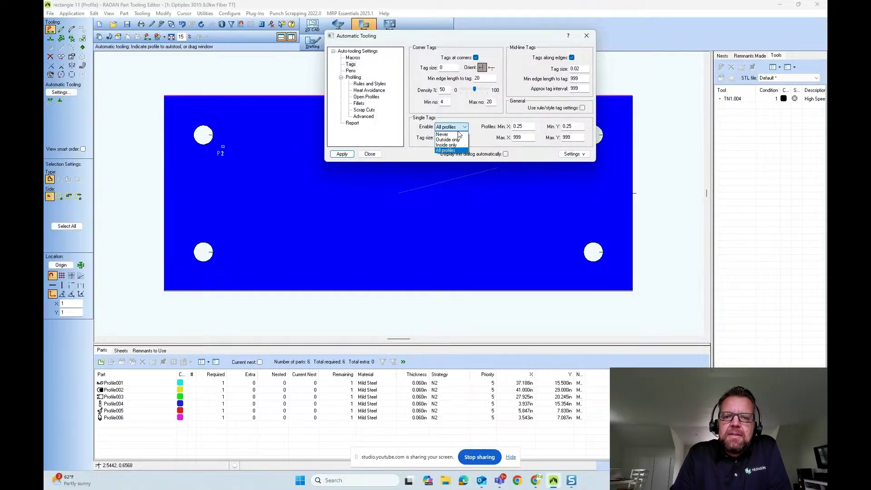
left_click(449, 134)
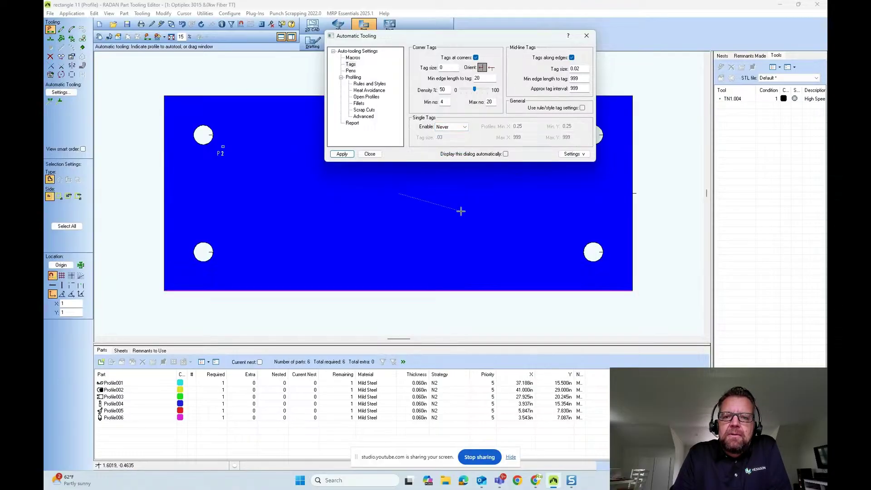
left_click(475, 57)
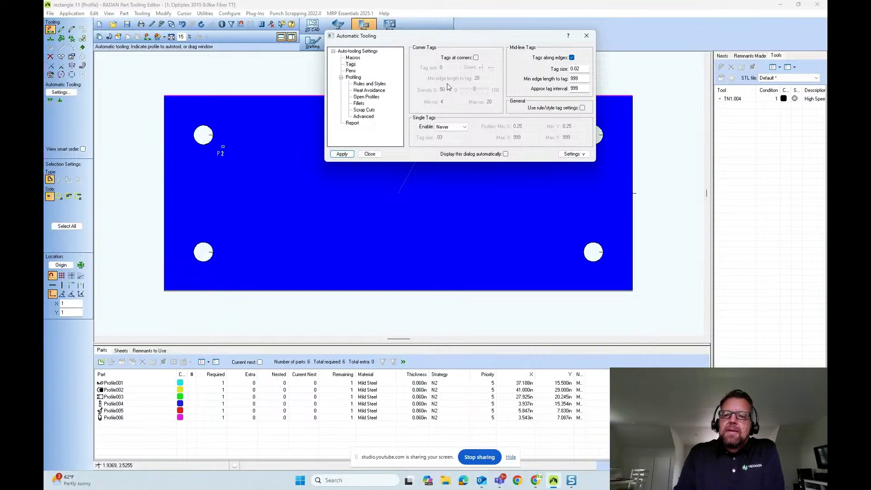
double_click(582, 70)
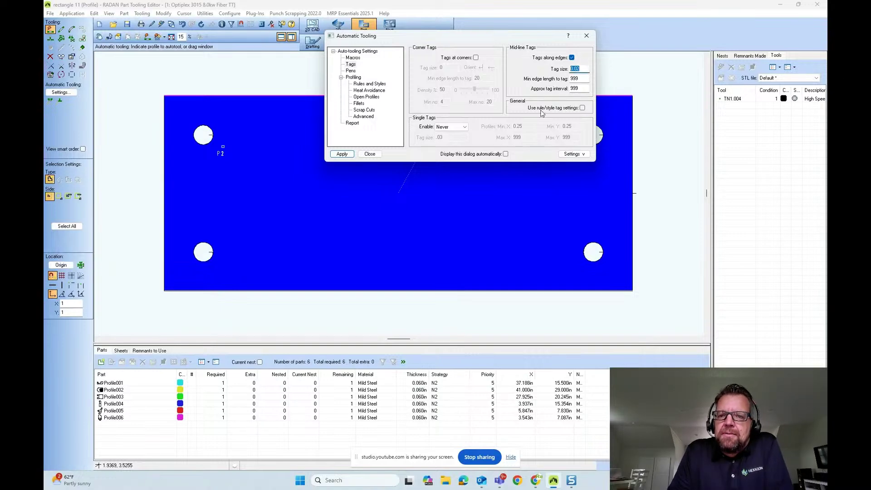
double_click(578, 80)
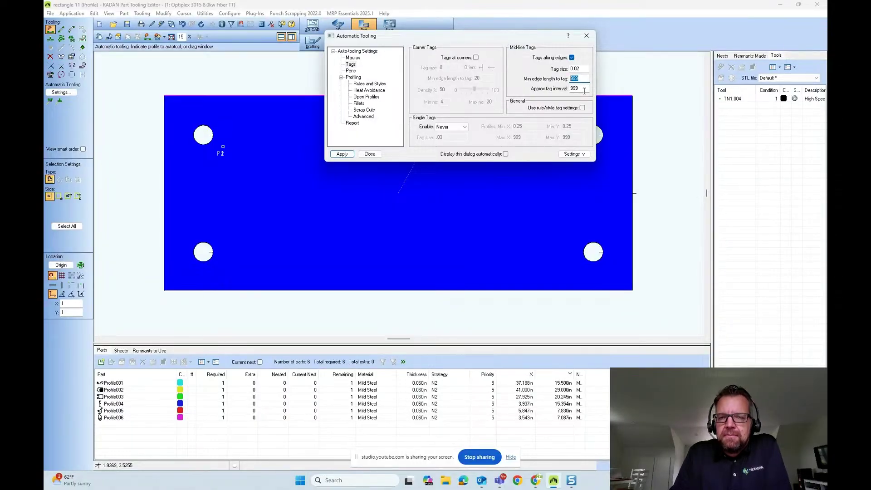
left_click(348, 155)
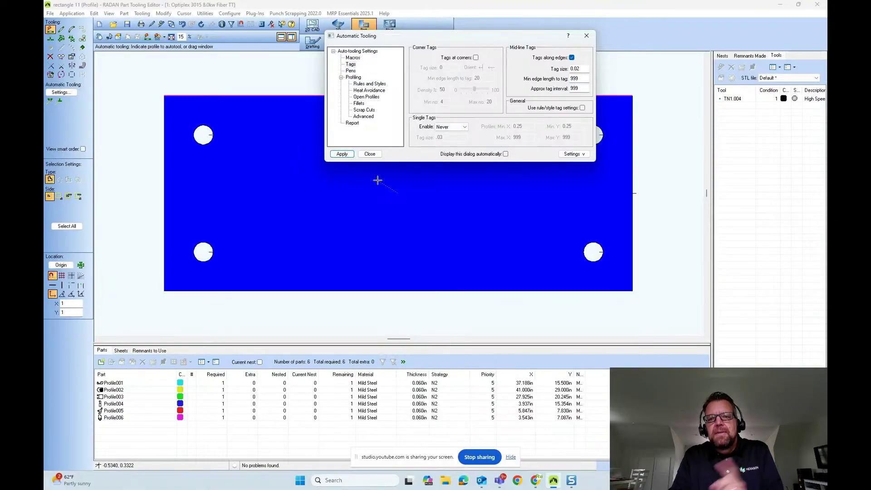
- Examine the middle of the plate's right edge up close for a mid-line tag at the lead-in
left_click_drag(477, 40, 371, 66)
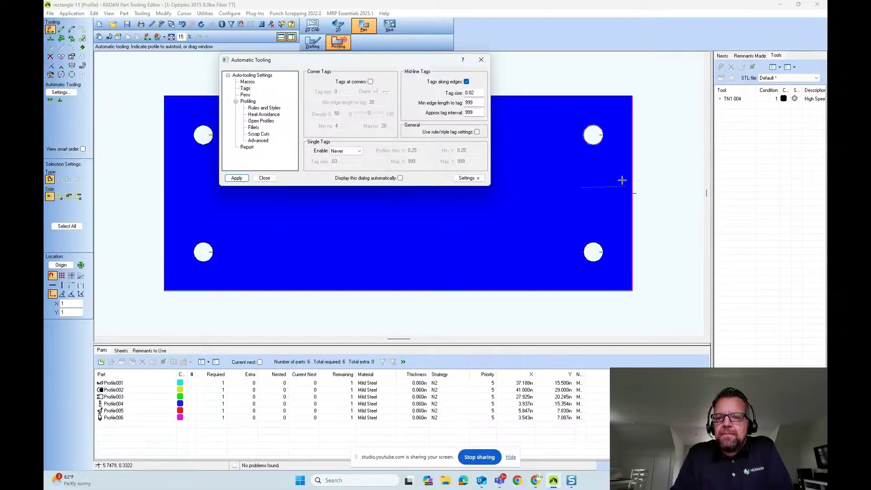
middle_click_drag(621, 180, 648, 213)
left_click_drag(383, 64, 627, 98)
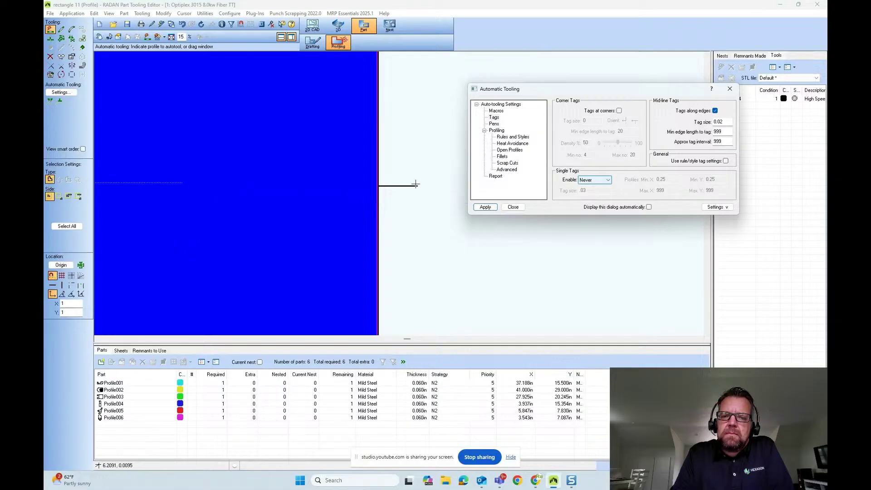
middle_click(388, 186)
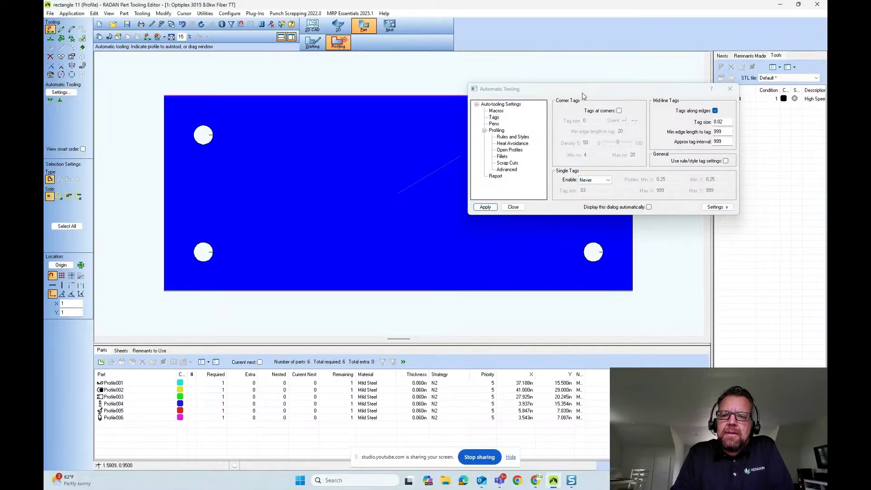
left_click_drag(582, 92, 370, 58)
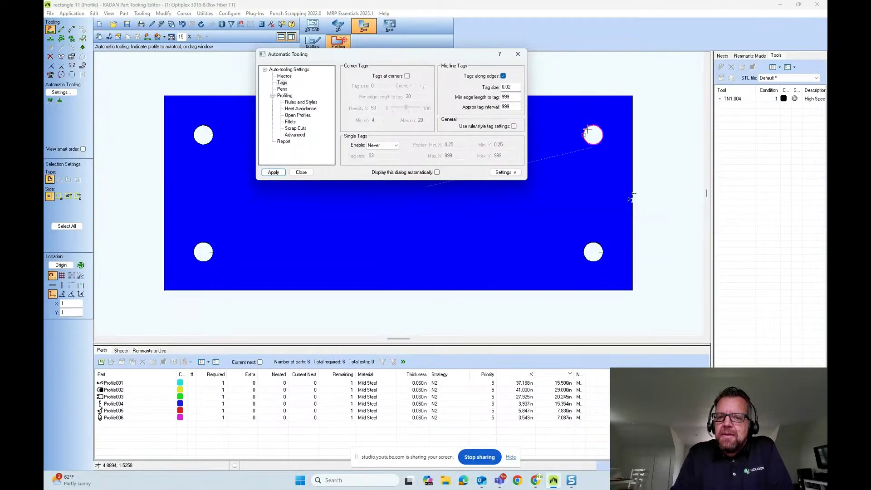
middle_click_drag(589, 165, 671, 213)
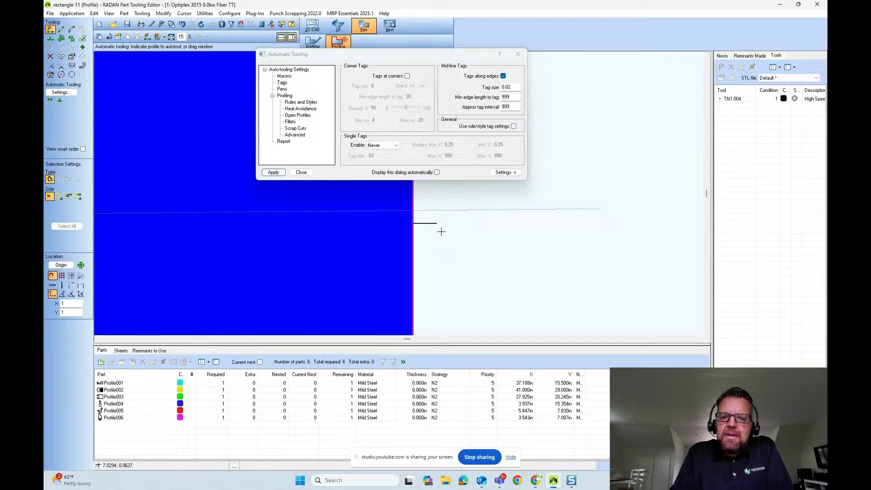
middle_click(393, 206)
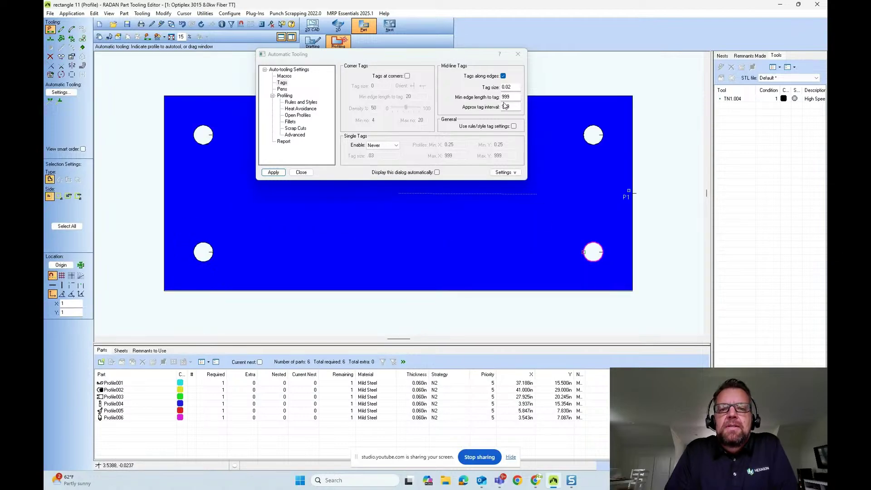
- Replace the mid-line tags with corner tags of size .02, reapply the automatic tooling and inspect the plate's right edge
left_click(503, 76)
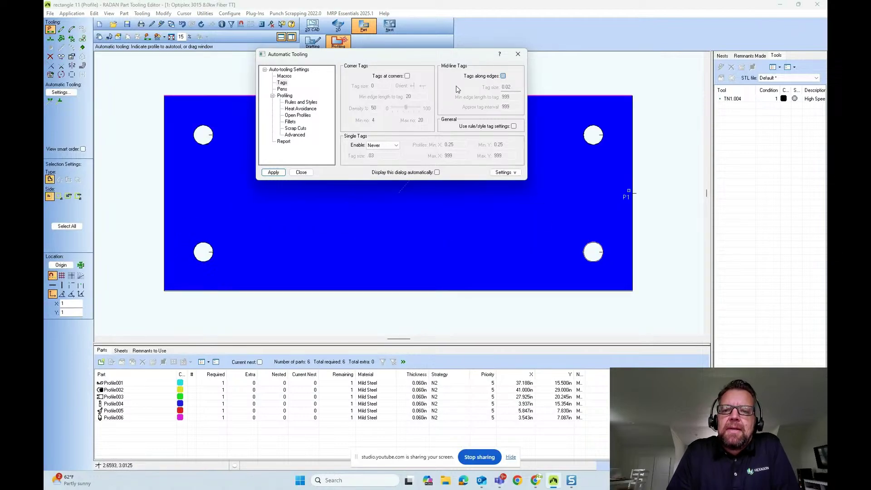
left_click(407, 76)
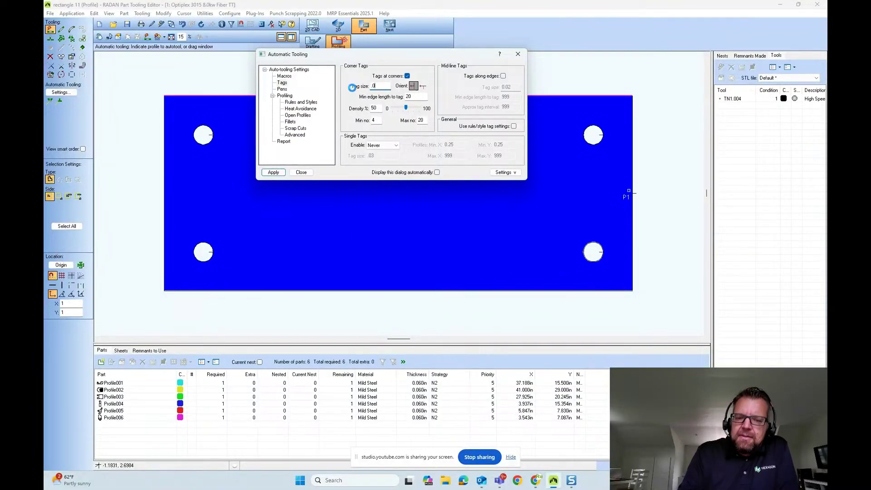
type(".02")
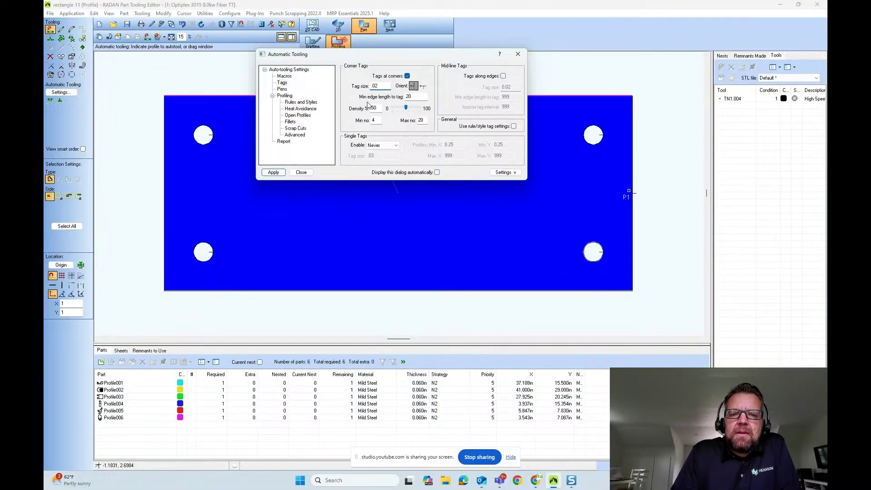
double_click(415, 96)
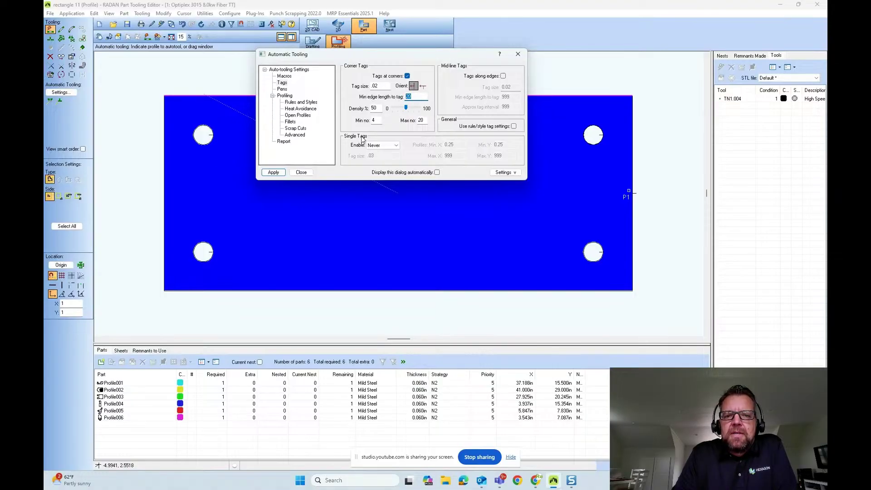
left_click(274, 172)
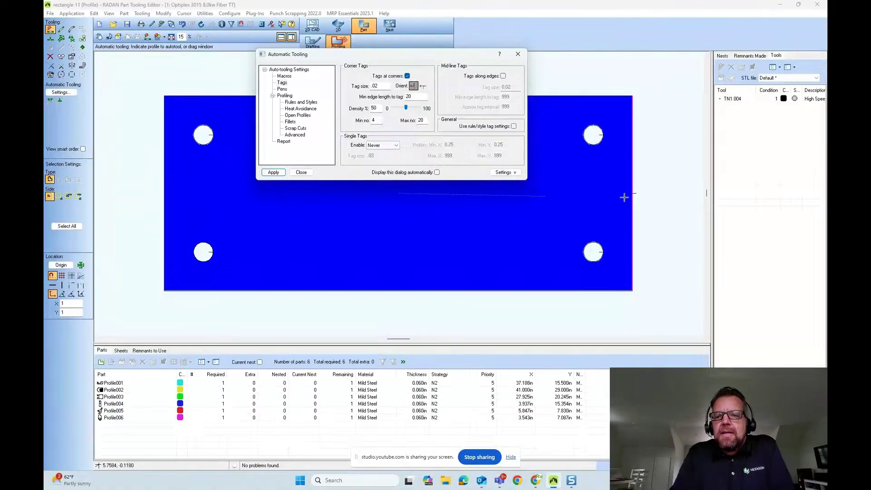
left_click(626, 97)
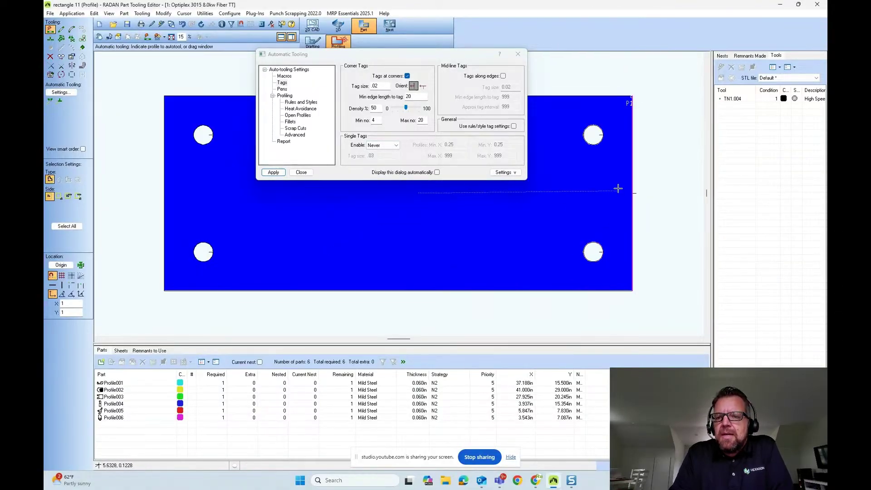
scroll(635, 196, "up", 3)
left_click_drag(403, 56, 626, 78)
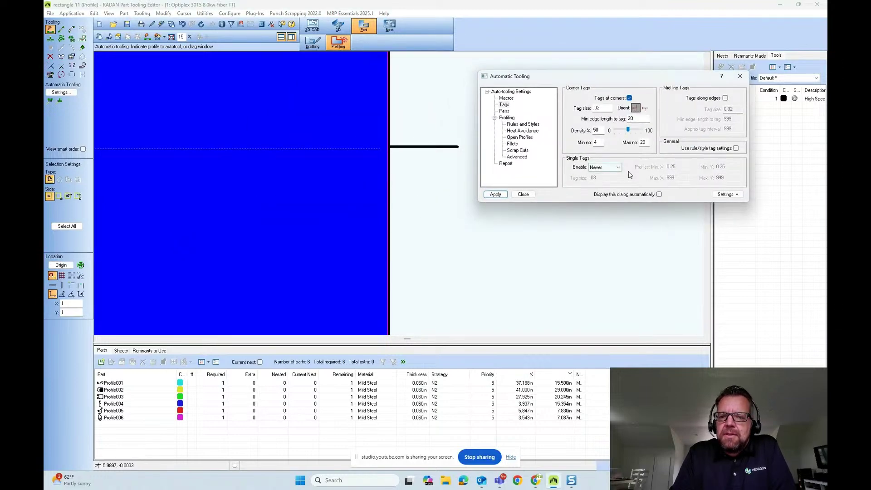
- Set the corner tags' minimum edge length to 5, reapply the automatic tooling and inspect the plate's upper-left corner
left_click_drag(637, 119, 611, 120)
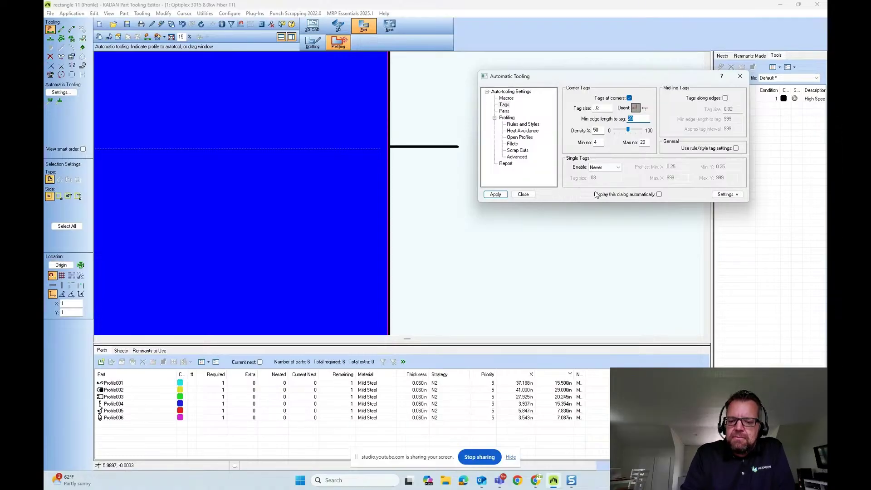
type("5")
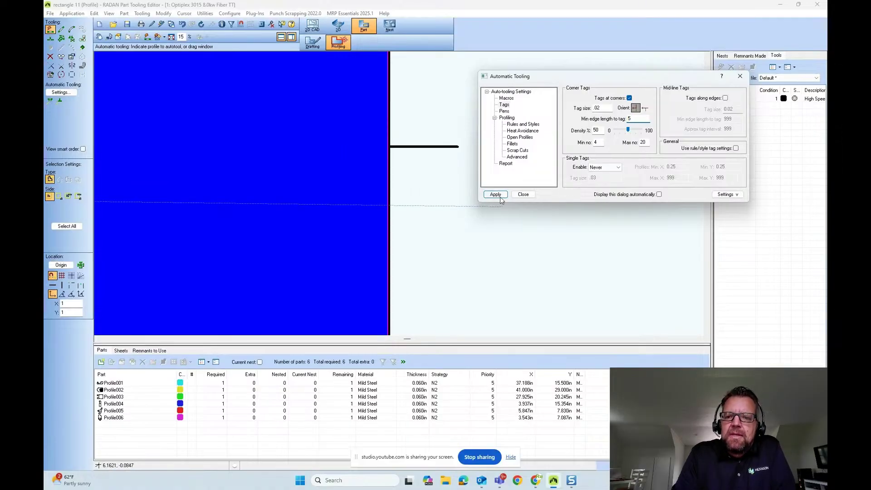
left_click(499, 197)
middle_click(394, 188)
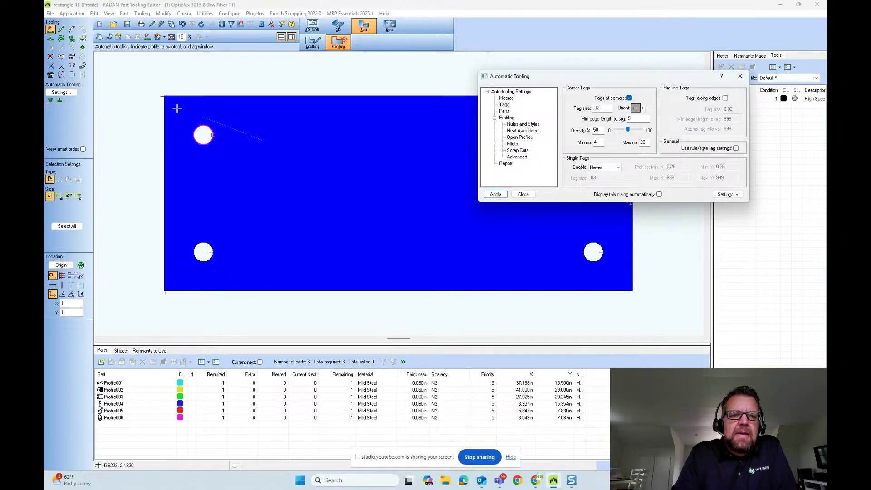
middle_click_drag(153, 93, 175, 109)
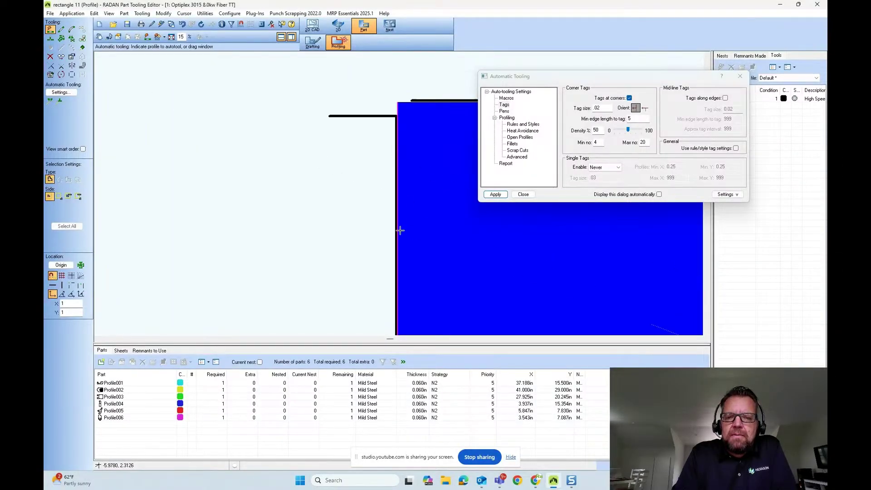
middle_click(376, 246)
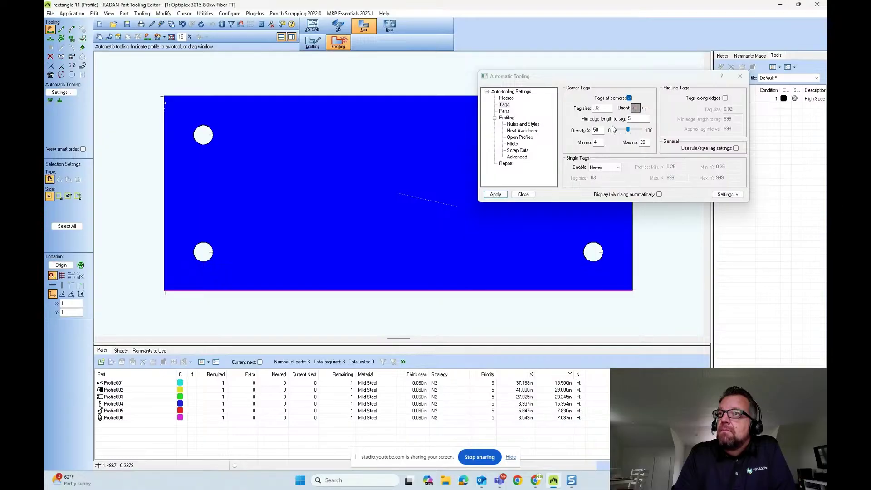
- Set the minimum and maximum number of corner tags to 2, reapply the automatic tooling and inspect the plate's lower-left corner
left_click(605, 149)
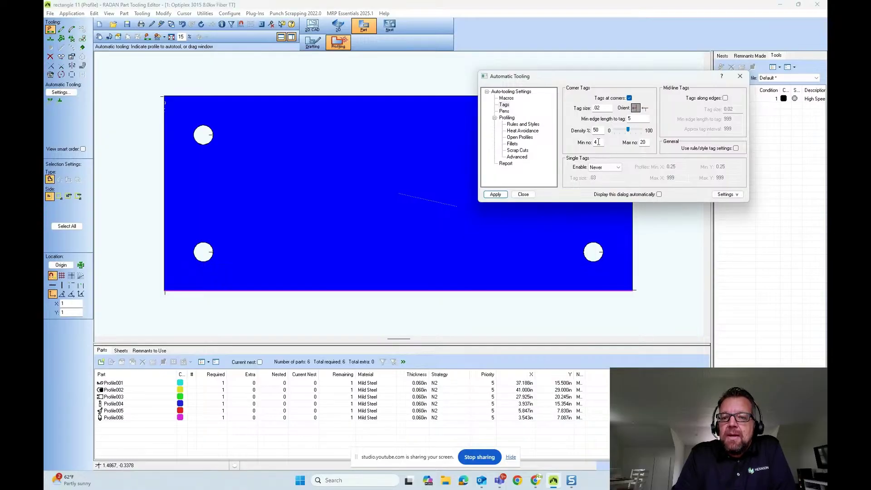
key("Tab")
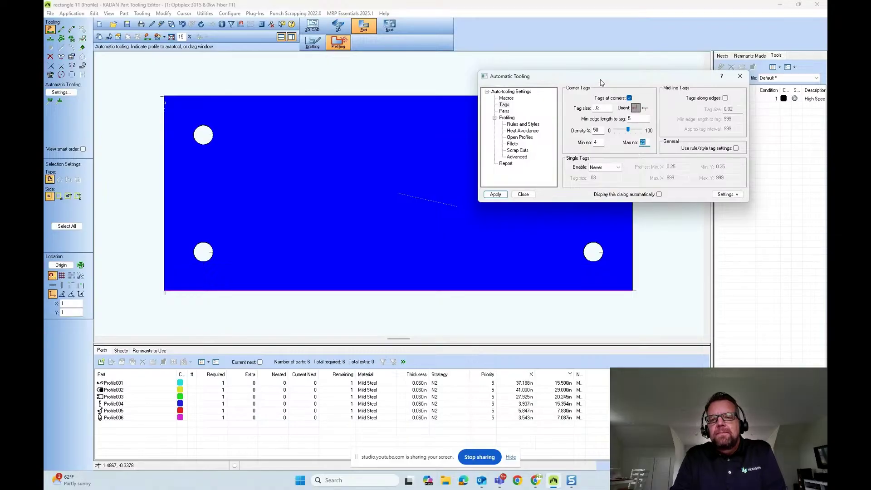
left_click_drag(600, 83, 385, 131)
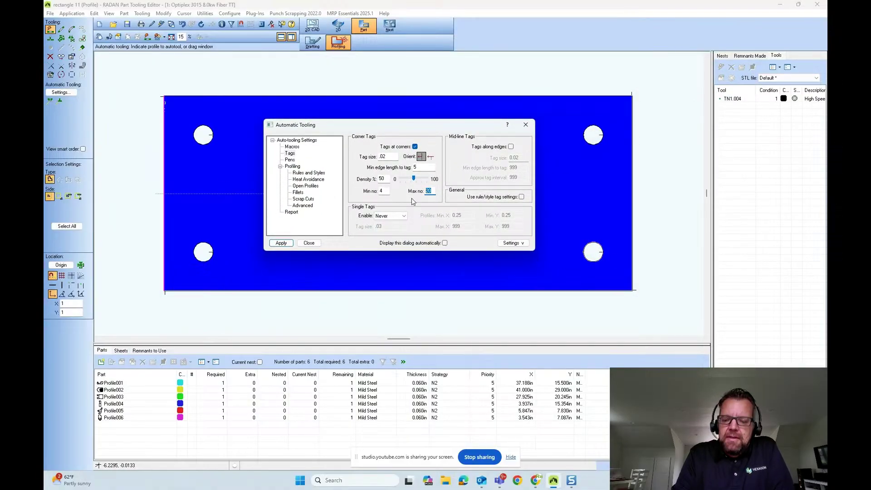
double_click(386, 191)
type("2")
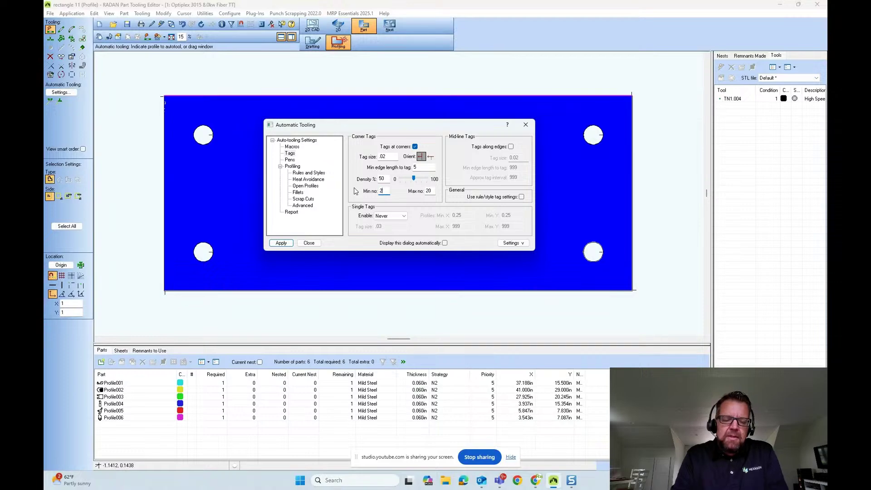
key("Tab")
type("2")
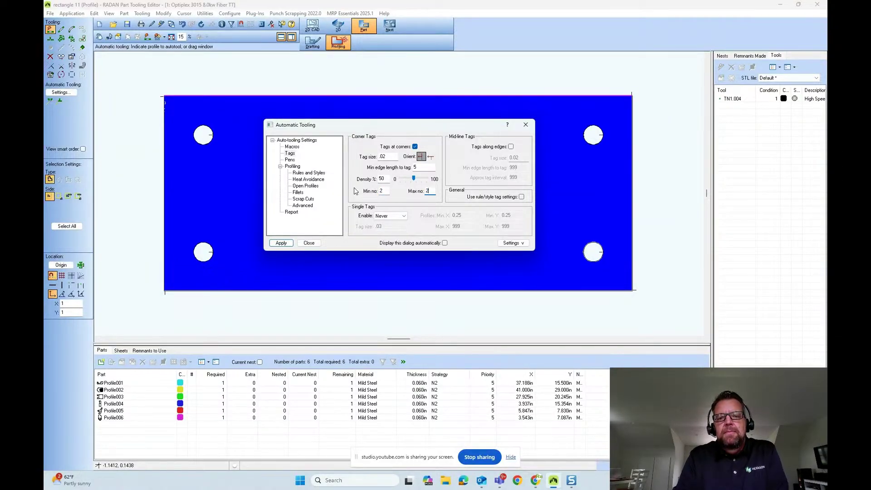
left_click(287, 245)
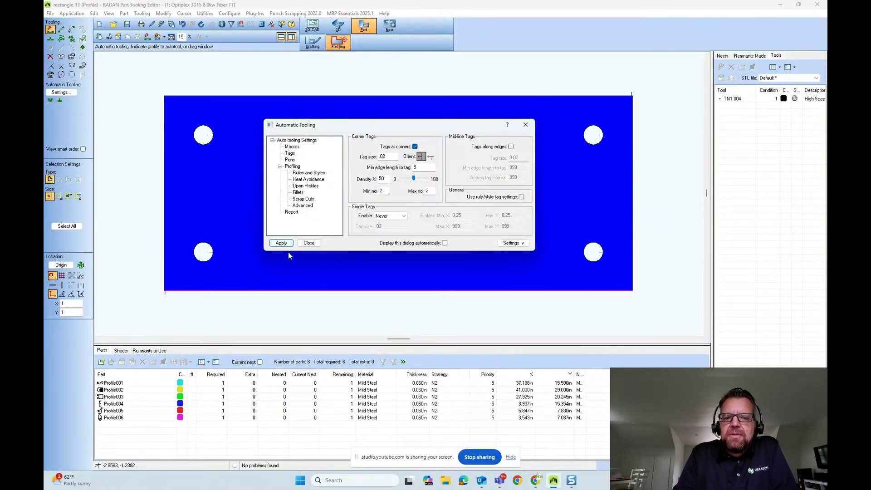
middle_click_drag(177, 294, 360, 277)
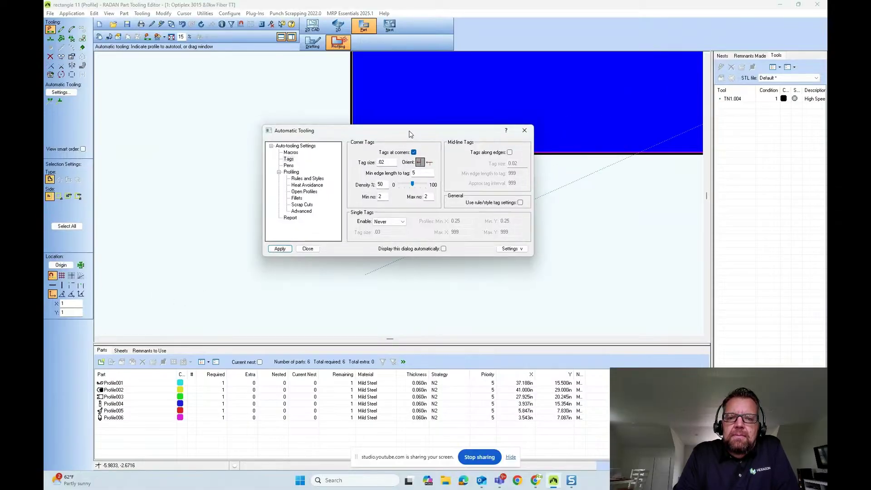
left_click_drag(411, 128, 390, 208)
middle_click(409, 145)
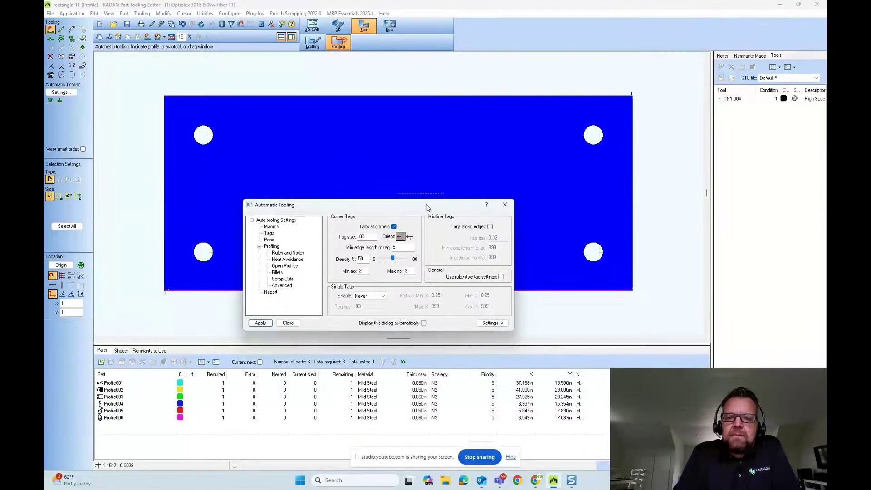
- Set the corner tags' minimum number to 4, maximum number to 20 and density to 100%, and reapply the automatic tooling
left_click_drag(426, 205, 450, 133)
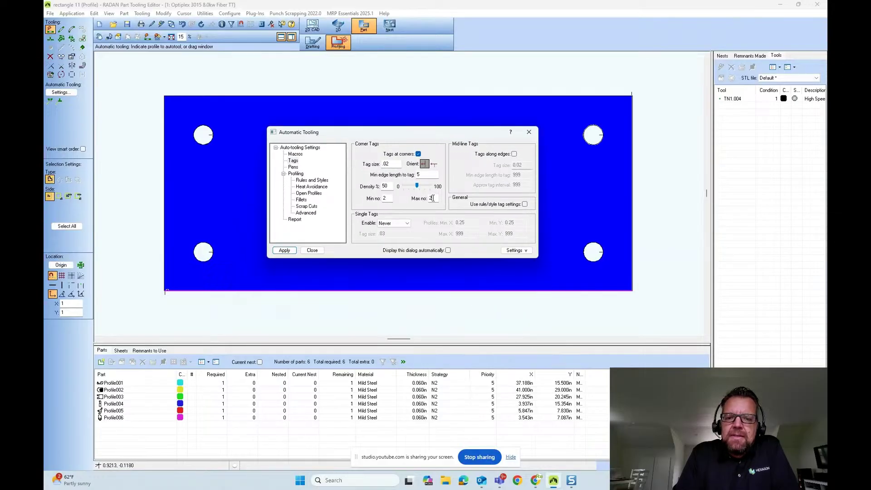
key("shift+Tab")
type("4")
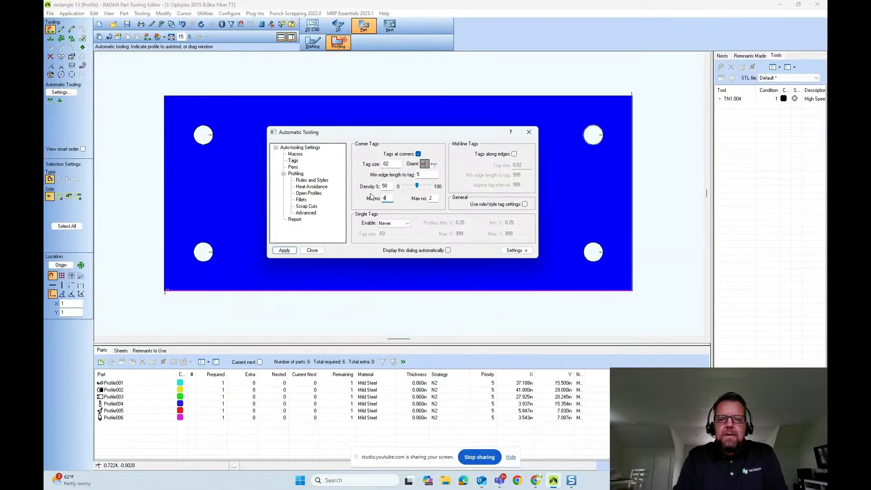
mouse_move(416, 185)
left_mouse_down()
mouse_move(426, 191)
mouse_move(406, 188)
mouse_move(430, 188)
left_mouse_up()
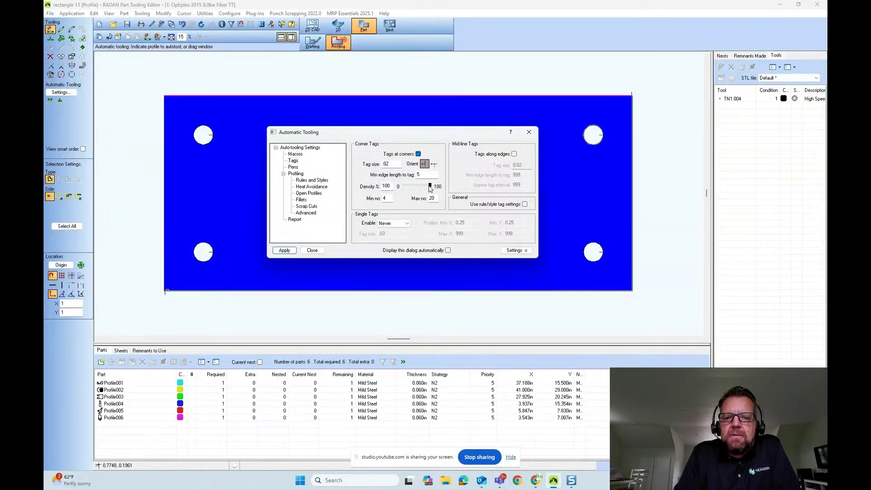
left_click(284, 250)
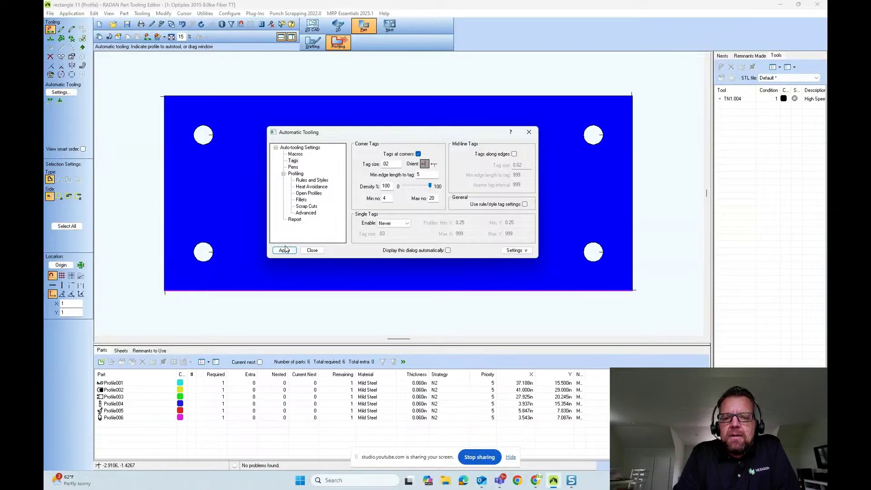
- Set the corner tag density to 2% and the minimum number to 1, reapplying the automatic tooling after each change
left_click_drag(431, 189, 403, 188)
left_click(290, 250)
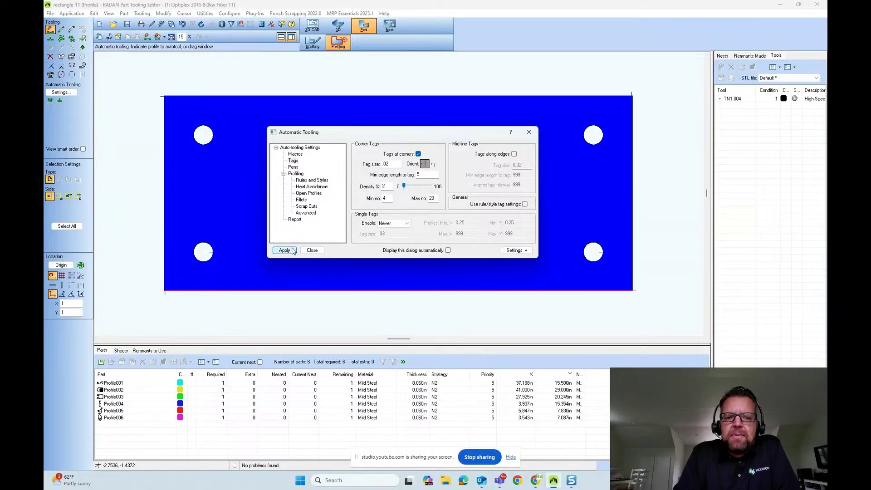
left_click(288, 253)
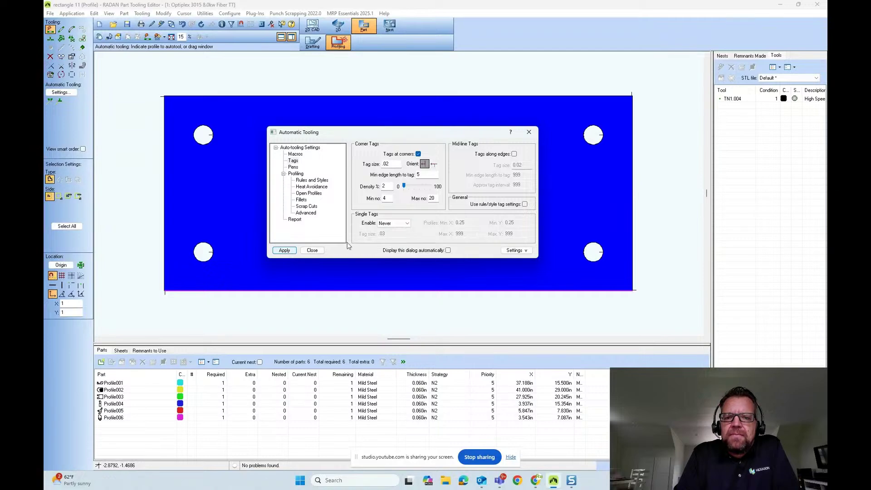
double_click(384, 199)
type("1")
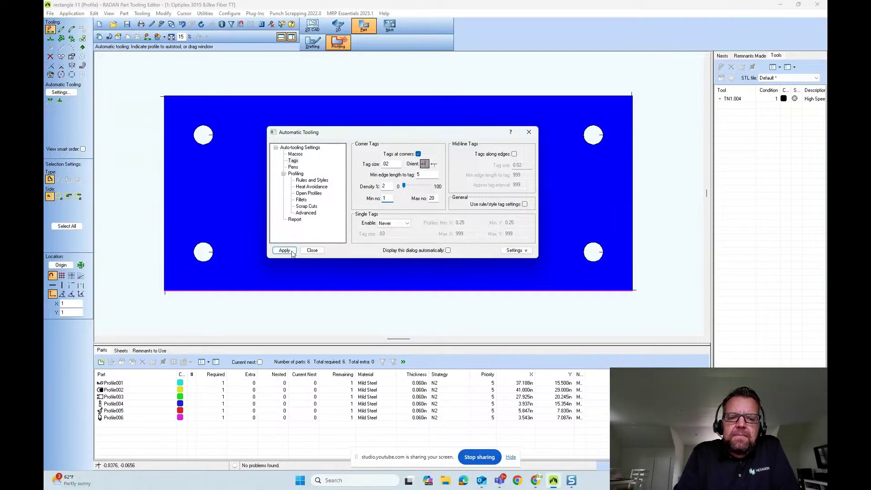
left_click(284, 250)
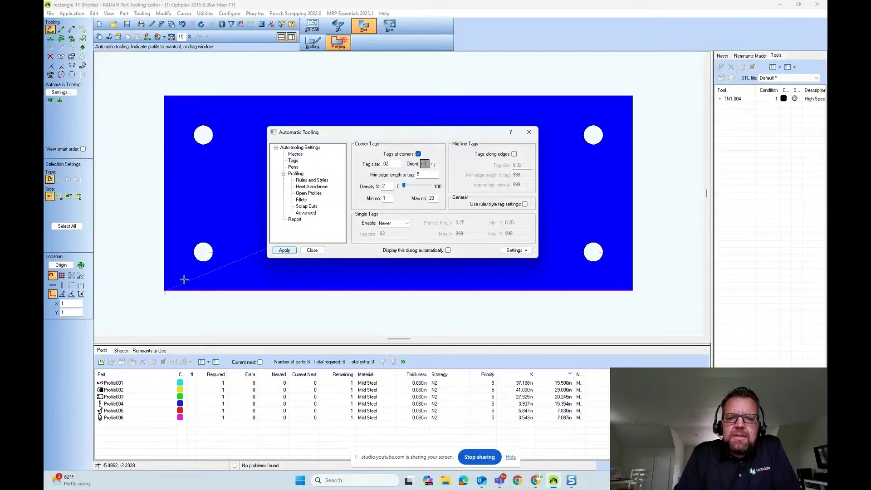
- Reapply the automatic tooling with corner tag densities of 15%, 45% and finally 31% to compare their effect
left_click_drag(403, 186, 409, 189)
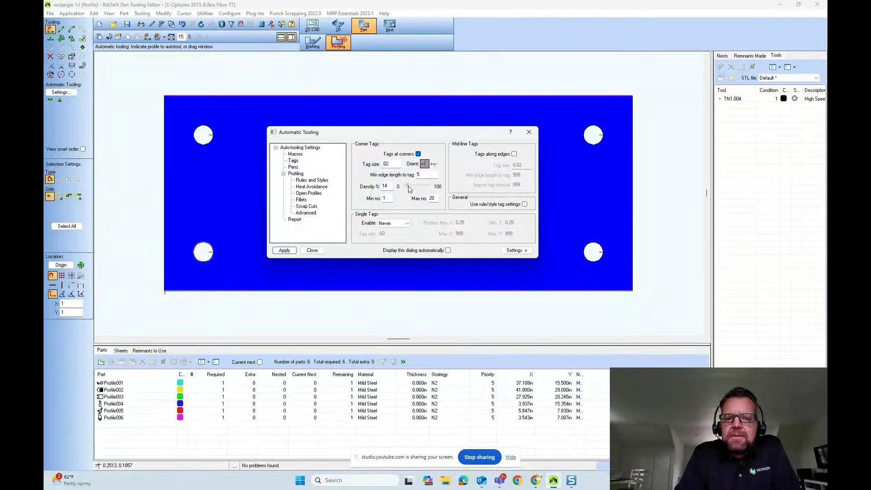
left_click(284, 251)
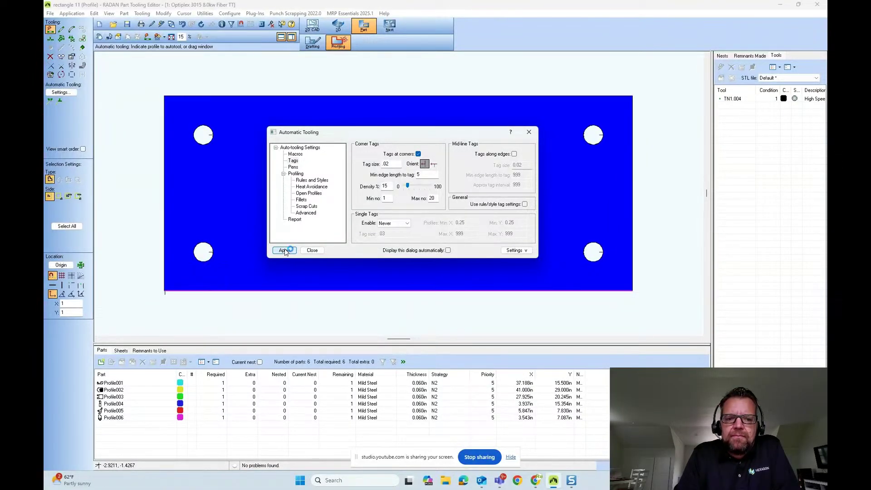
left_click_drag(408, 190, 417, 191)
left_click(285, 250)
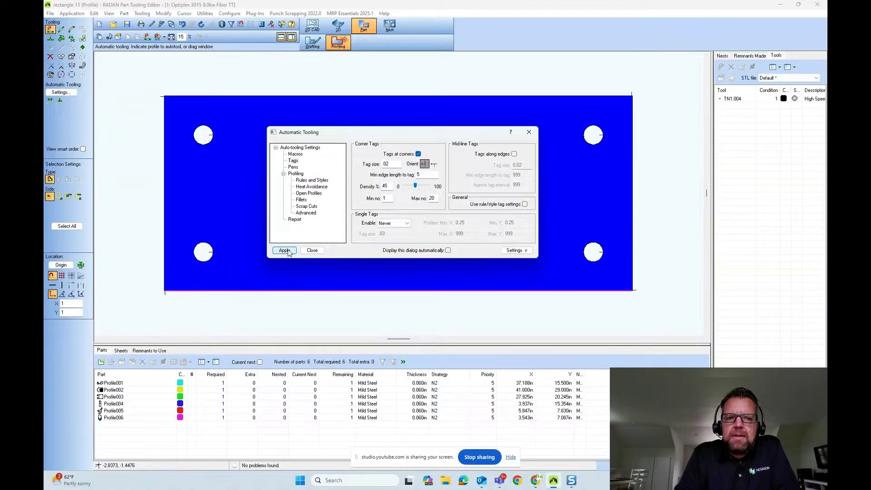
left_click_drag(416, 189, 413, 188)
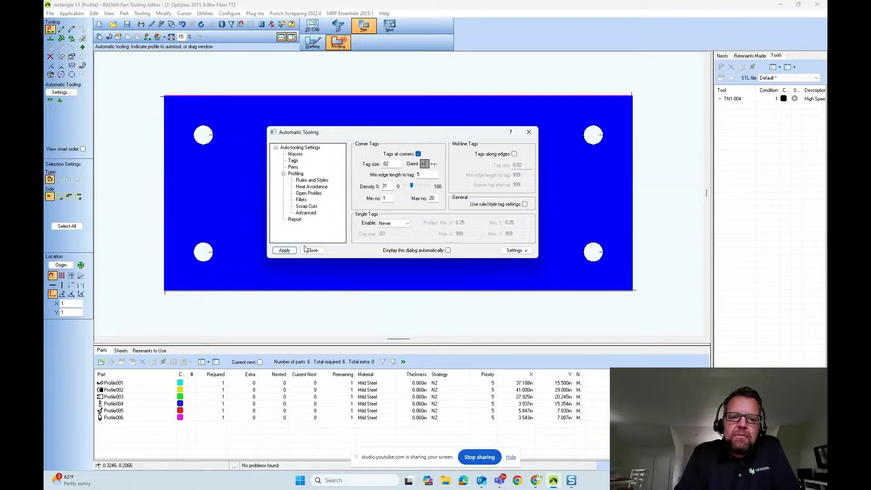
left_click(288, 250)
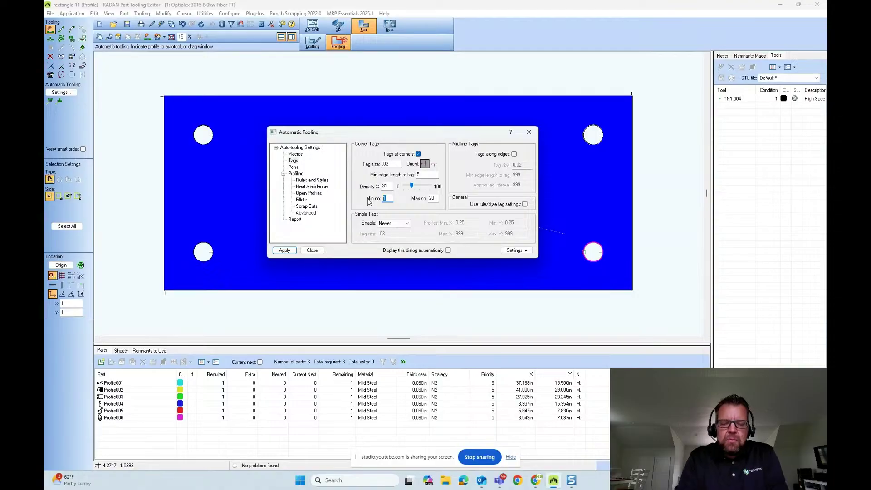
- Set both the minimum and maximum number of corner tags to 2 and reapply the automatic tooling
type("2")
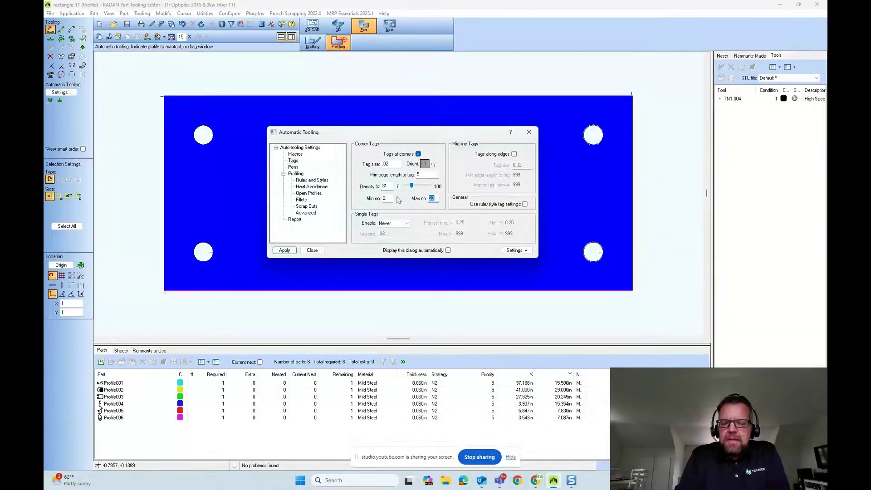
type("2")
left_click(284, 250)
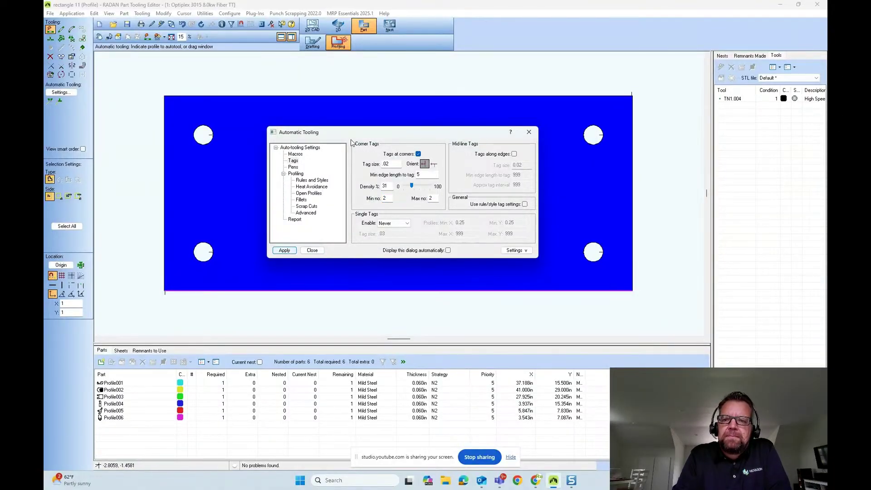
- Apply corner tags oriented in line with the edge, switch back to the perpendicular orientation and reapply, comparing both at the plate's upper-right corner
left_click(434, 164)
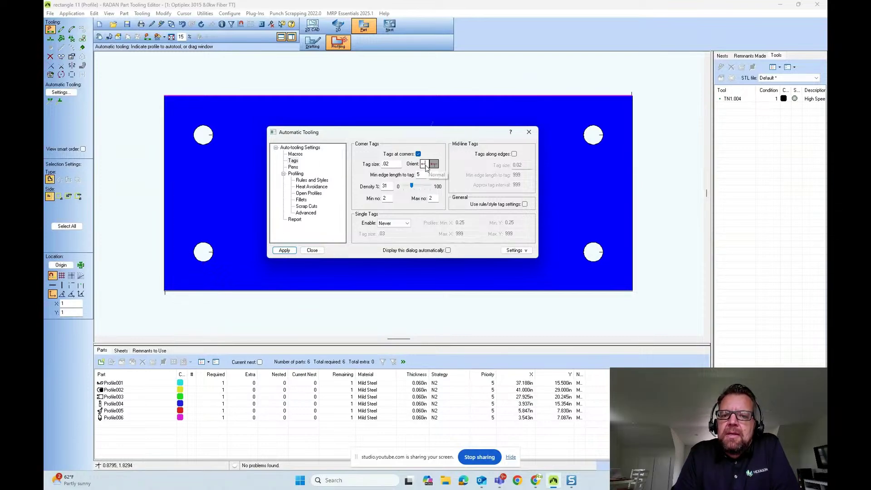
left_click(284, 251)
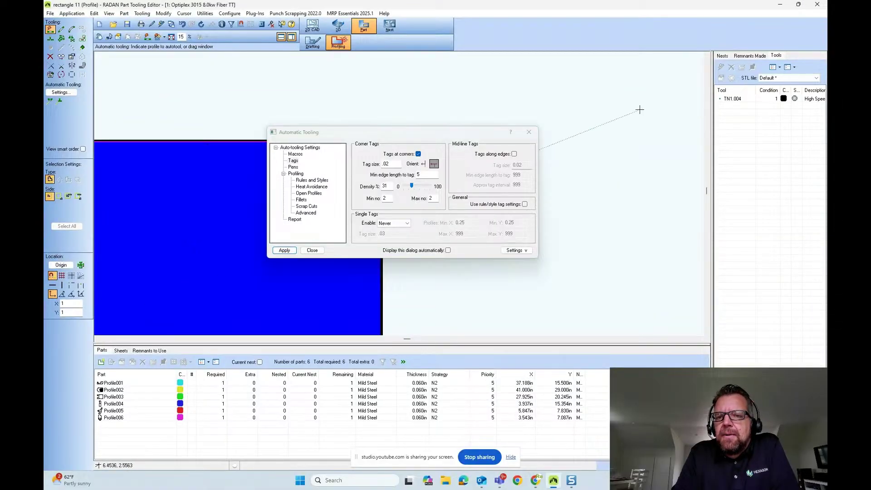
left_click_drag(394, 132, 610, 80)
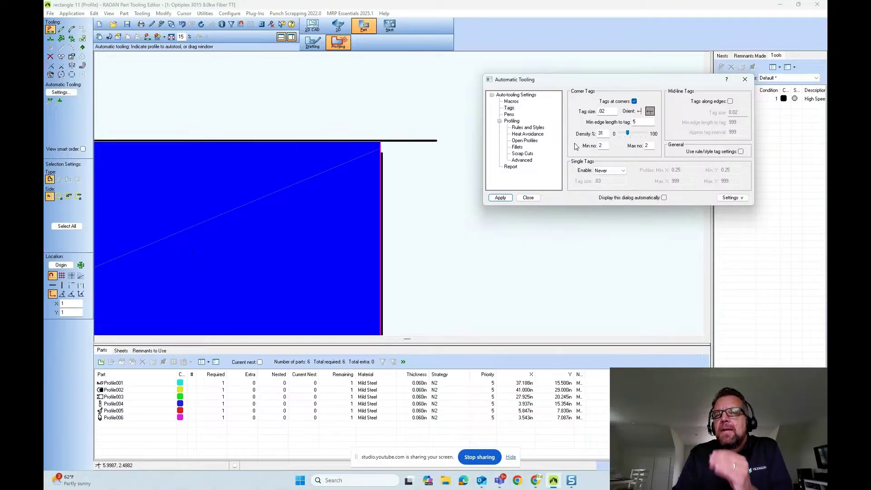
left_click(640, 111)
left_click(501, 197)
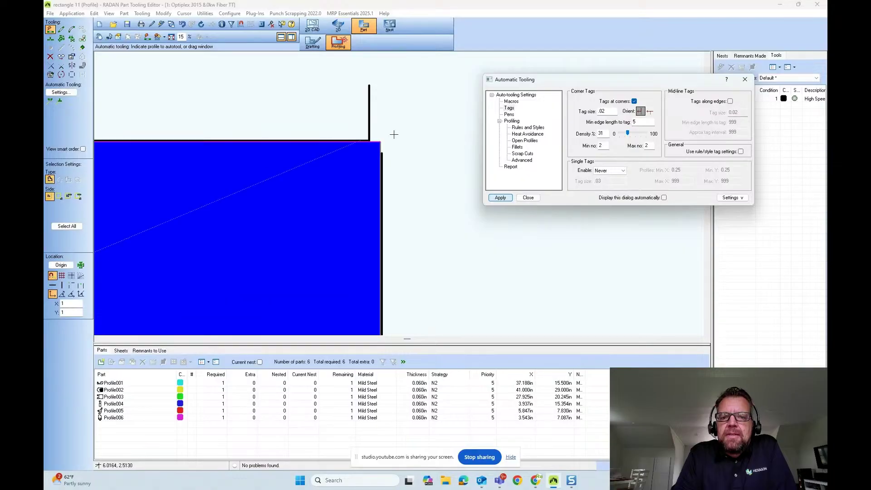
- Set the corner tag size to .03 and reapply the automatic tooling
double_click(598, 111)
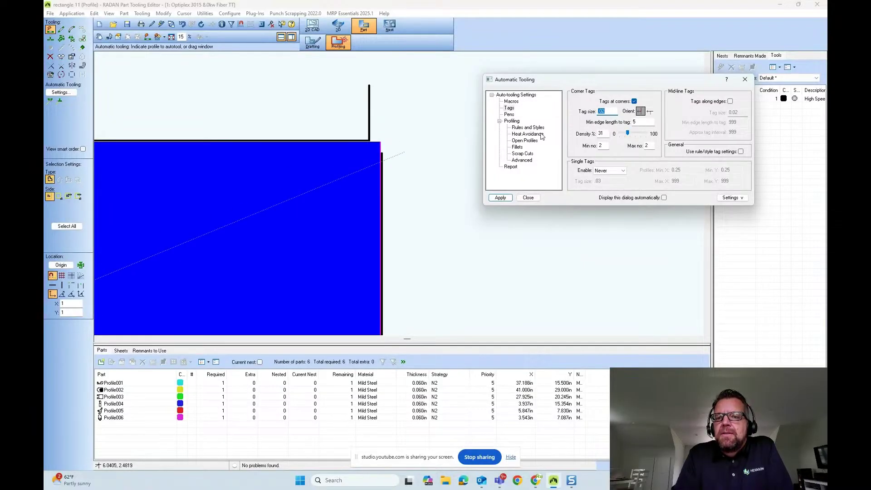
type(".03")
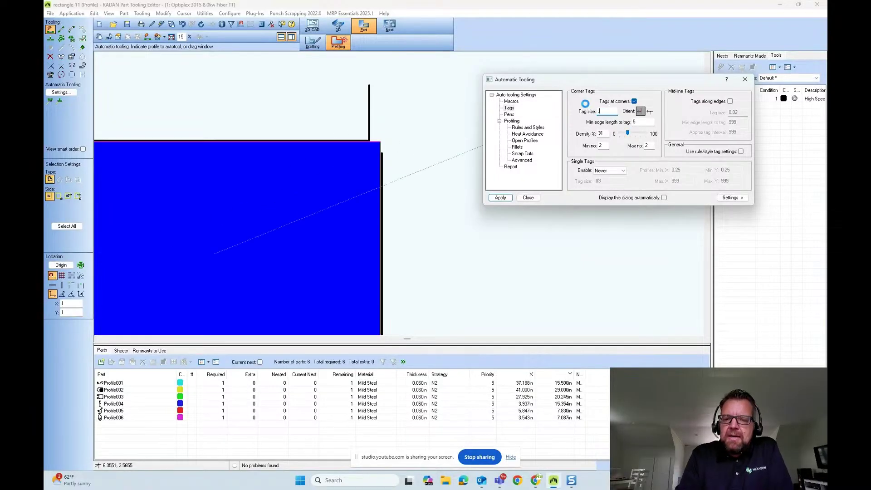
left_click(500, 197)
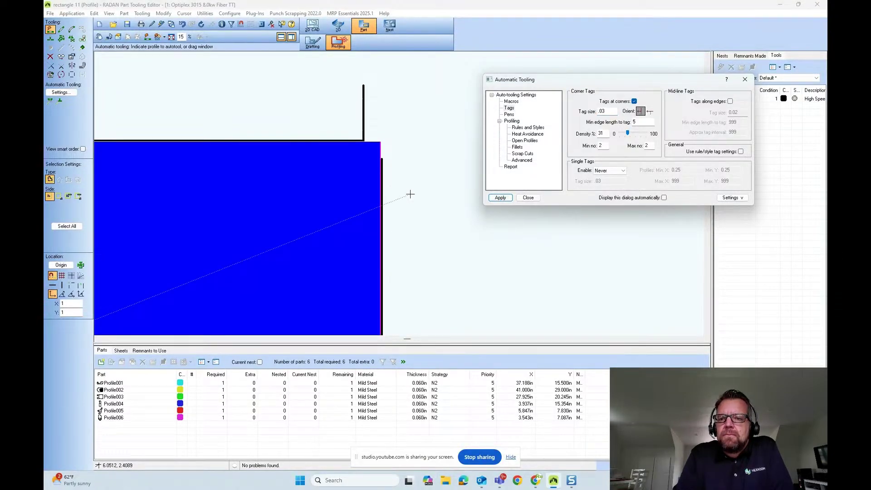
- Turn off tags at corners, turn on mid-line tags along edges, reapply the automatic tooling and close the settings
left_click(634, 101)
left_click(729, 101)
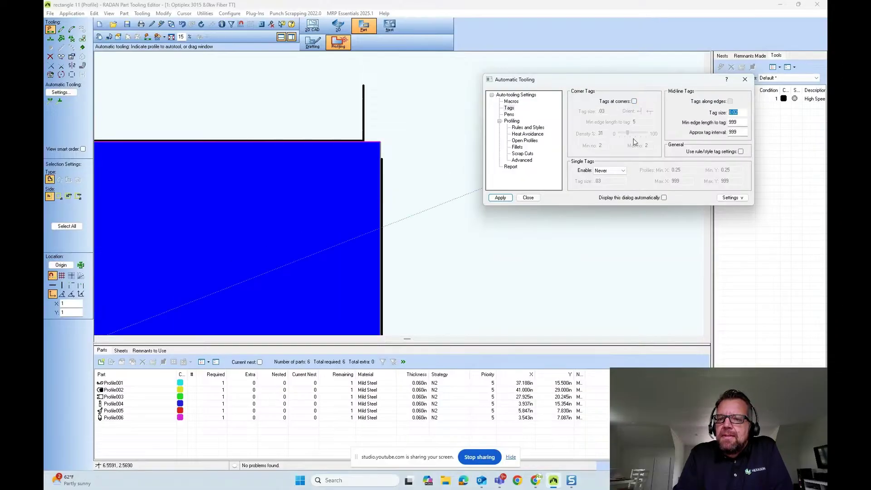
left_click_drag(642, 84, 614, 51)
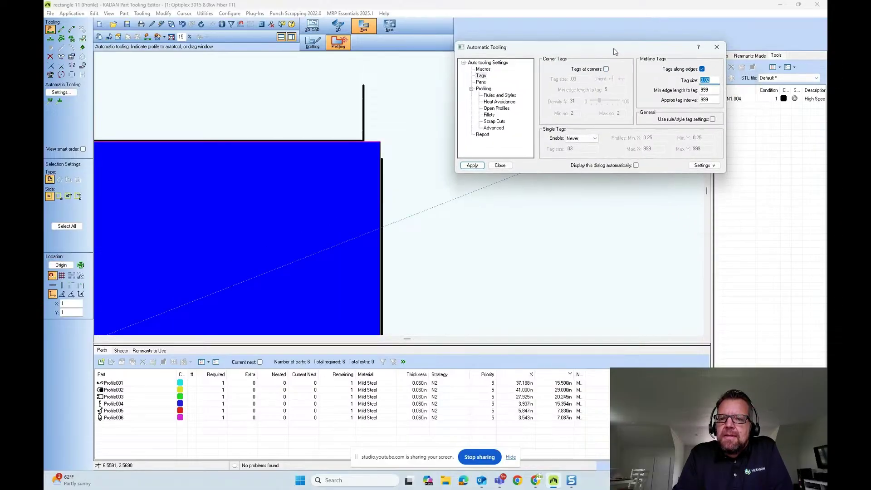
left_click(473, 165)
left_click(499, 165)
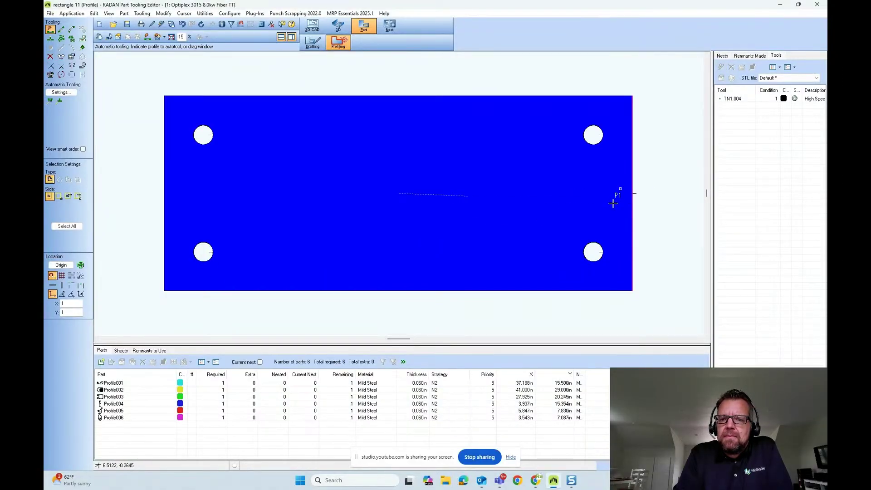
- Set the mid-line tag size to .03, reapply the automatic tooling and inspect the lead-in on the plate's right edge
left_click(67, 92)
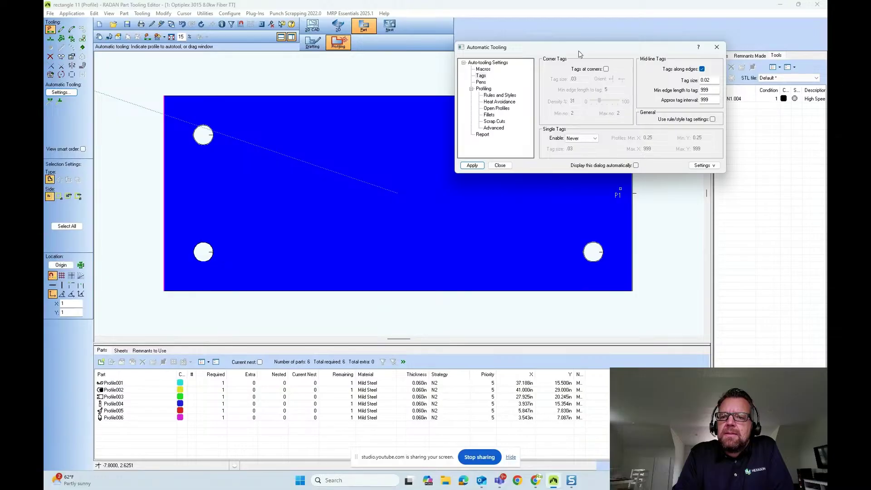
left_click_drag(579, 51, 492, 55)
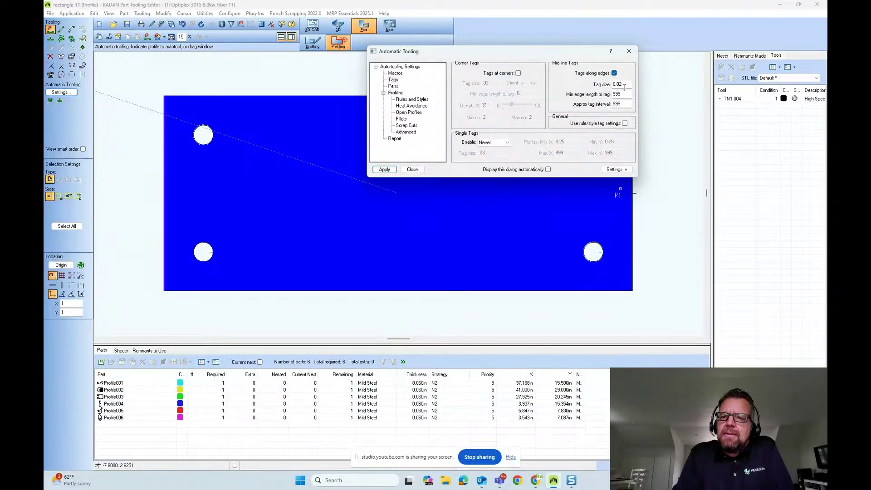
left_click_drag(625, 85, 598, 87)
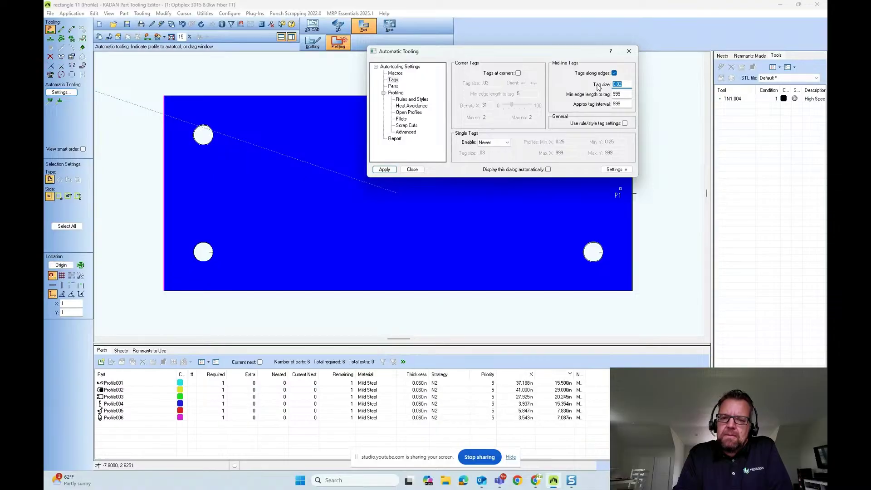
type(".03")
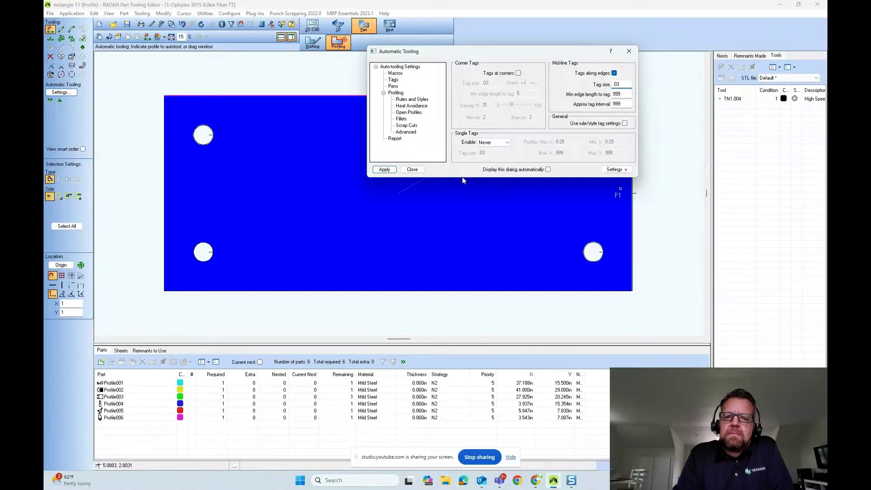
left_click(385, 169)
left_click_drag(577, 55, 467, 63)
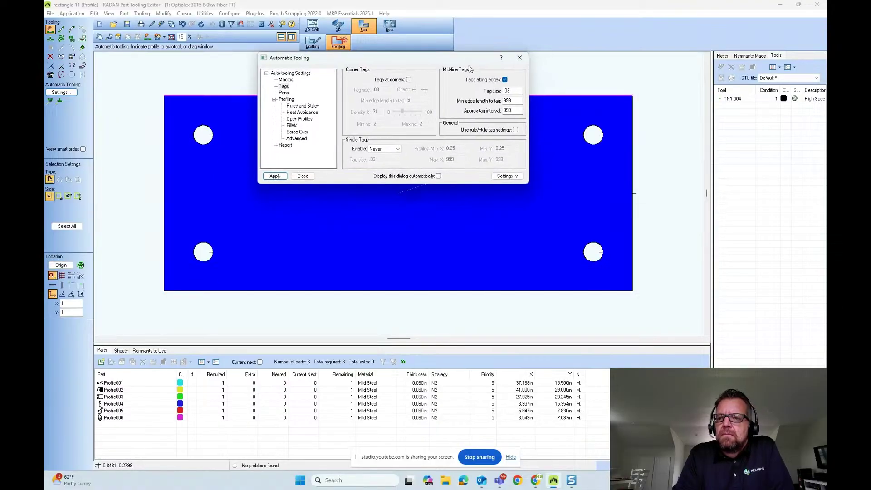
middle_click_drag(621, 183, 642, 205)
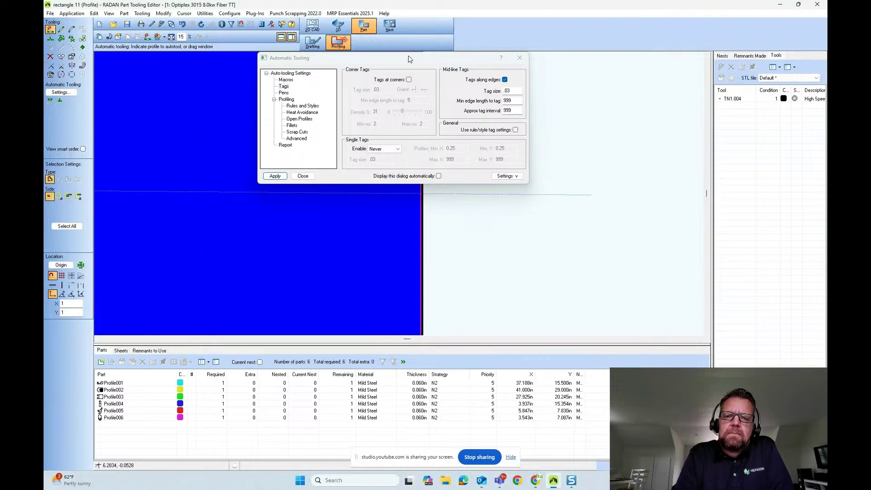
left_click_drag(410, 57, 624, 66)
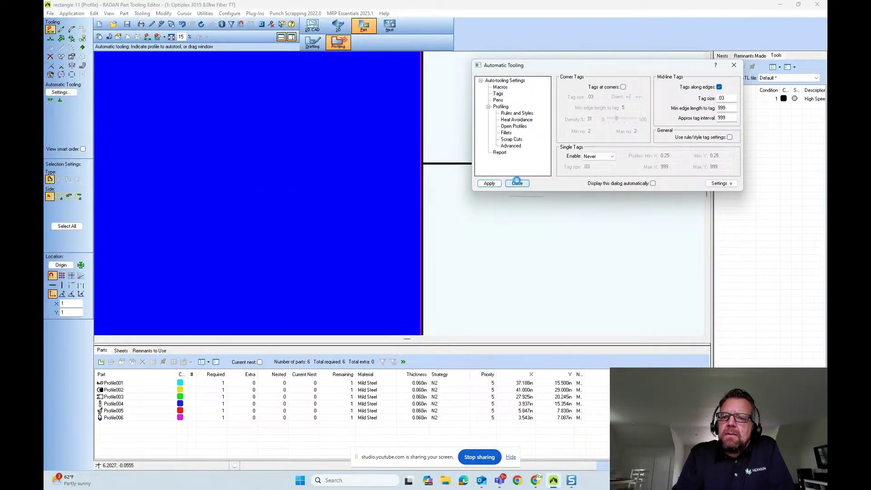
left_click(517, 183)
middle_click(302, 188)
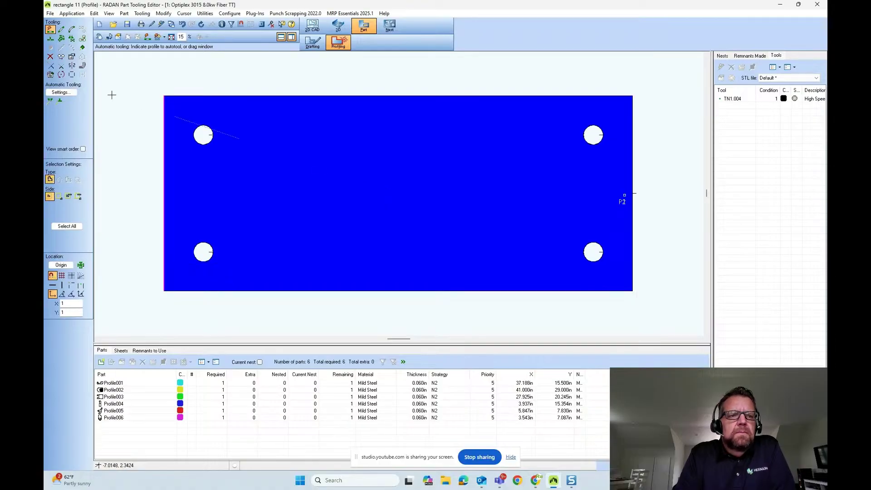
- Delete all tooling from the plate and run automatic tooling on it again
left_click(50, 56)
left_click_drag(141, 78, 645, 313)
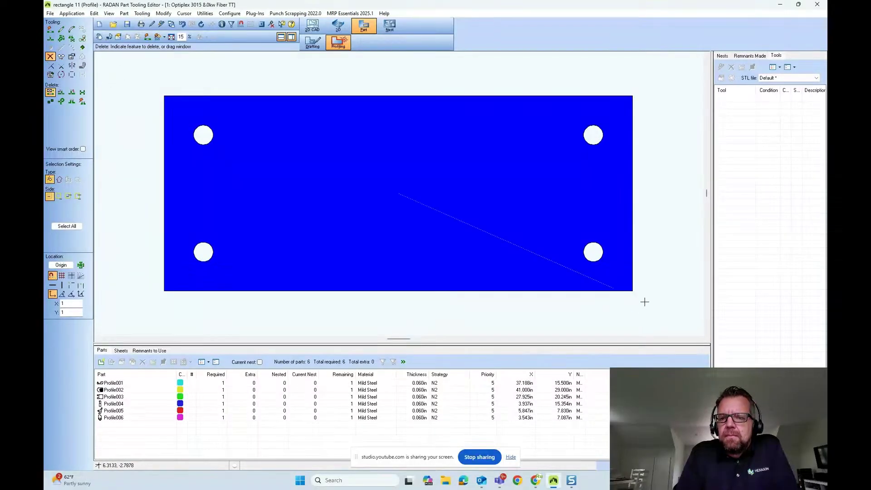
left_click(148, 37)
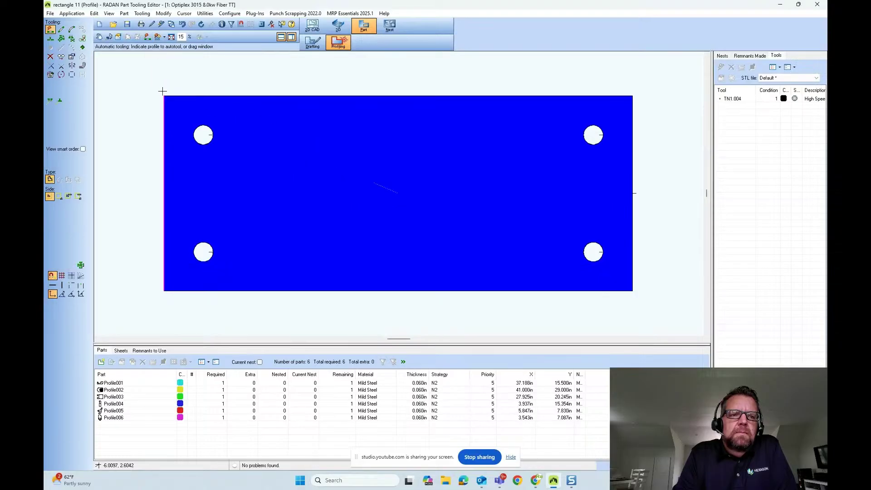
- Set the mid-line tags' minimum edge length to tag to 2 and reapply the automatic tooling
left_click(62, 93)
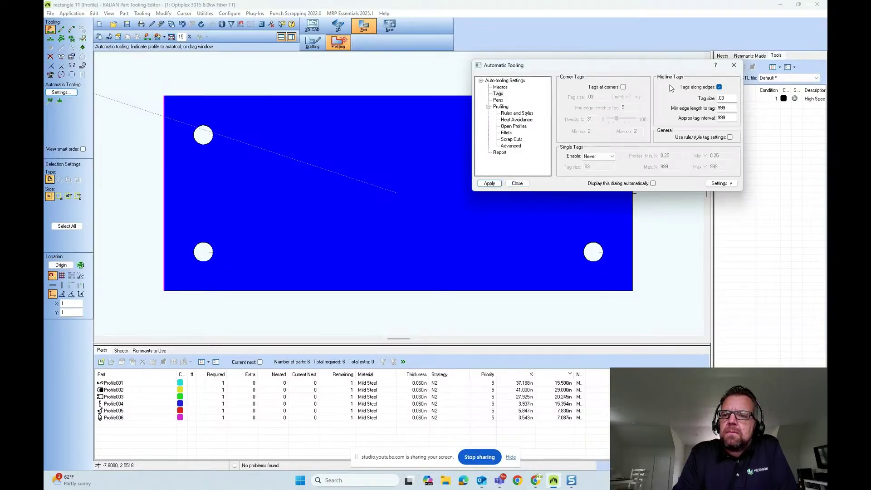
left_click_drag(698, 69, 651, 52)
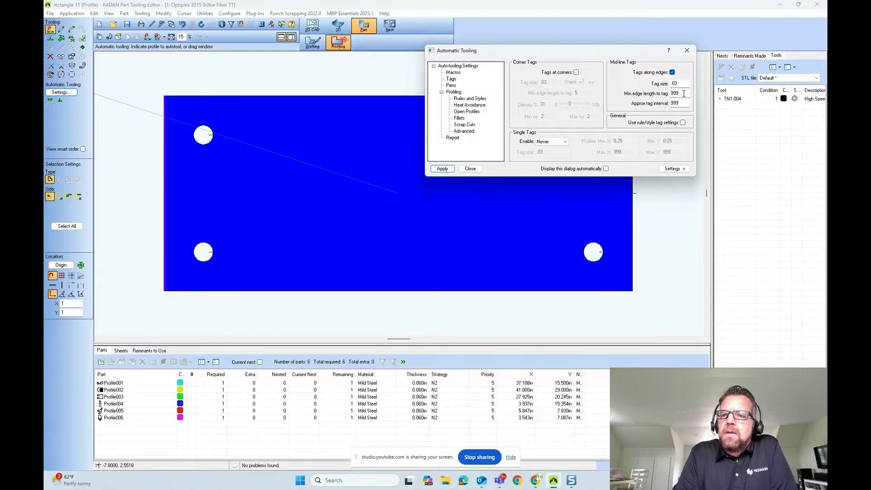
left_click_drag(624, 52, 420, 128)
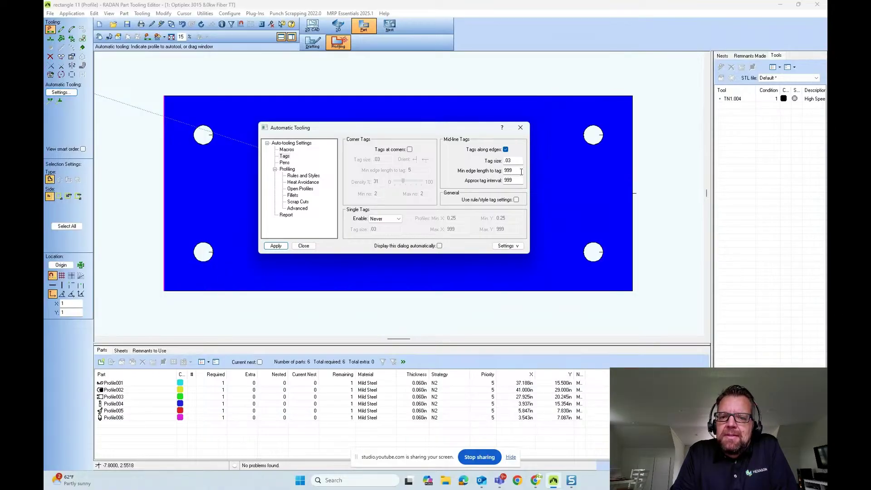
left_click_drag(514, 172, 485, 175)
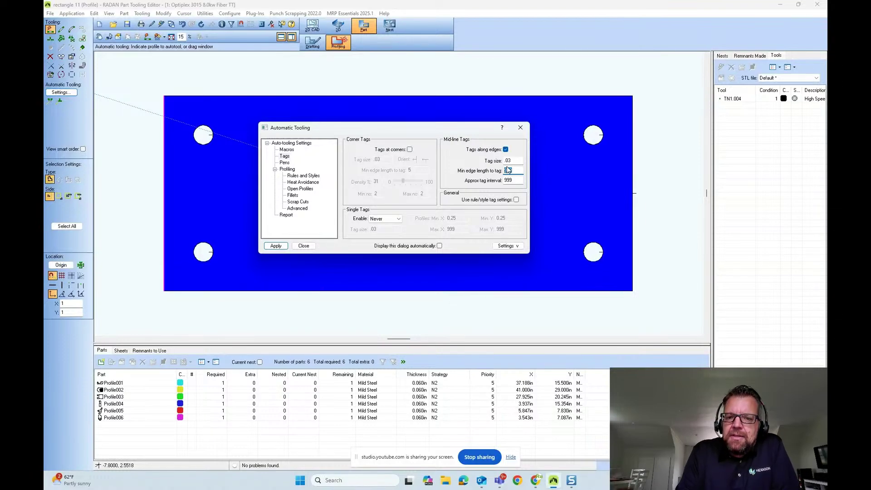
type("2")
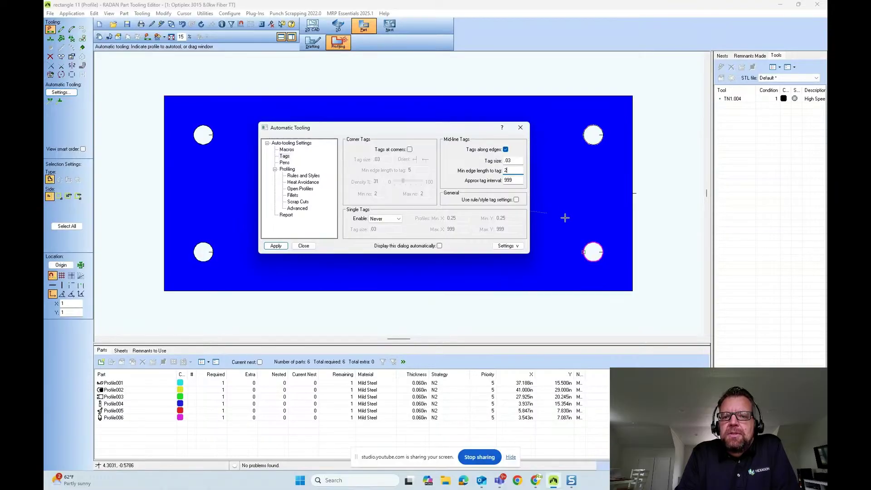
left_click(276, 246)
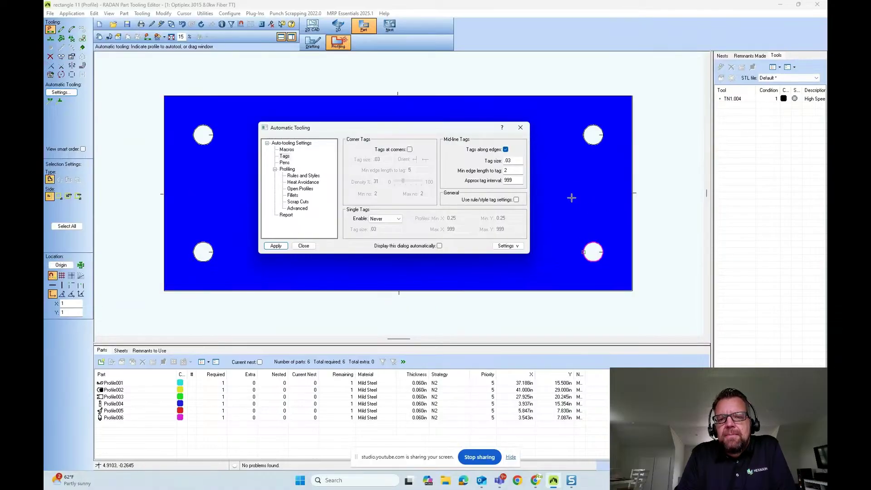
- Try 999 as the mid-line minimum edge length, set it back to 2 and reapply the automatic tooling
double_click(509, 170)
type("999")
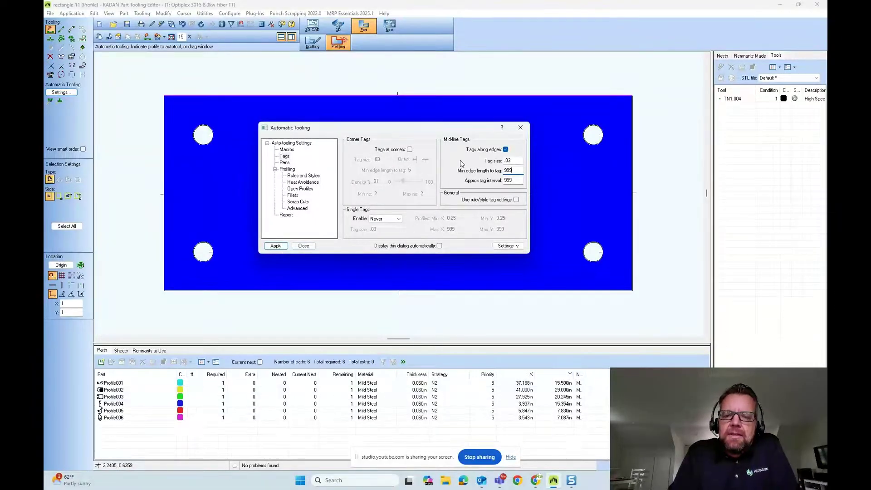
left_click_drag(521, 170, 486, 171)
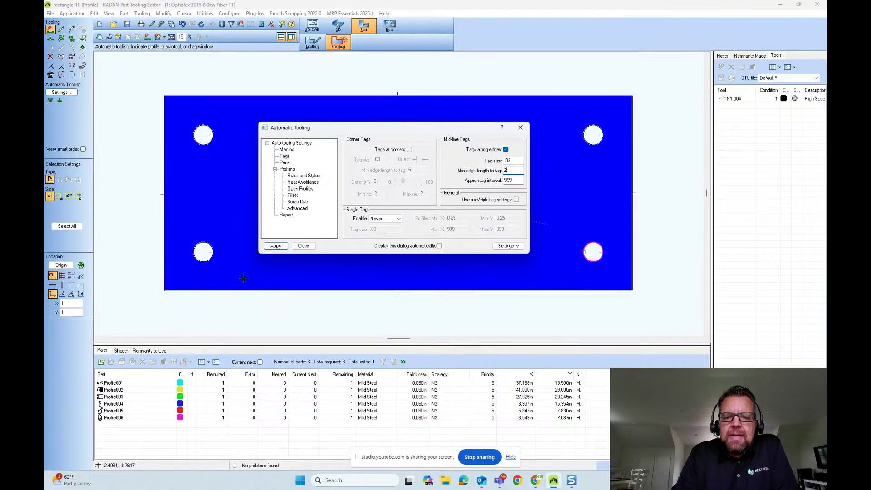
left_click(278, 246)
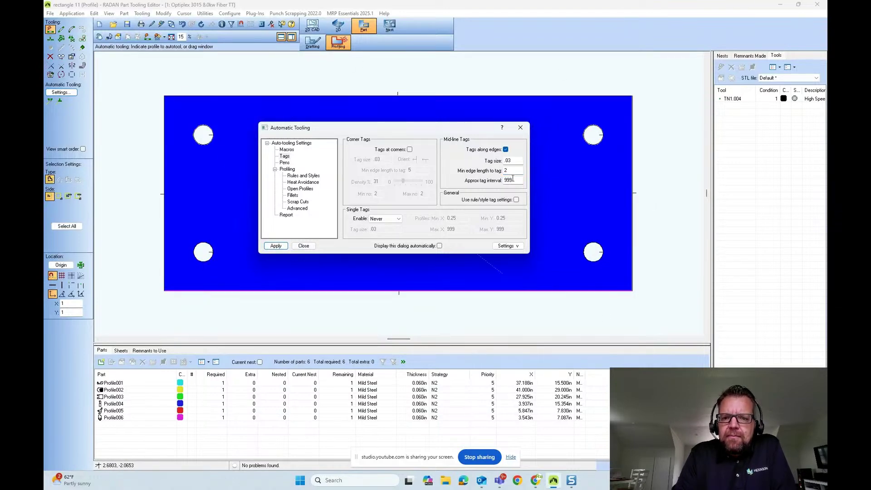
- Set the mid-line minimum edge length to tag to 10 and reapply the automatic tooling
left_click_drag(522, 180, 489, 180)
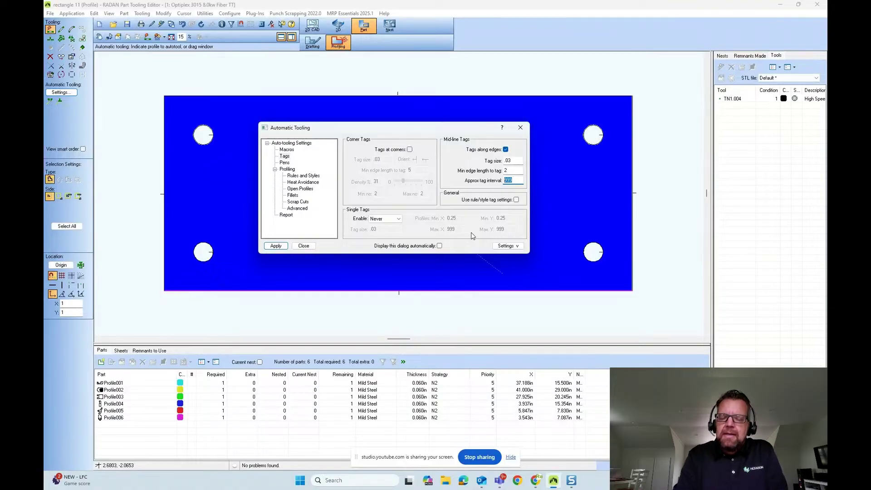
double_click(511, 172)
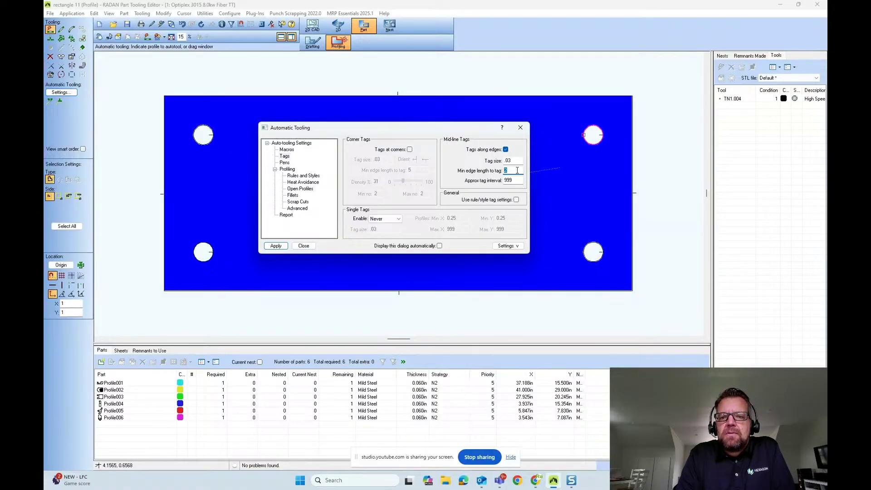
type("10")
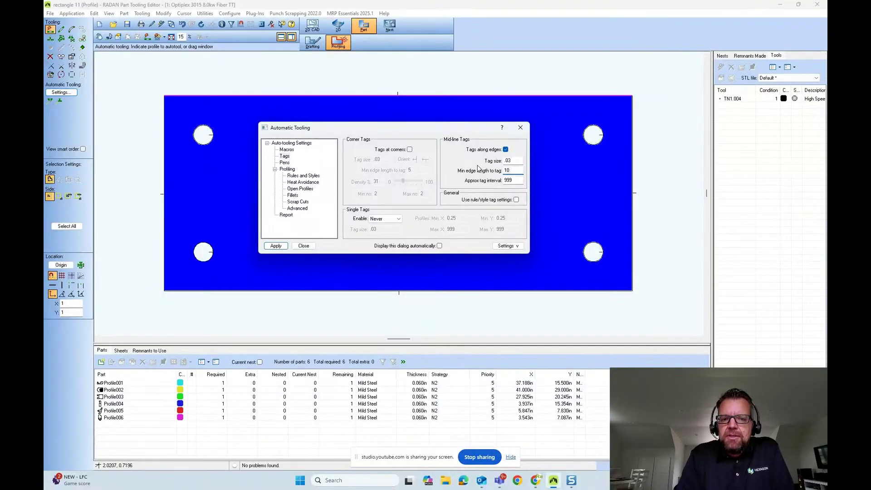
left_click(275, 245)
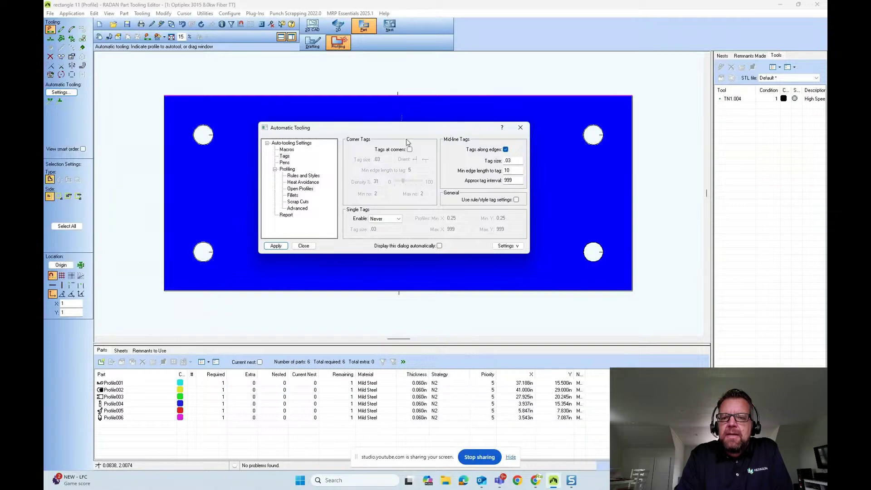
- Set the approximate mid-line tag interval to 2 and reapply the automatic tooling
double_click(509, 180)
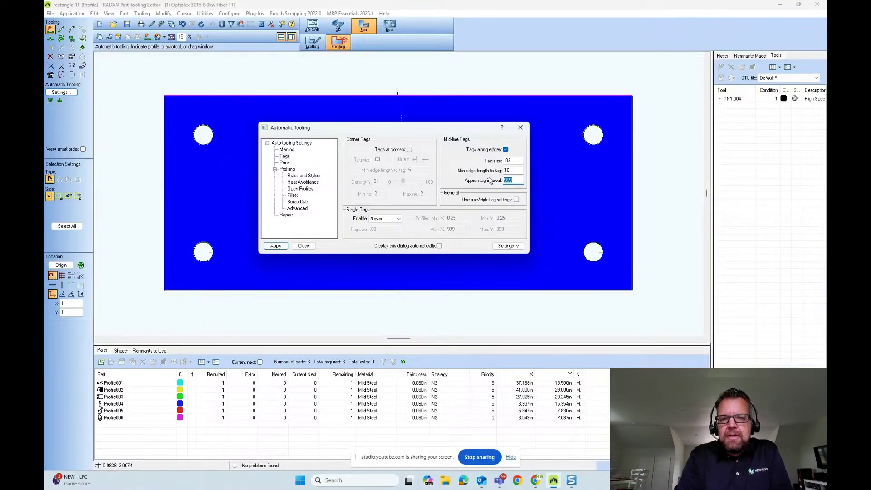
type("2")
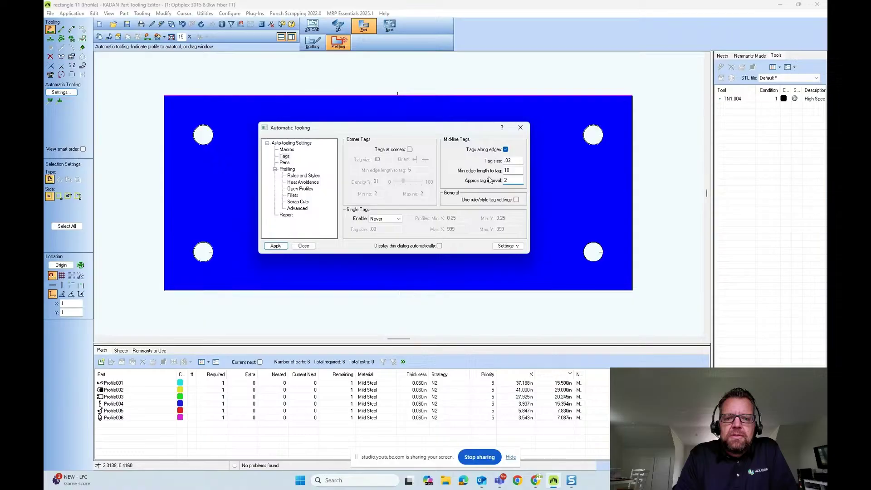
left_click(276, 246)
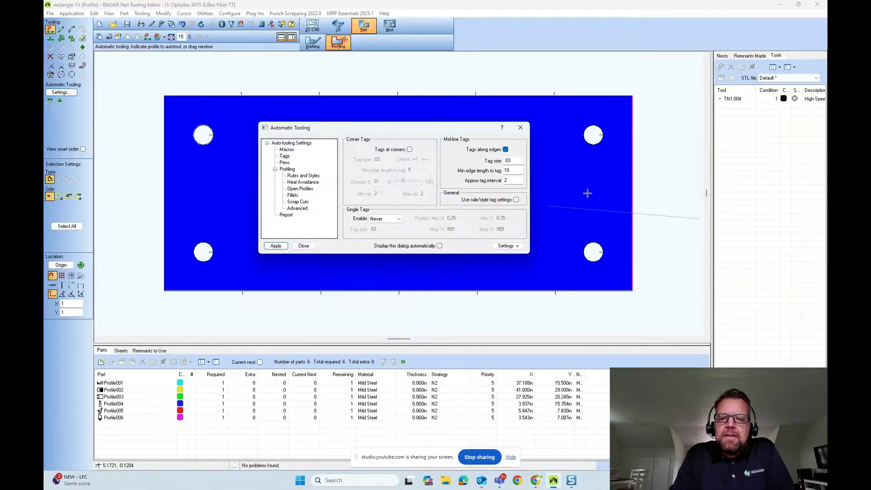
- Compare approximate mid-line tag intervals of 6 and 7, reapplying the automatic tooling after each value
left_click_drag(517, 180, 489, 179)
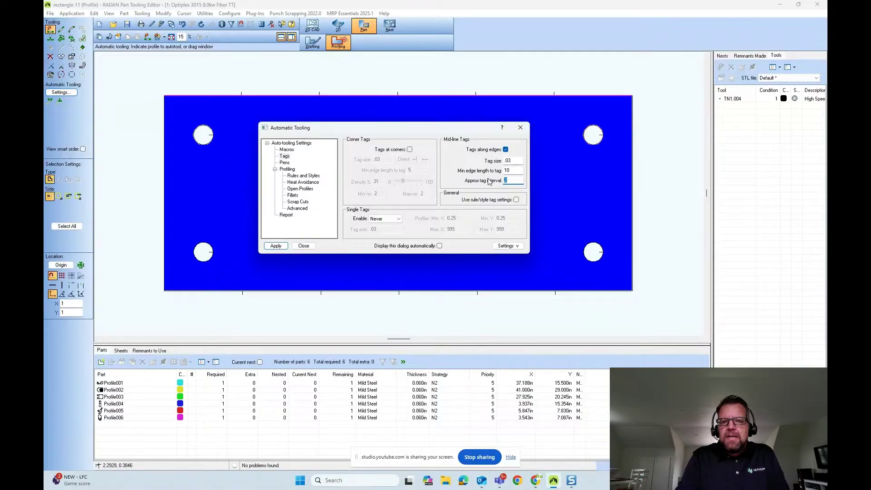
left_click(276, 246)
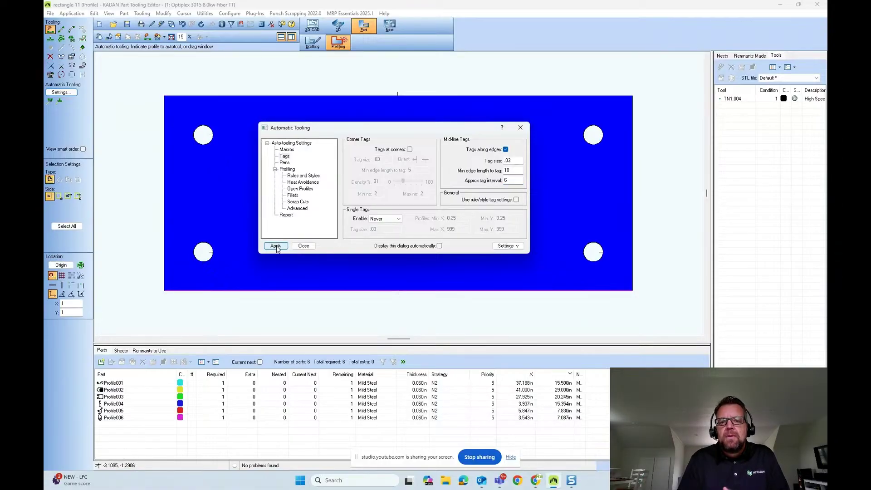
double_click(509, 181)
type("7")
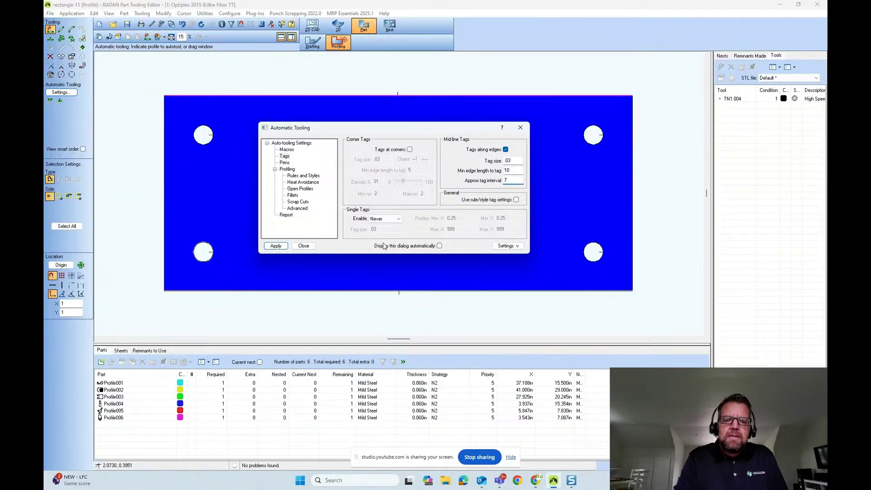
left_click(275, 246)
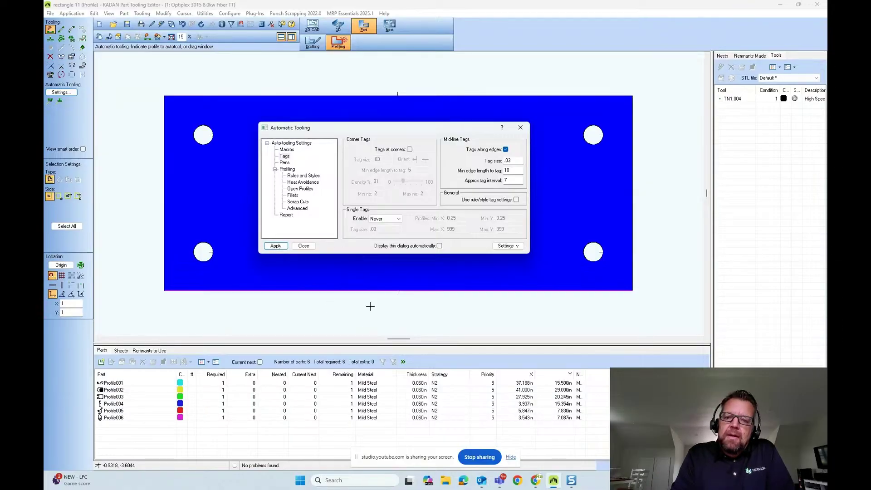
- Set both the mid-line minimum edge length and approximate tag interval to 999 and reapply the automatic tooling
left_click_drag(519, 172, 500, 172)
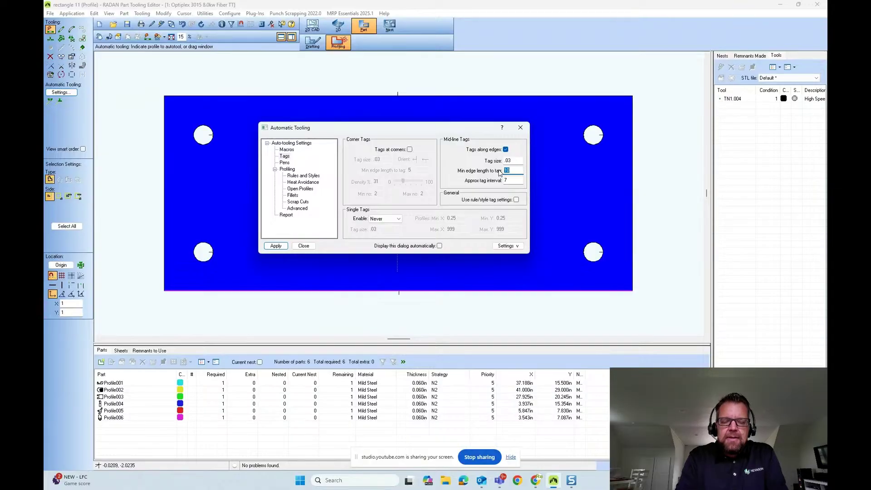
type("999")
key("Tab")
type("999")
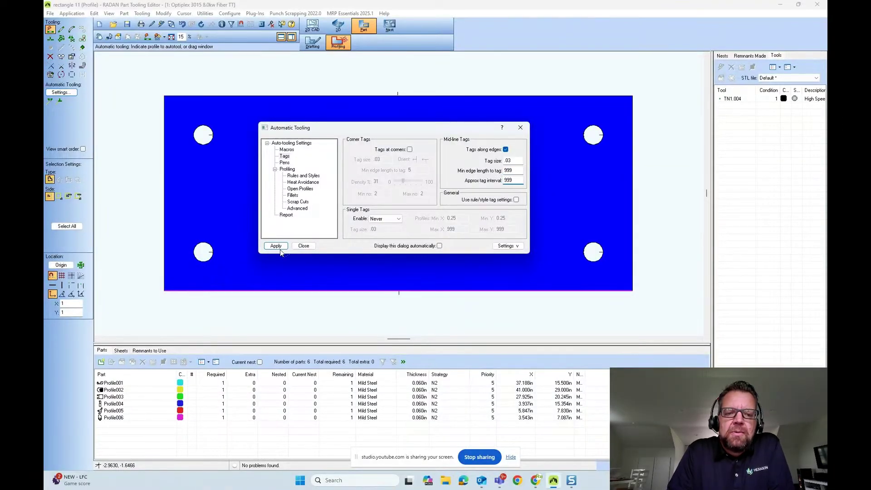
- Turn off mid-line tags along edges and close the automatic tooling settings
double_click(515, 171)
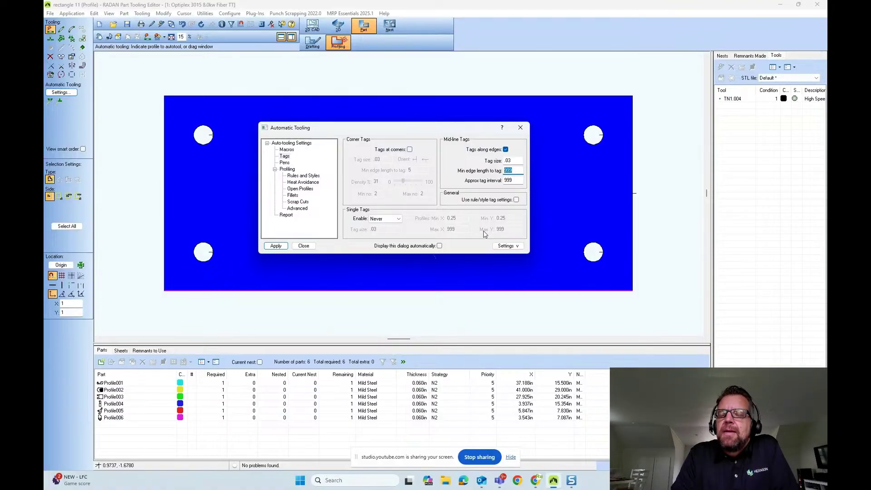
left_click(505, 149)
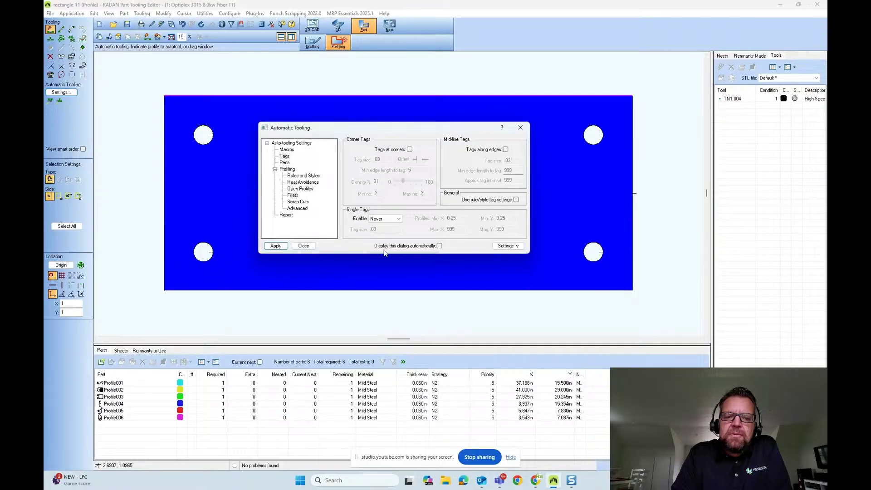
left_click(304, 246)
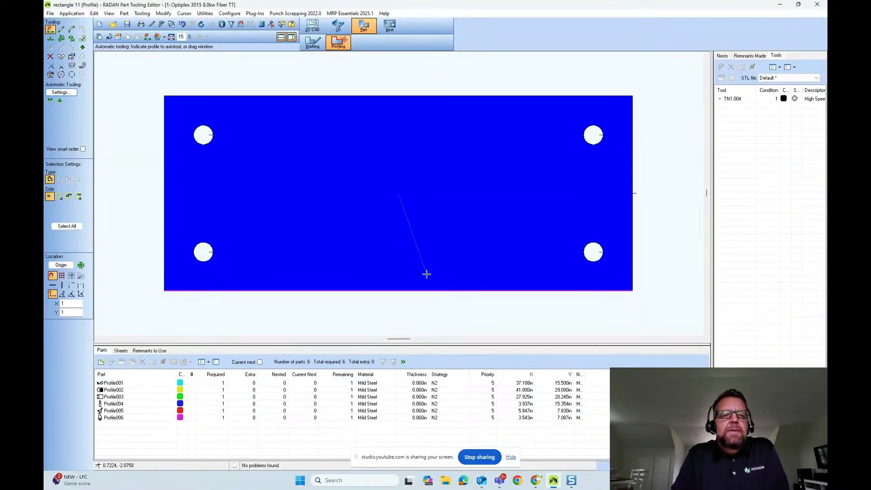
- Place tdatum symbols on the plate's top edge toward its left end and on the bottom edge toward its right end
left_click(82, 47)
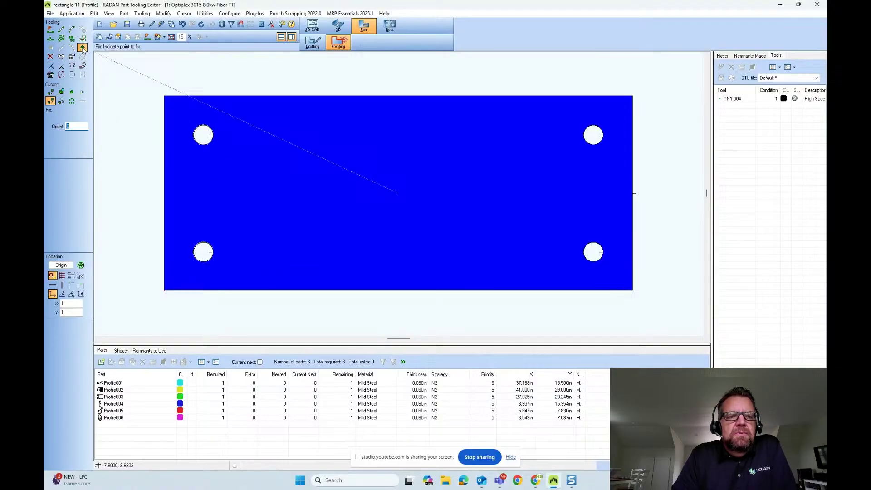
left_click(83, 92)
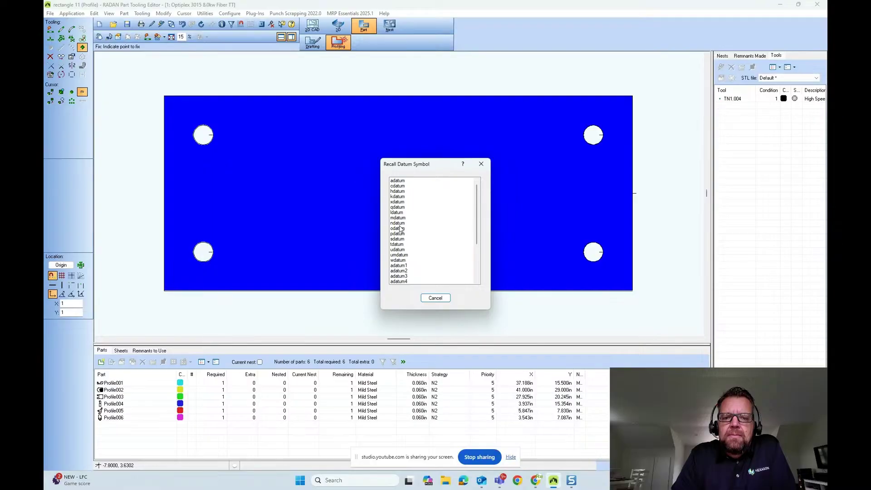
double_click(397, 246)
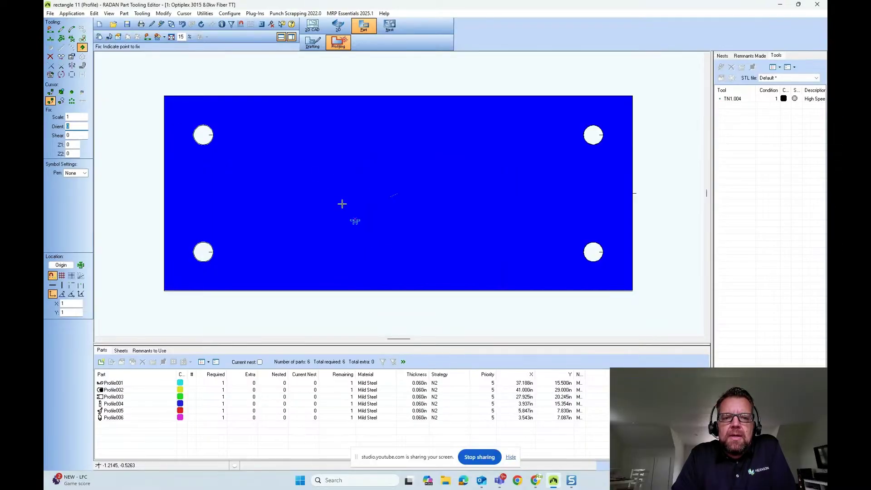
left_click(258, 98)
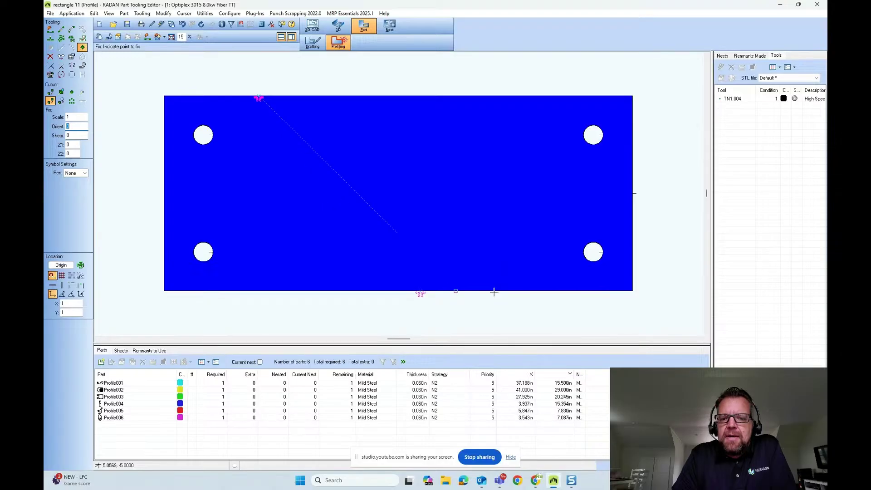
left_click(530, 292)
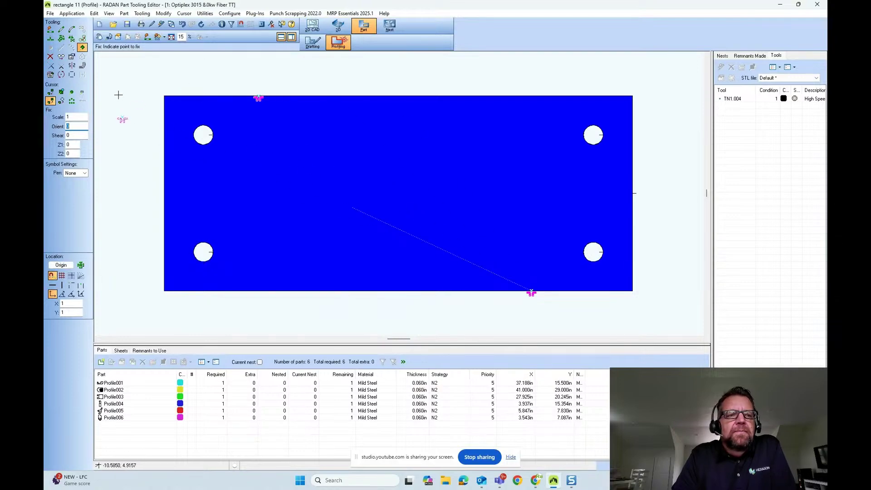
- Turn on mid-line tags along edges in the automatic tooling settings and reapply the tooling with the tag datums in place
left_click(50, 29)
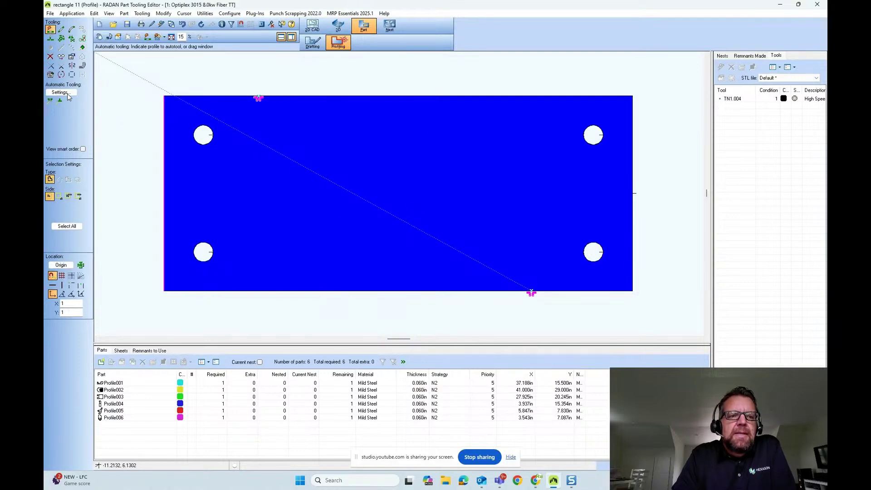
left_click(67, 93)
left_click_drag(470, 128, 522, 108)
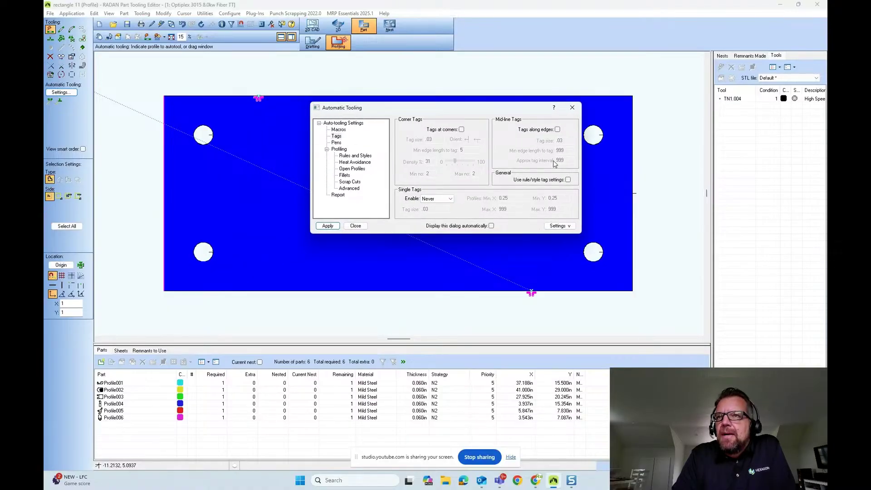
left_click(557, 130)
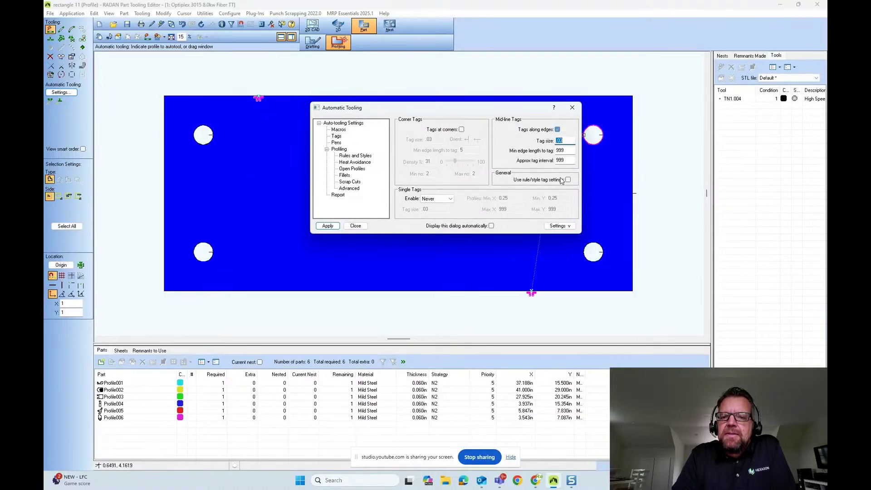
left_click(328, 226)
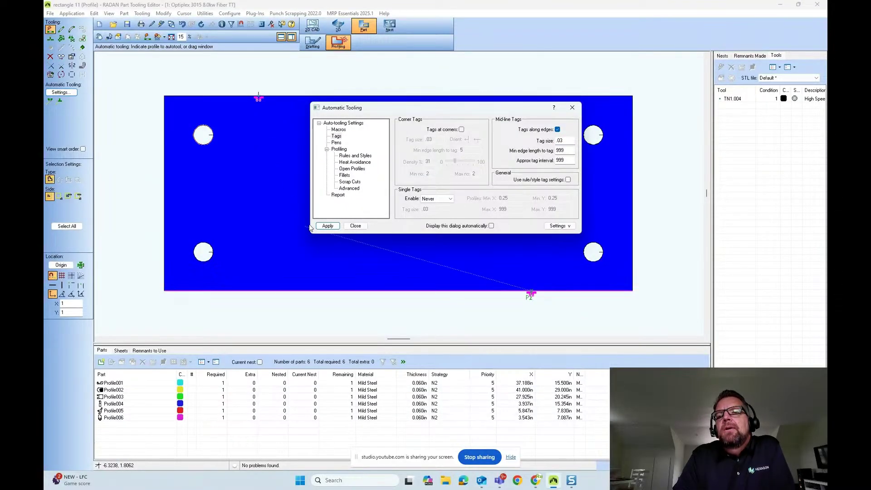
- Set the mid-line tags' minimum edge length to 2 and reapply the automatic tooling
double_click(556, 150)
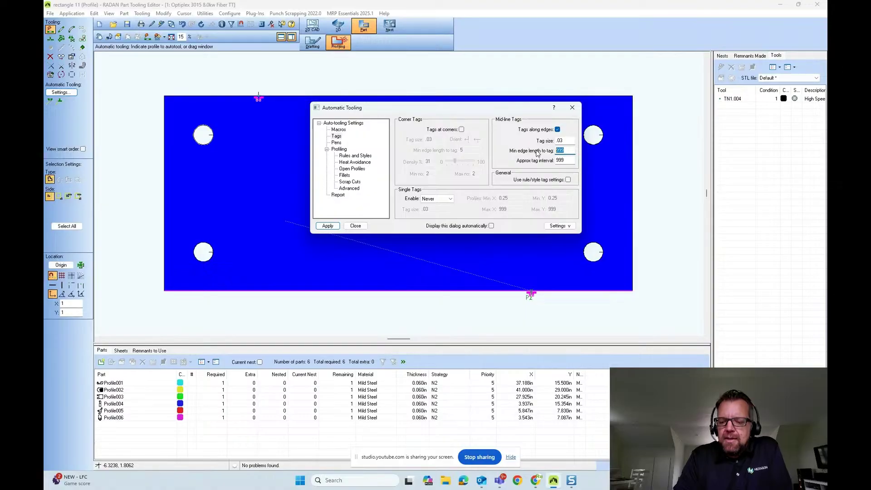
type("2")
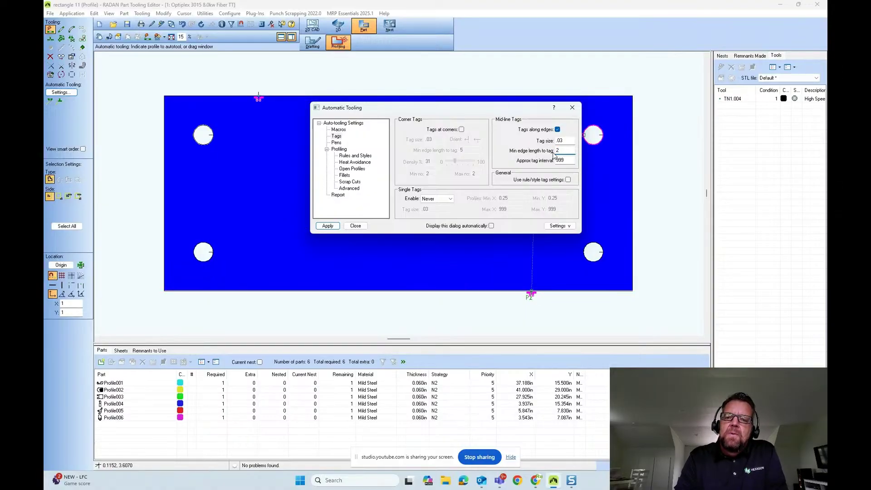
key("Tab")
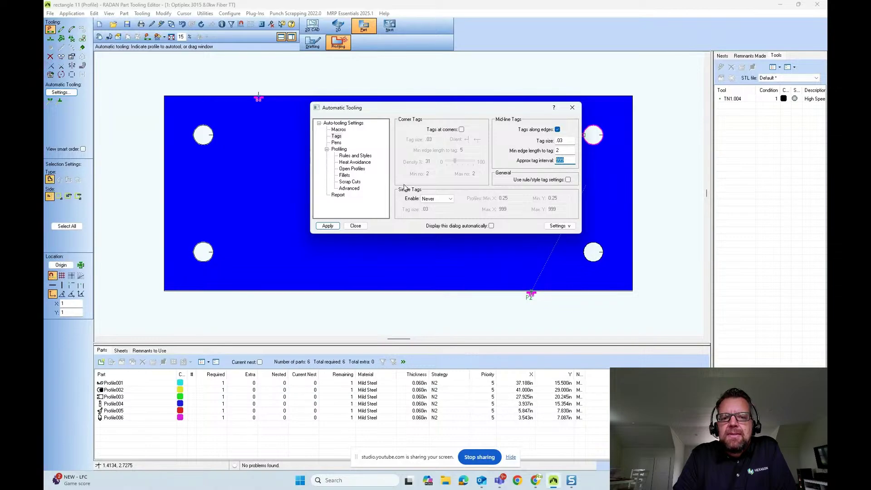
left_click(327, 226)
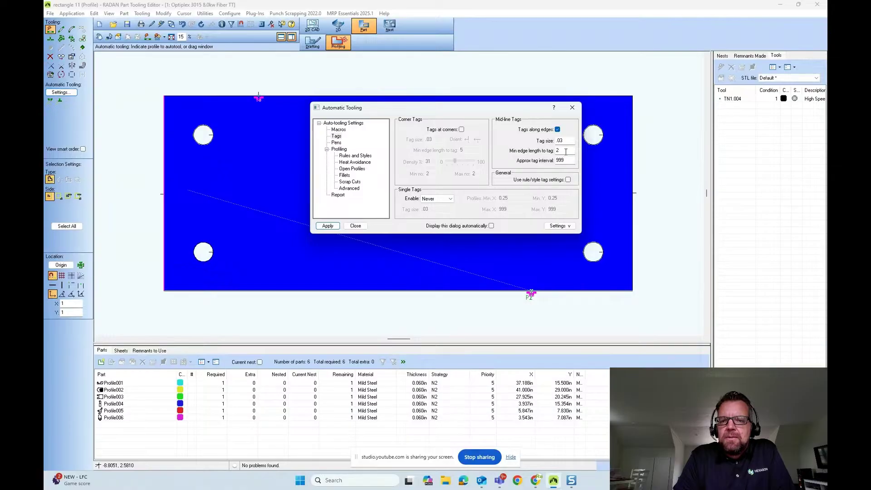
- Set the mid-line tags' minimum edge length to 999, reapply the automatic tooling, and close the settings
left_click_drag(565, 150, 530, 154)
type("999")
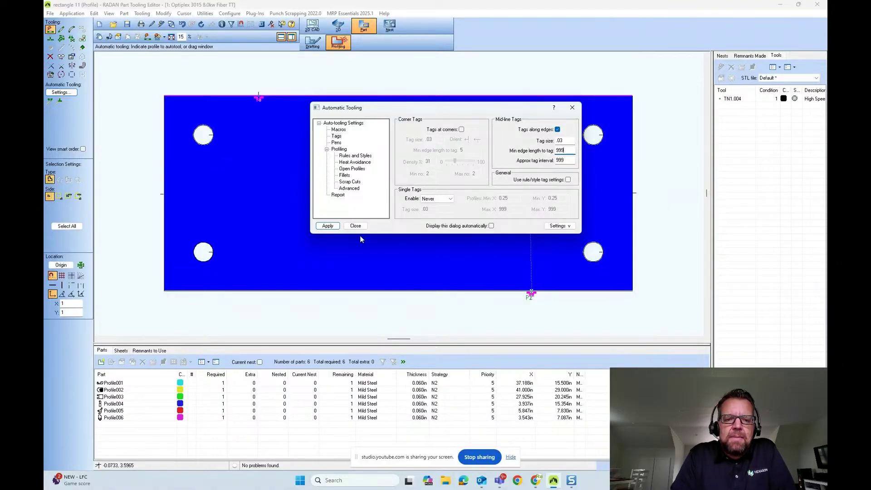
left_click(328, 226)
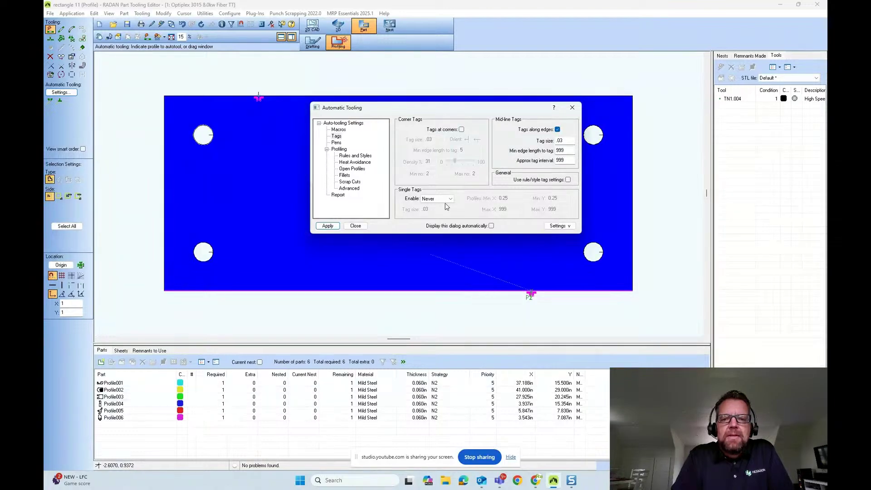
left_click(355, 225)
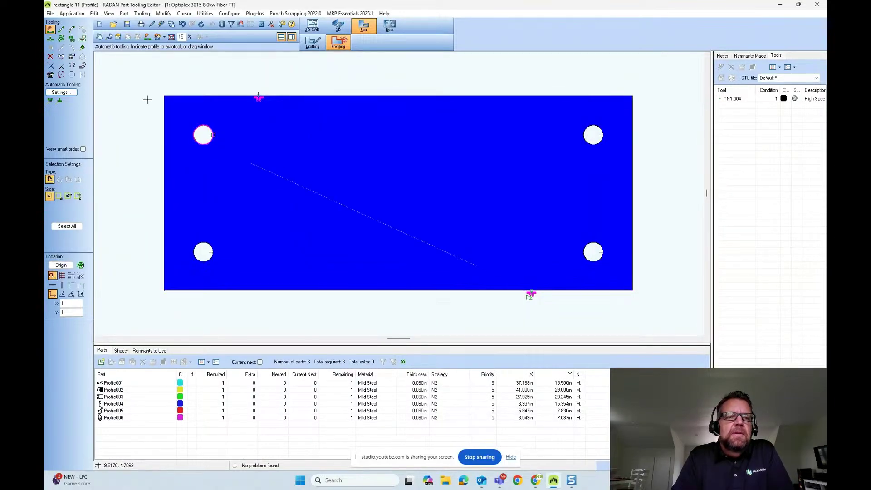
- Place a tdatum symbol on the plate's upper-left corner
left_click(82, 48)
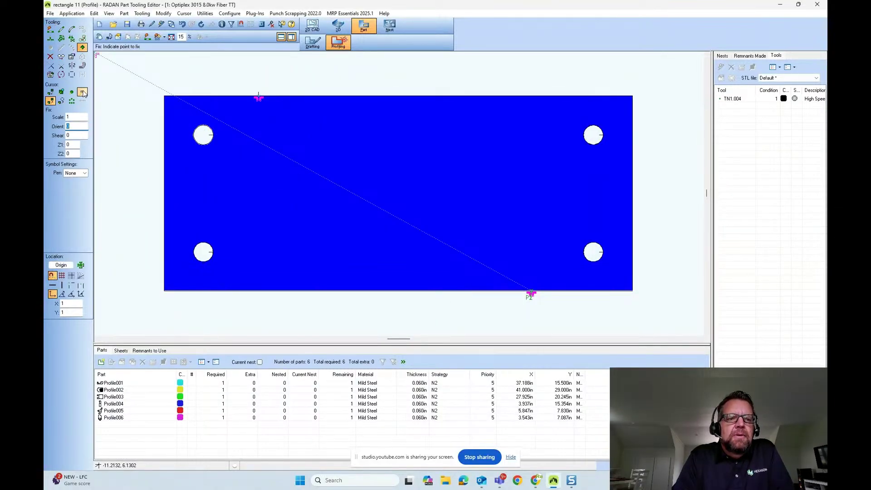
left_click(82, 92)
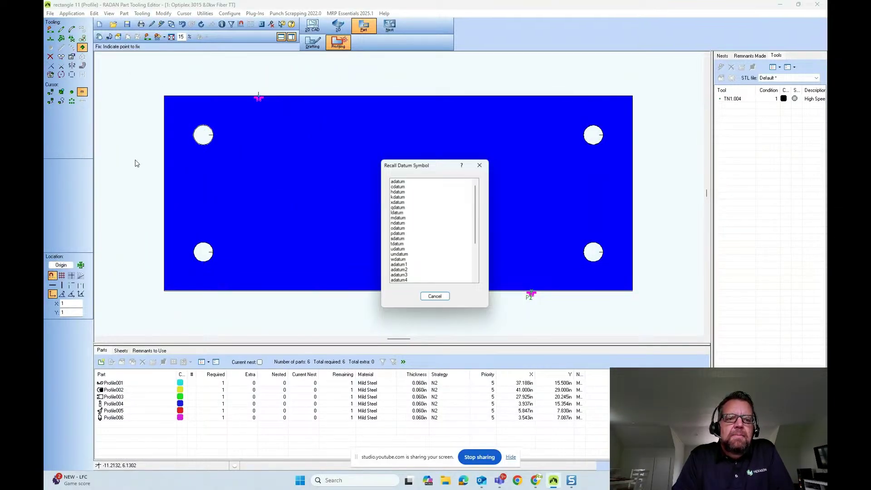
double_click(395, 245)
left_click(164, 97)
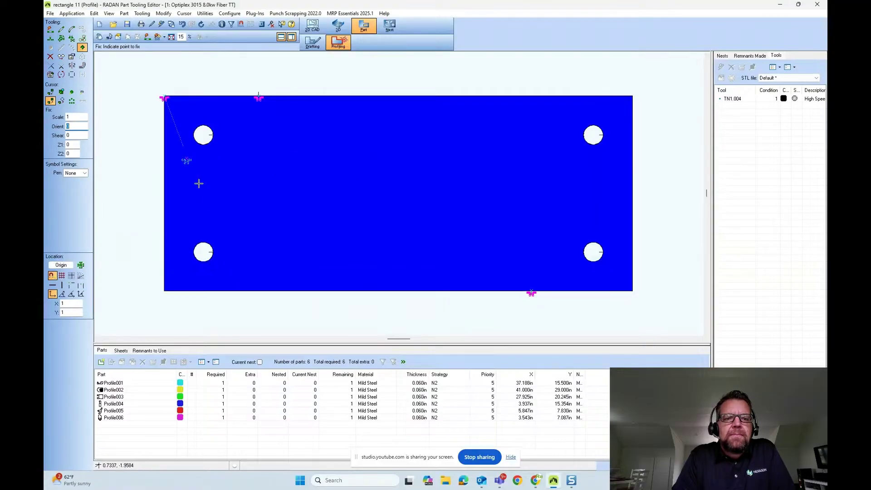
- Turn off mid-line tags along edges in the automatic tooling settings and reapply the tooling
left_click(51, 29)
left_click(61, 92)
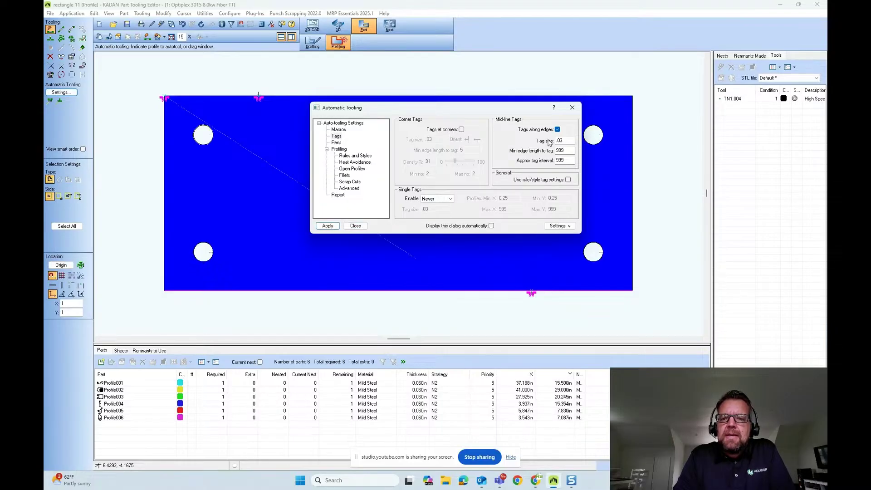
left_click(557, 130)
left_click_drag(466, 110, 596, 77)
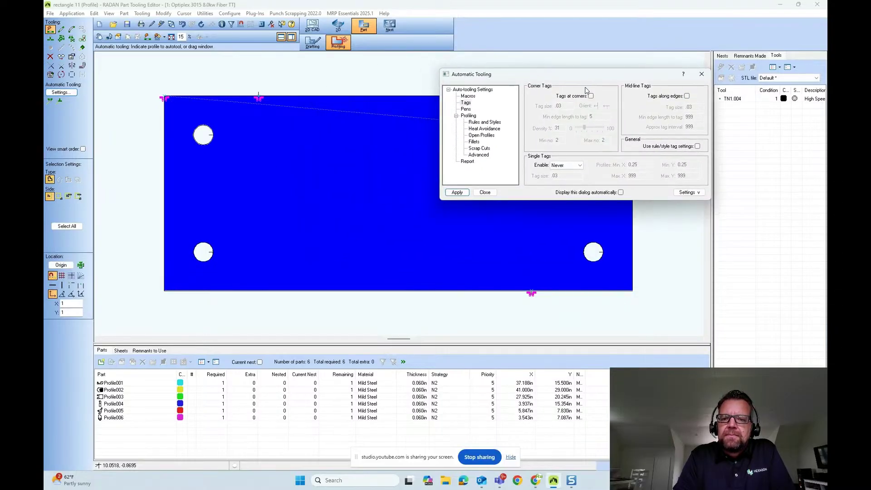
left_click(458, 192)
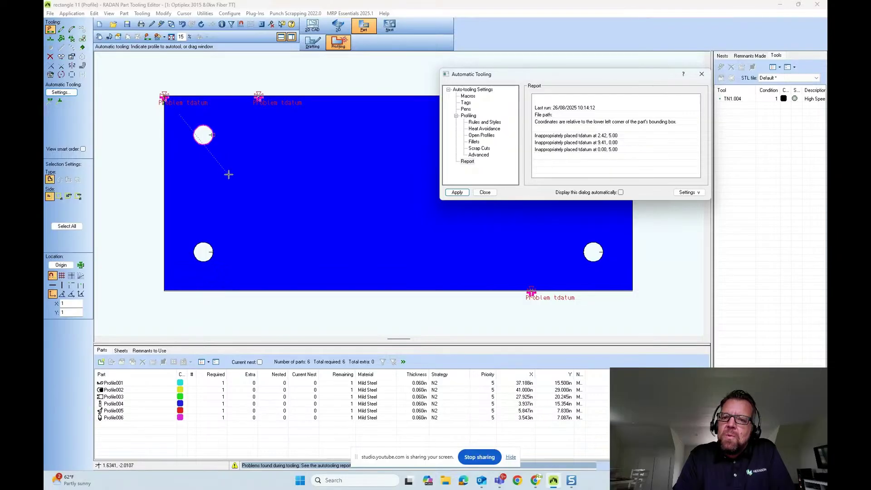
- Turn on both corner tags and mid-line tags along edges, reapply the tooling, and inspect the plate's upper-left corner
left_click(493, 123)
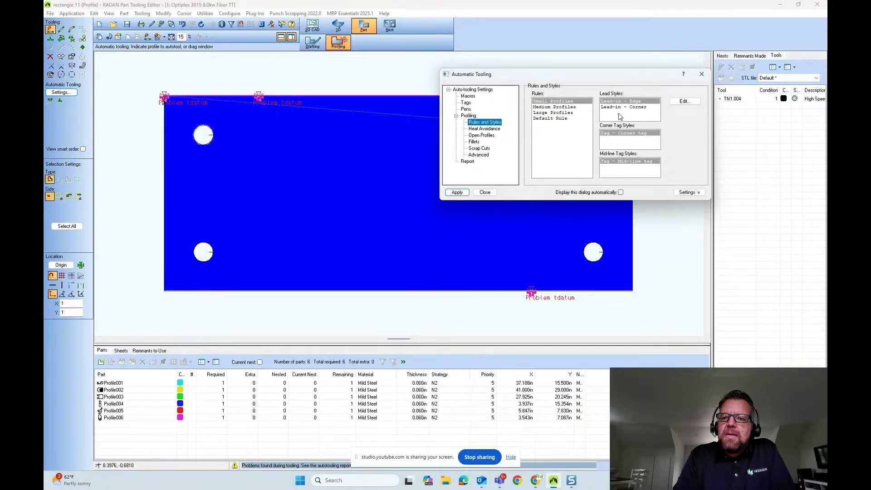
left_click(467, 103)
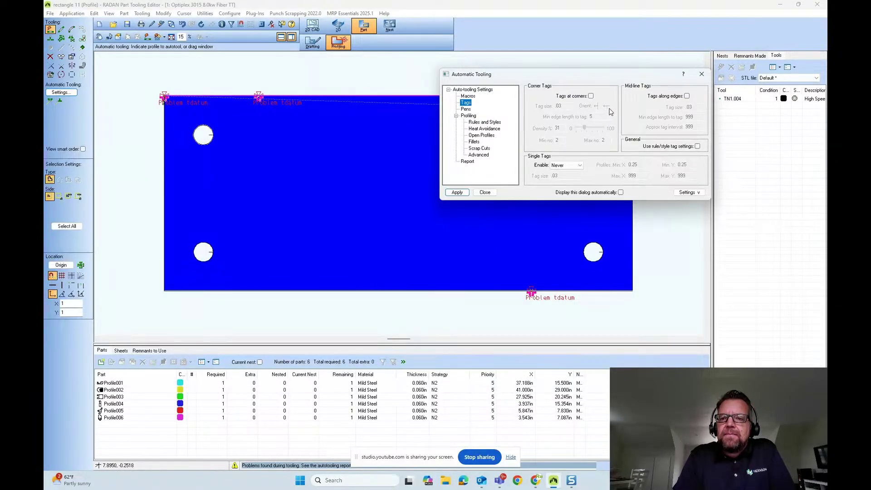
left_click(591, 96)
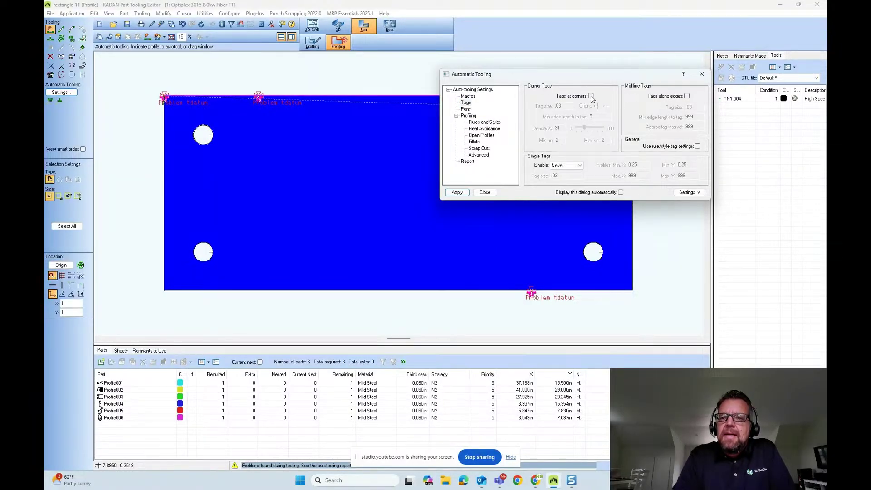
left_click(687, 96)
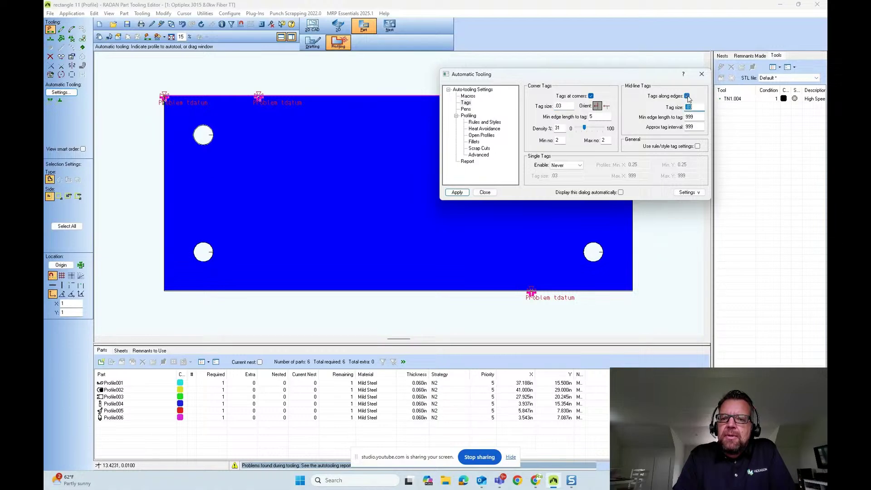
double_click(599, 116)
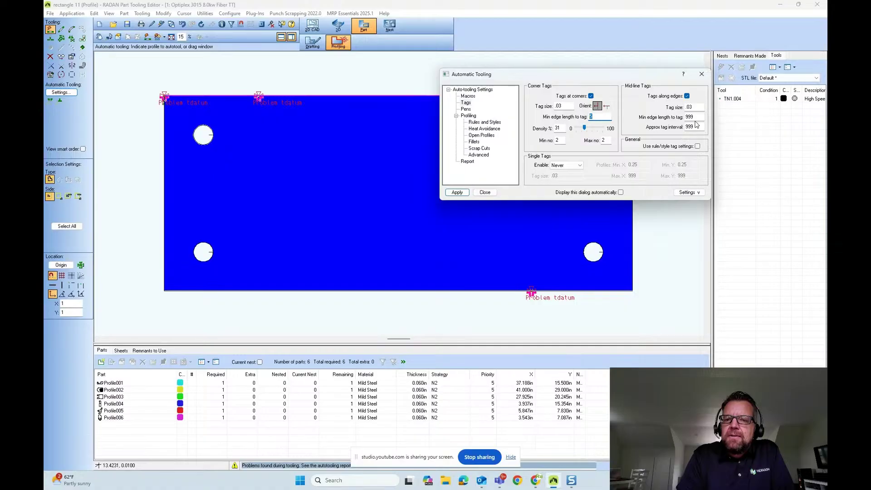
left_click(457, 193)
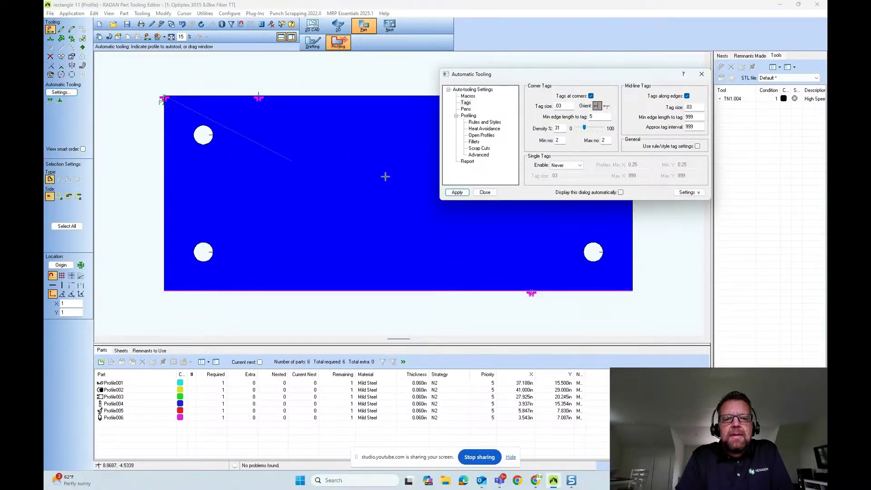
middle_click_drag(150, 88, 171, 110)
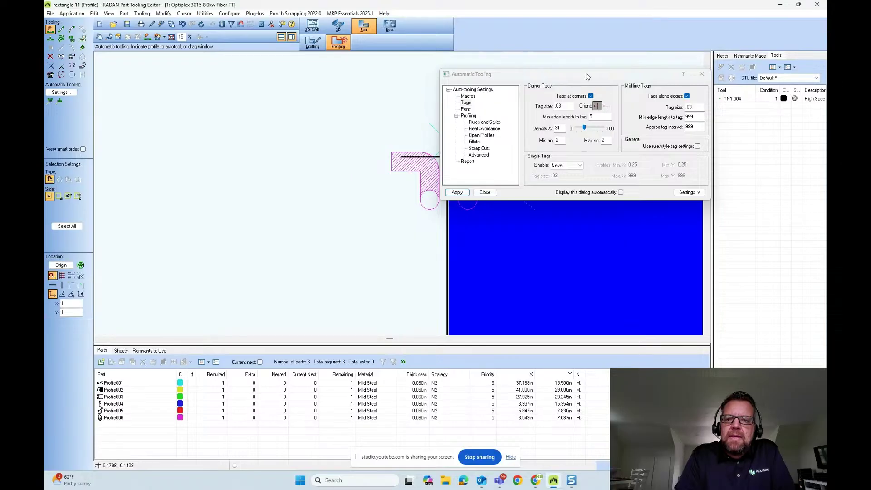
- Turn off corner tags and mid-line tags along edges, reapply the automatic tooling, and close the settings
left_click_drag(550, 76, 406, 108)
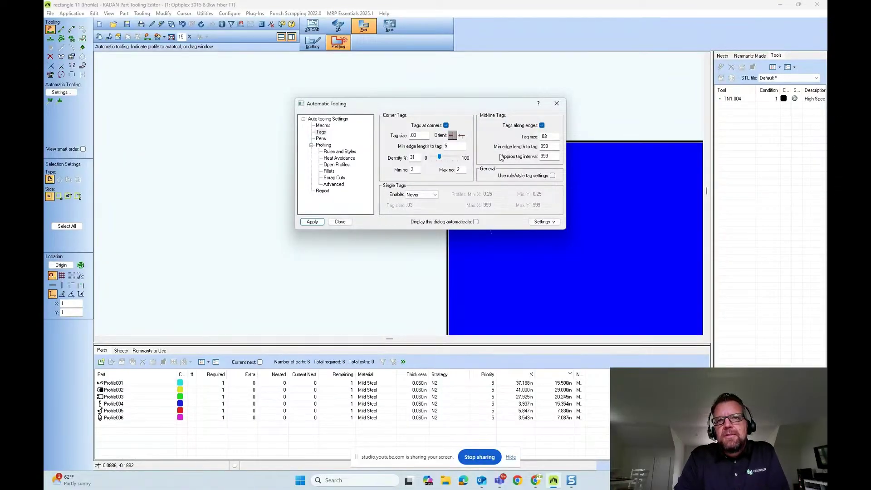
left_click(446, 126)
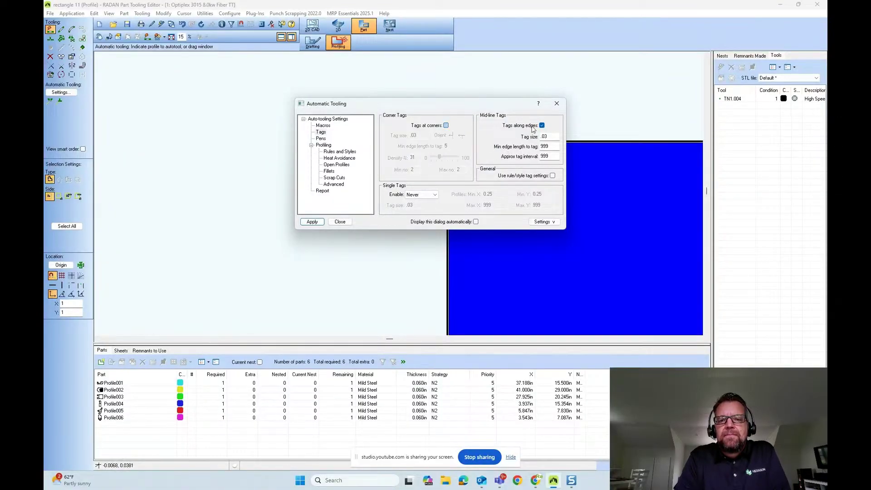
left_click(542, 125)
left_click(312, 221)
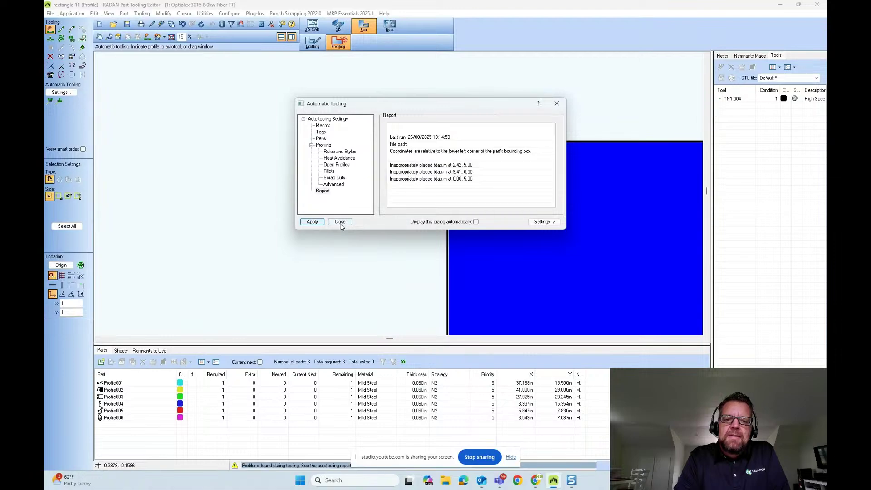
left_click(340, 222)
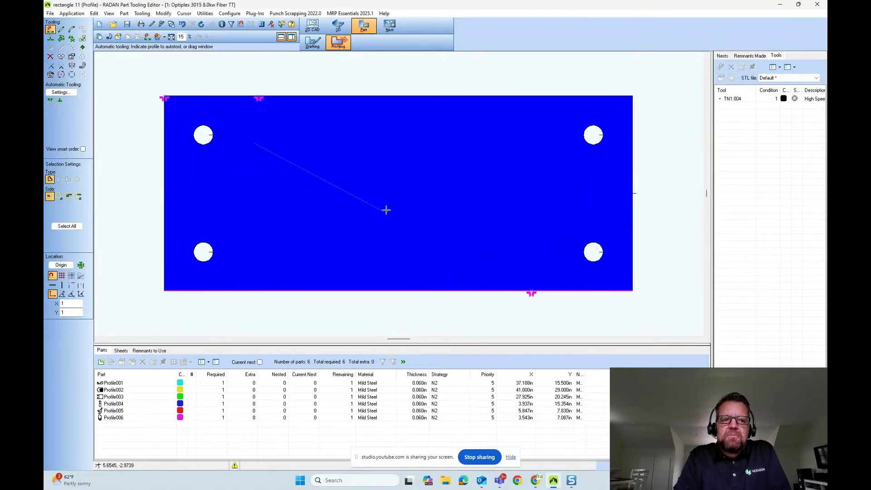
- Delete all tooling from the plate and remove the three tdatum symbols on its corner, top edge and bottom edge
left_click(50, 57)
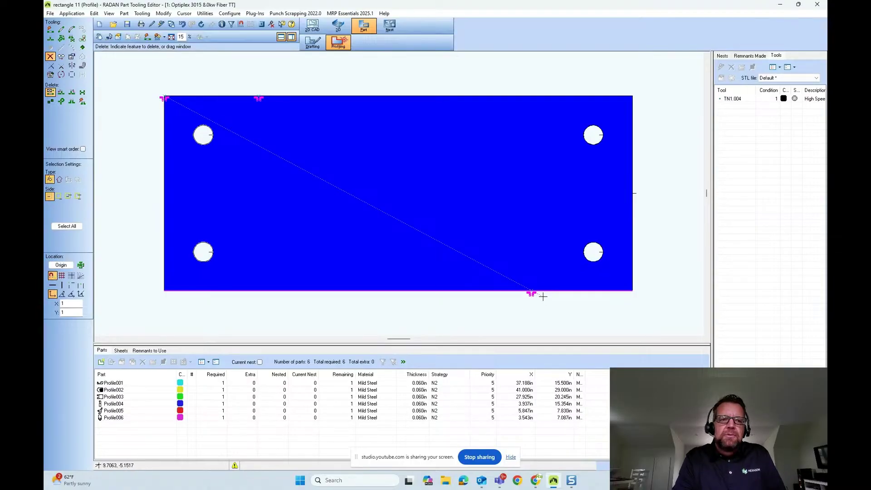
left_click_drag(132, 81, 648, 321)
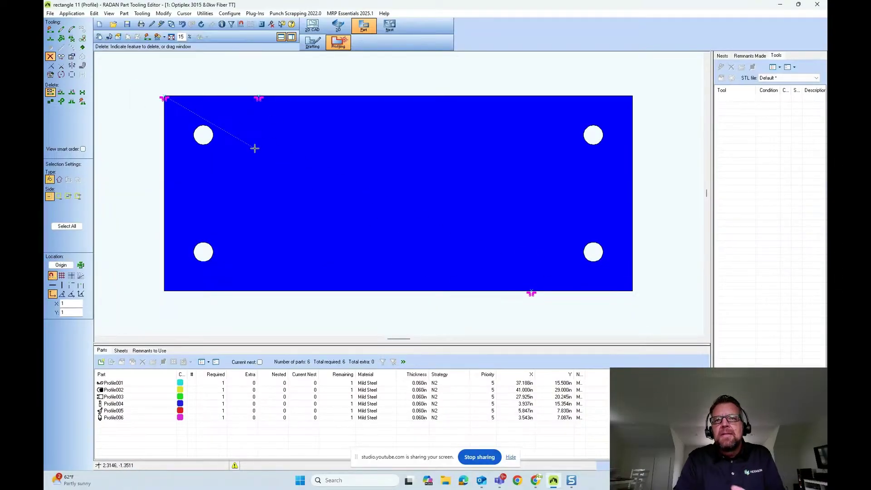
left_click(82, 103)
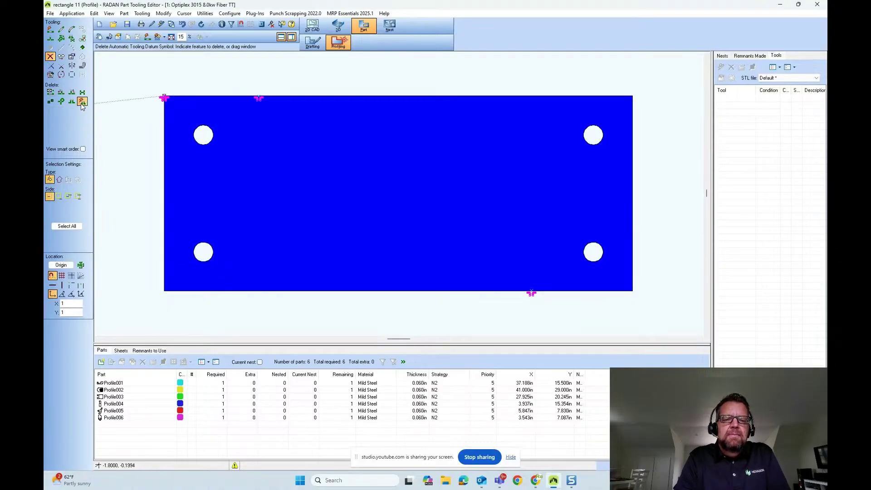
left_click_drag(138, 90, 294, 111)
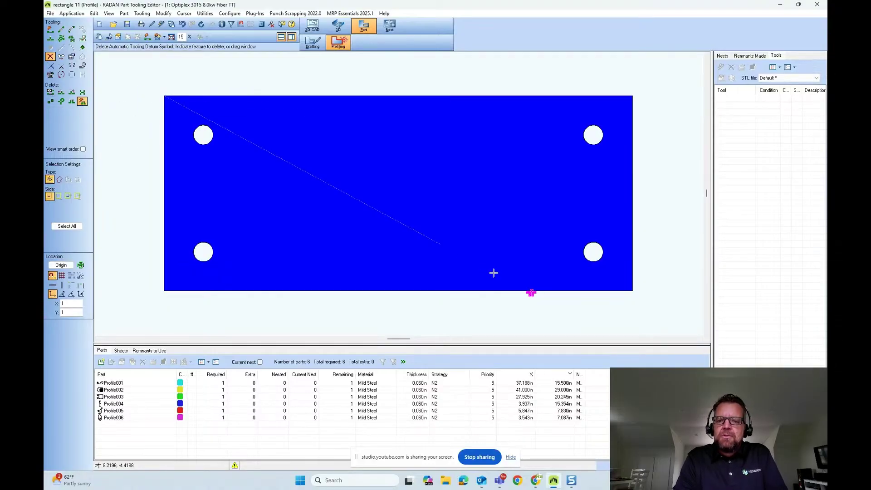
left_click_drag(495, 273, 560, 326)
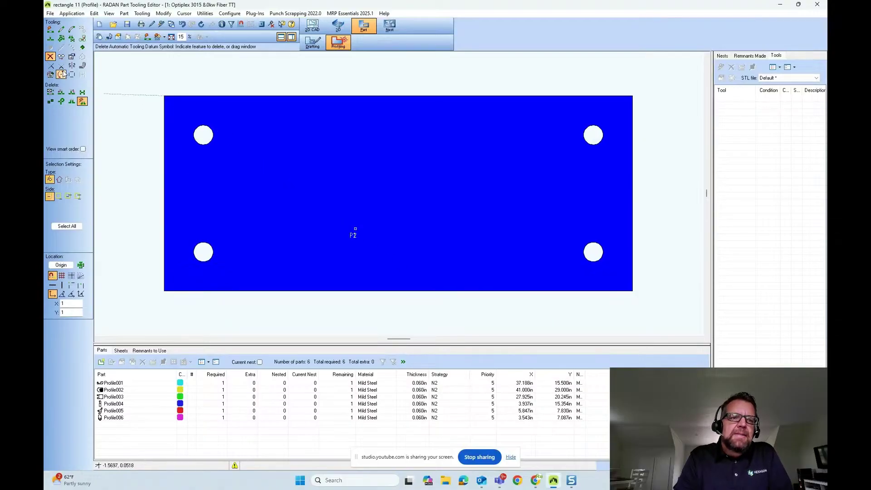
- Reapply the automatic tooling with corner, mid-line and single tags all disabled, and close the settings
left_click(50, 30)
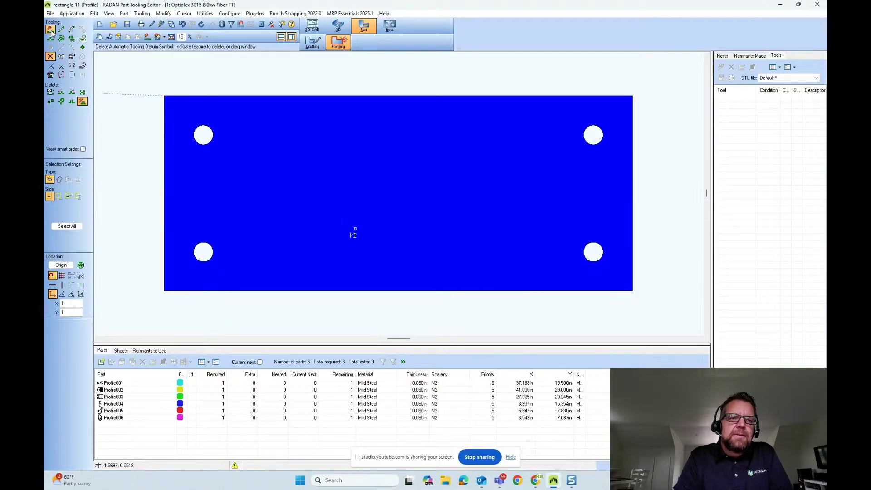
left_click(60, 92)
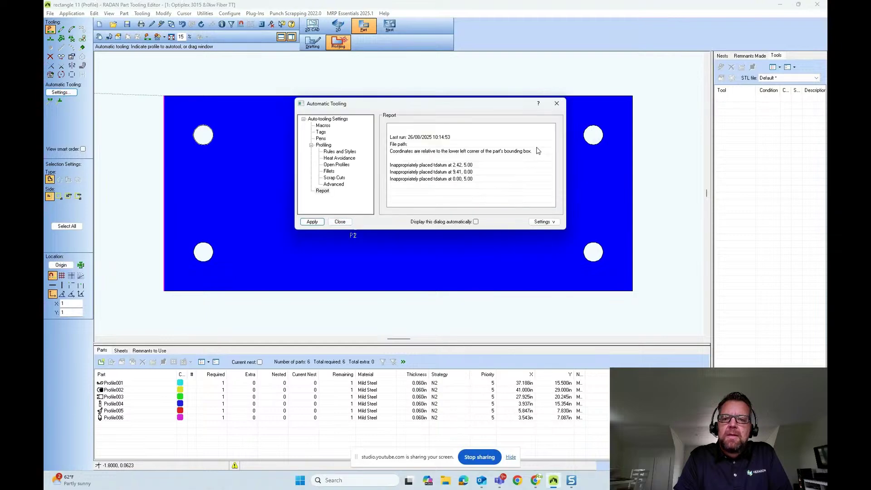
left_click(323, 131)
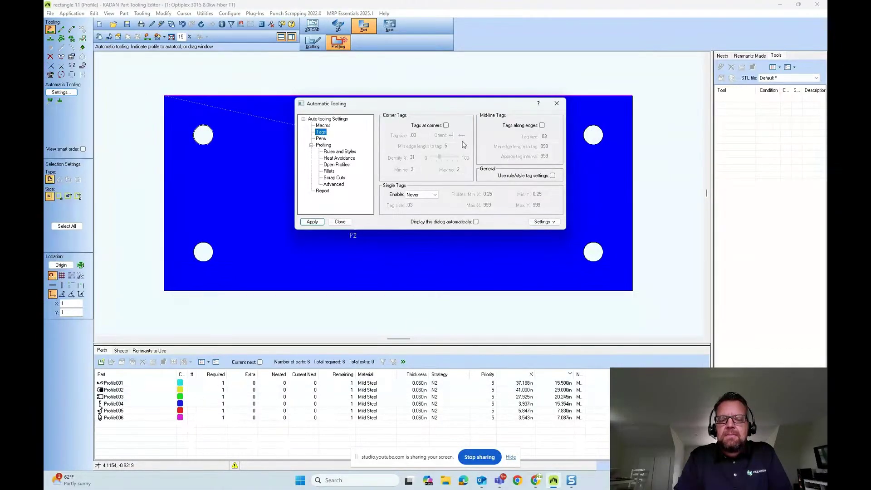
left_click(312, 222)
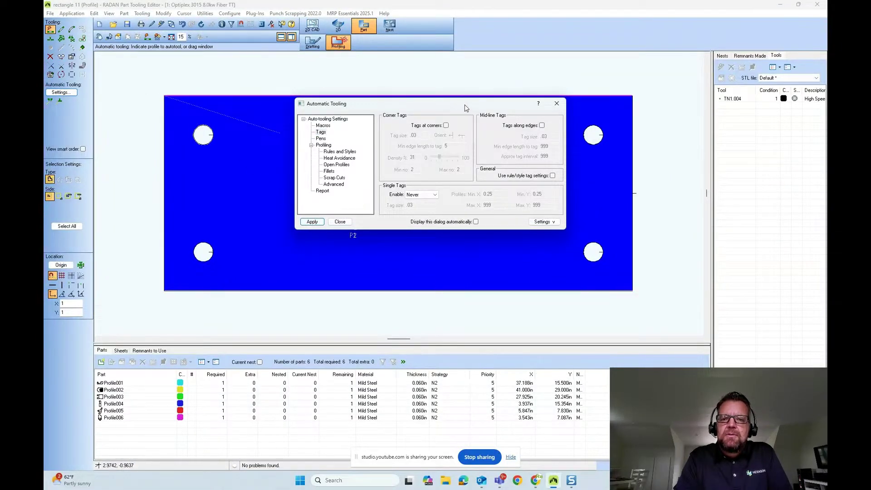
left_click_drag(465, 107, 461, 133)
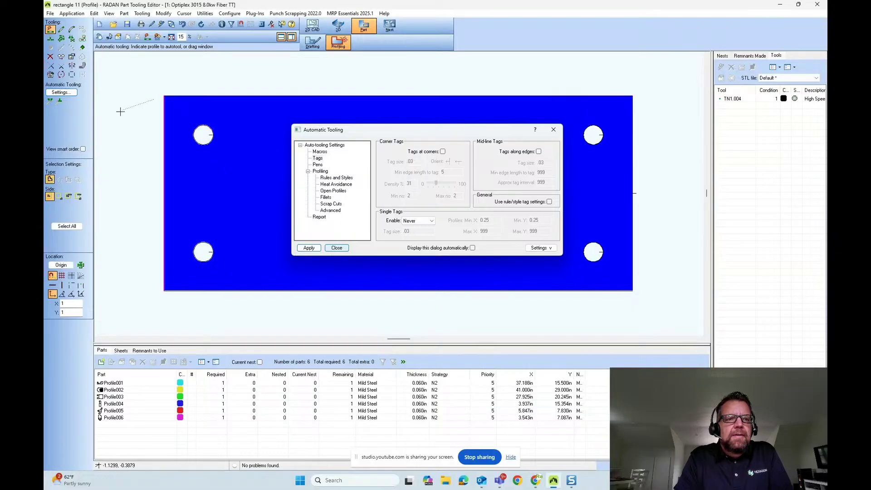
left_click(336, 248)
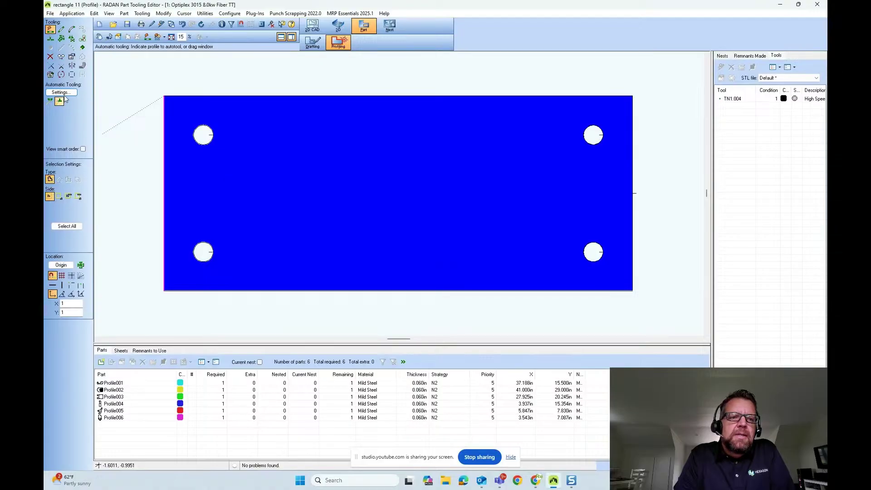
- Place a manual mid-line tag with a lead-in on the plate's top edge, about a quarter of the way along
left_click(72, 38)
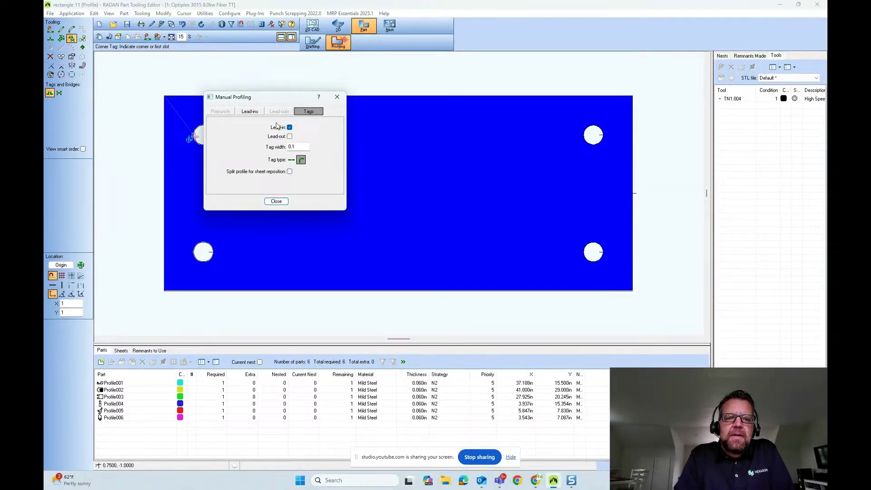
left_click_drag(290, 96, 525, 121)
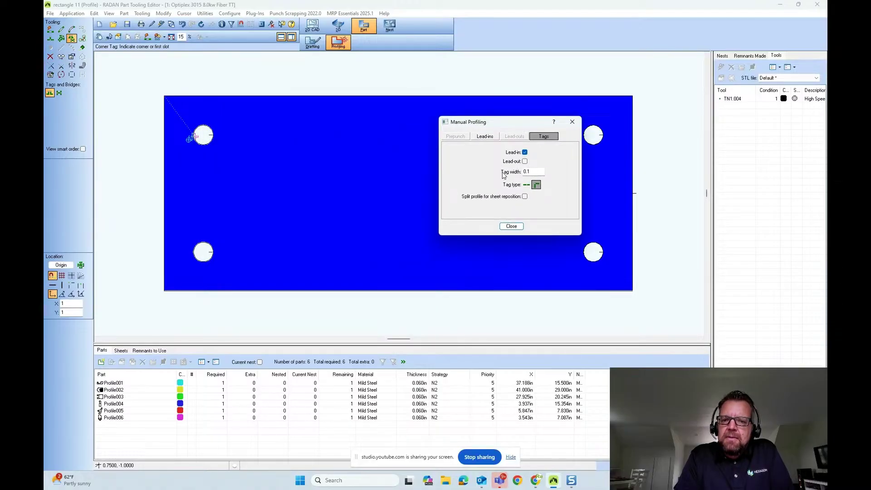
left_click(526, 185)
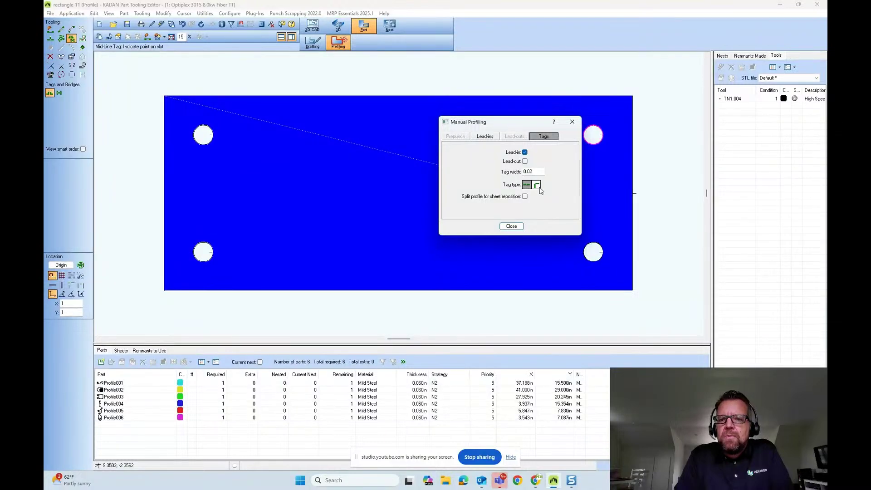
scroll(272, 97, "down", 1)
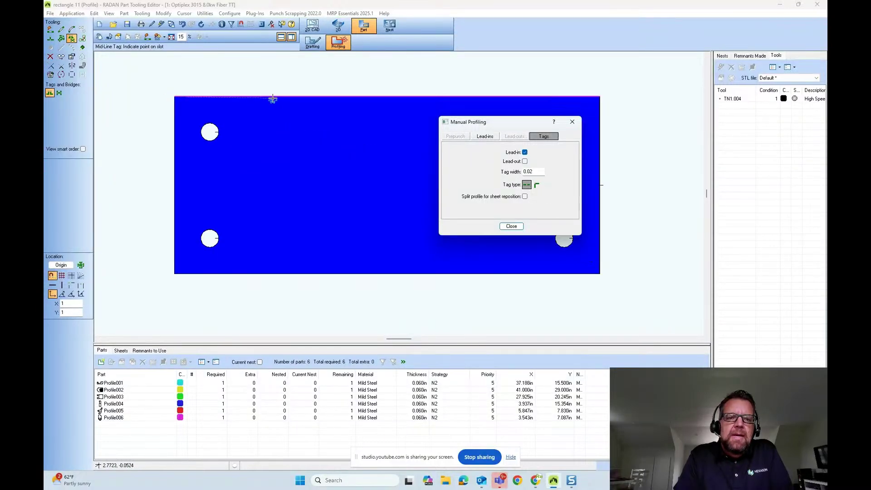
scroll(280, 90, "up", 5)
left_click(281, 88)
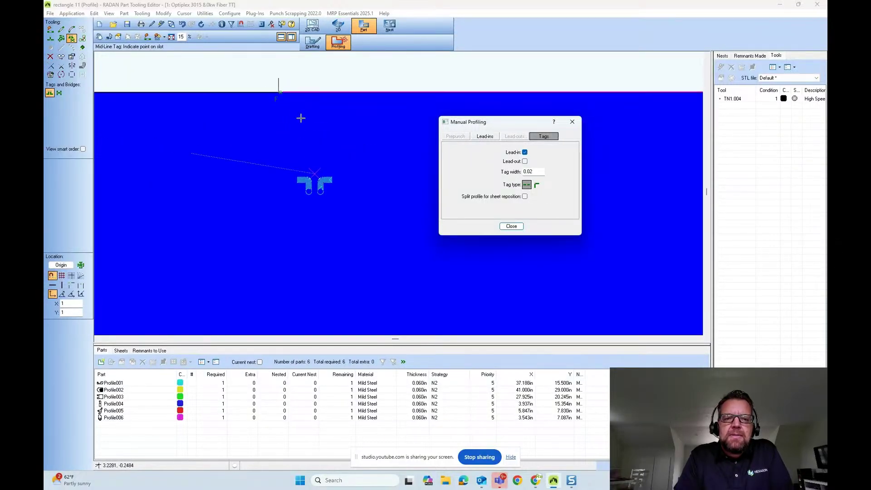
- Add several more closely spaced mid-line tags beside the first one on the plate's top edge
left_click_drag(268, 77, 318, 114)
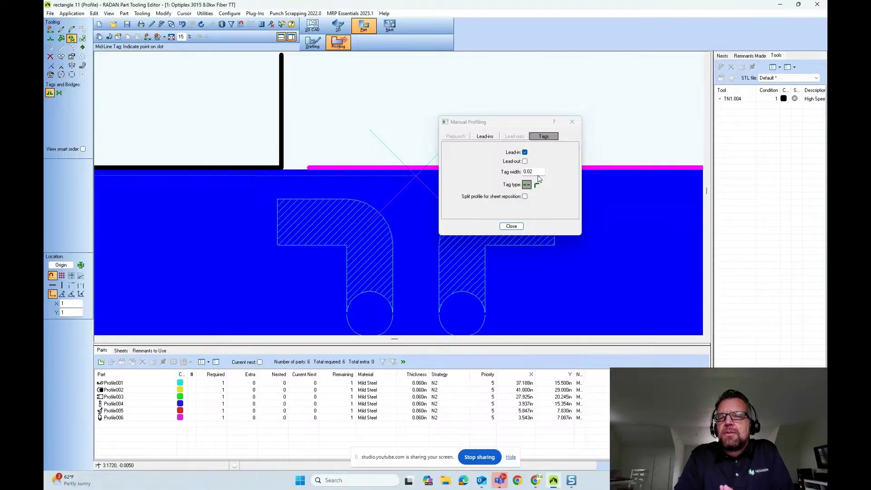
left_click_drag(498, 122, 619, 122)
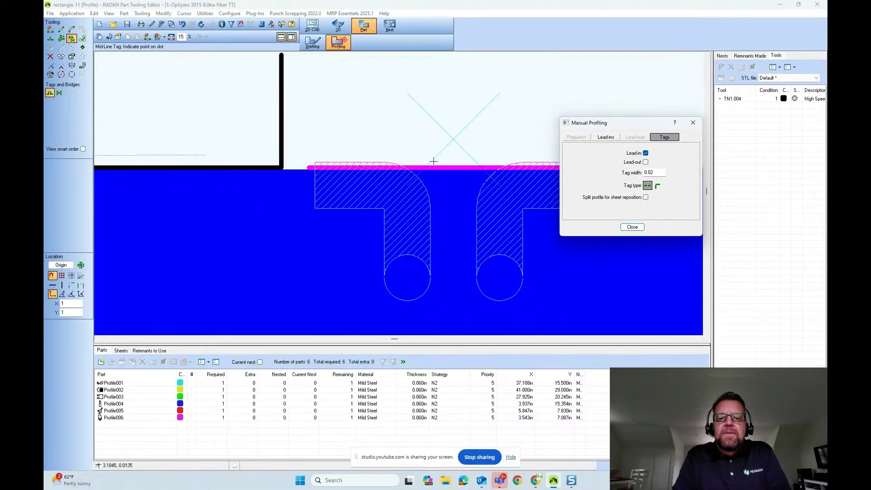
left_click(453, 170)
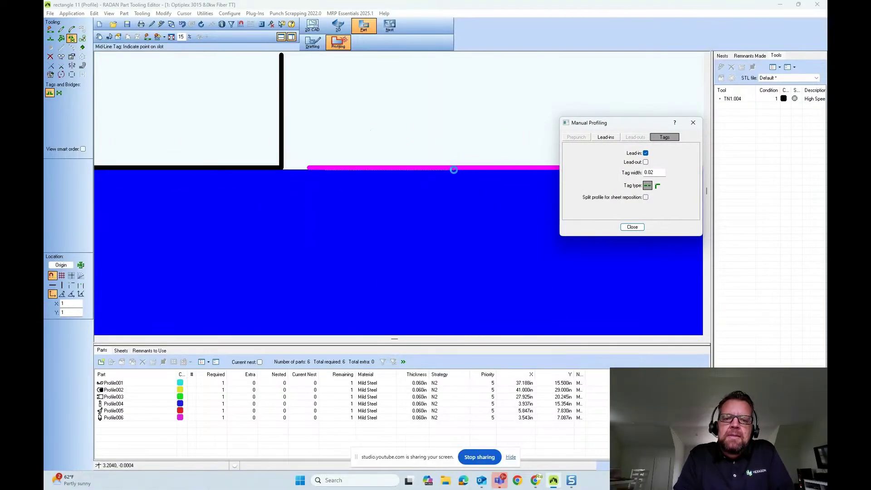
left_click(384, 157)
left_click(336, 166)
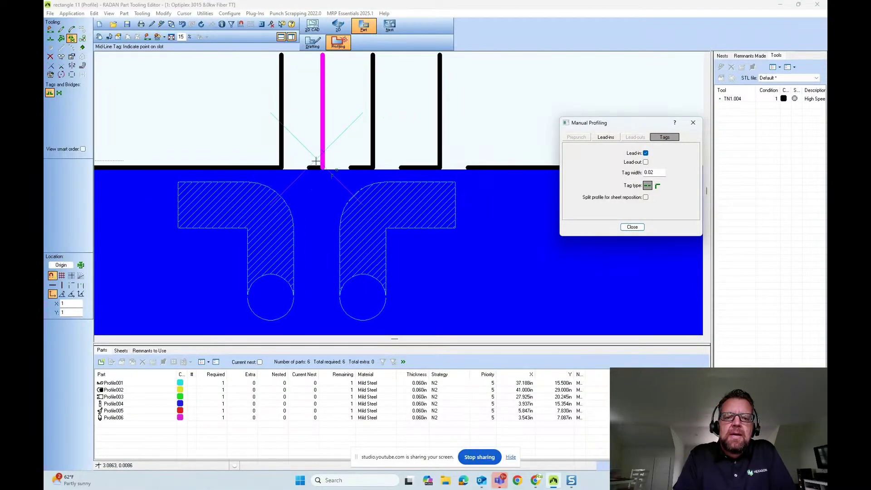
left_click(315, 167)
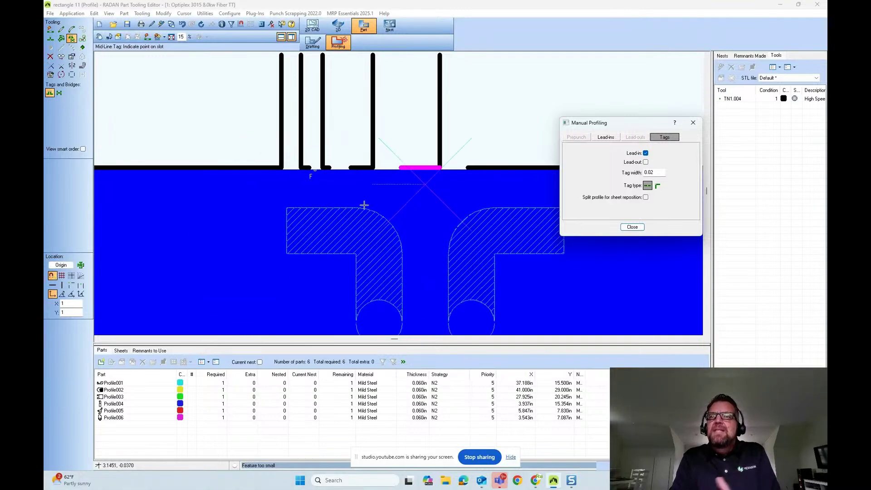
- Add two mid-line tags near the ends of the bottom edge, and corner tags at the plate's upper-left and lower-right corners
middle_click(375, 179)
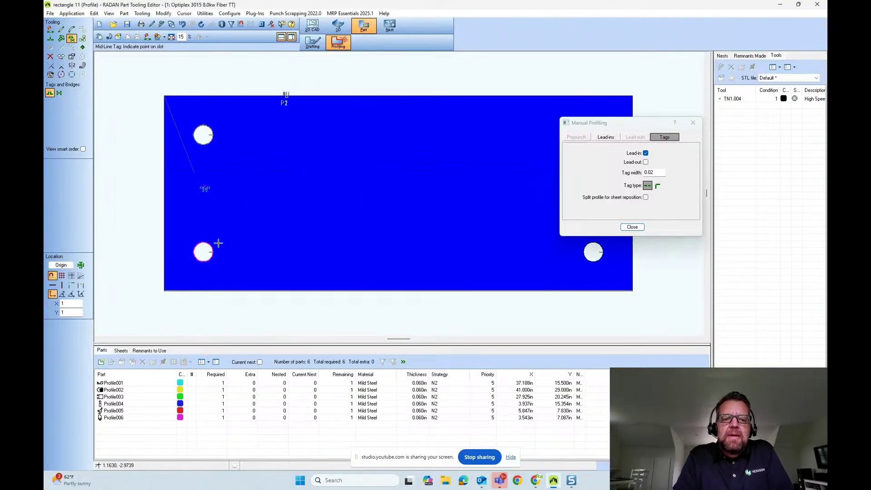
left_click(227, 291)
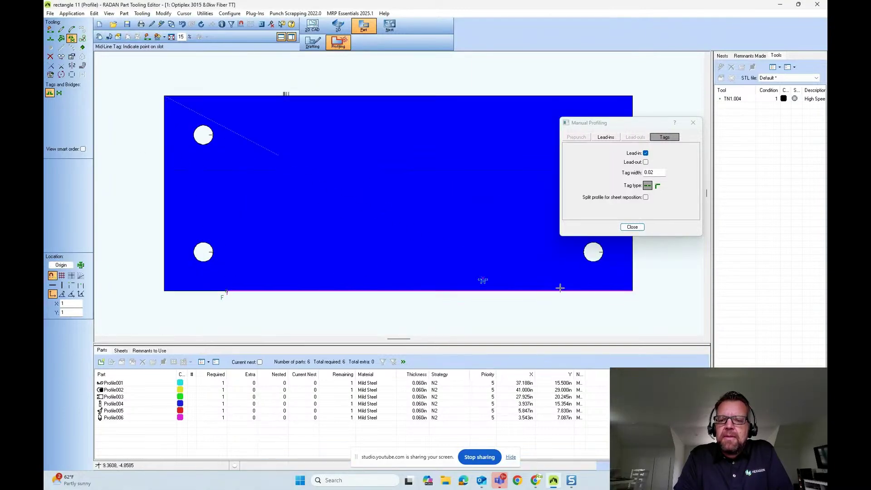
left_click(657, 187)
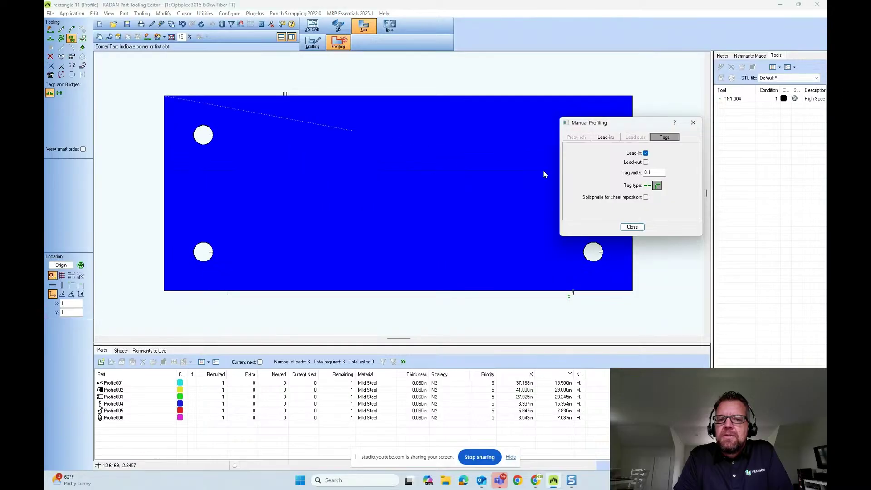
left_click(632, 289)
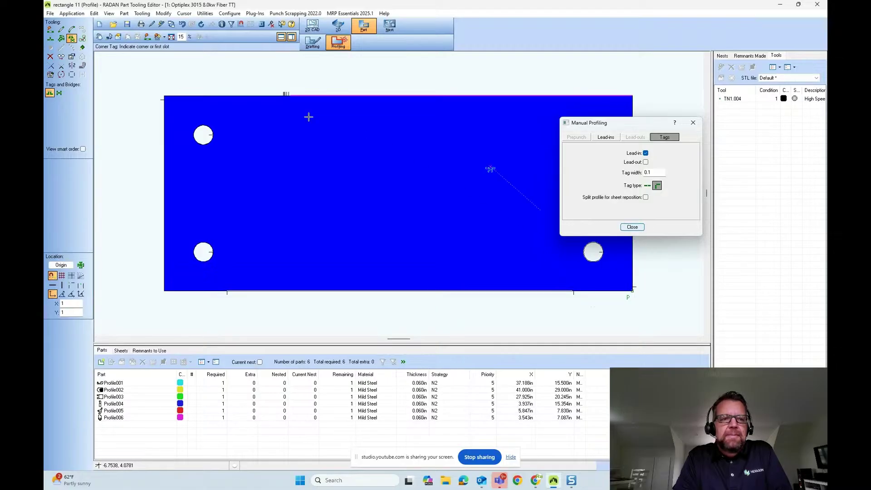
- Delete all tooling and manual tags from the plate, and reapply the automatic tooling
key("Escape")
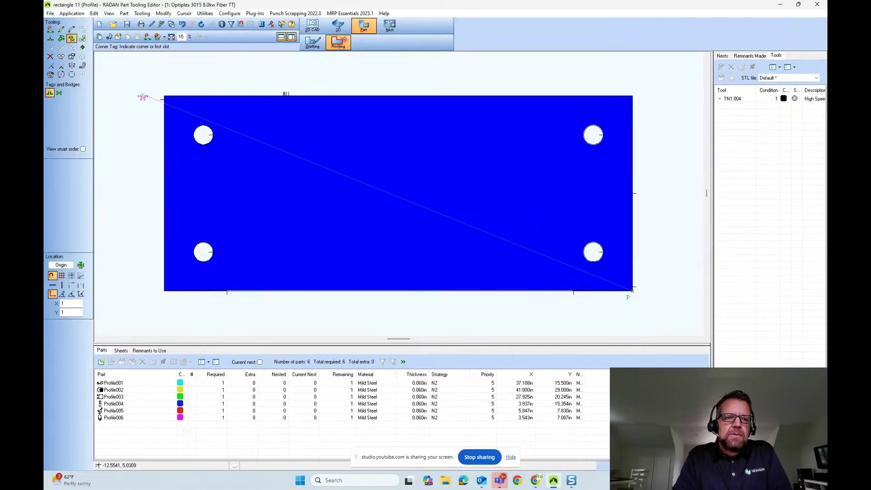
left_click(50, 56)
left_click_drag(148, 75, 653, 318)
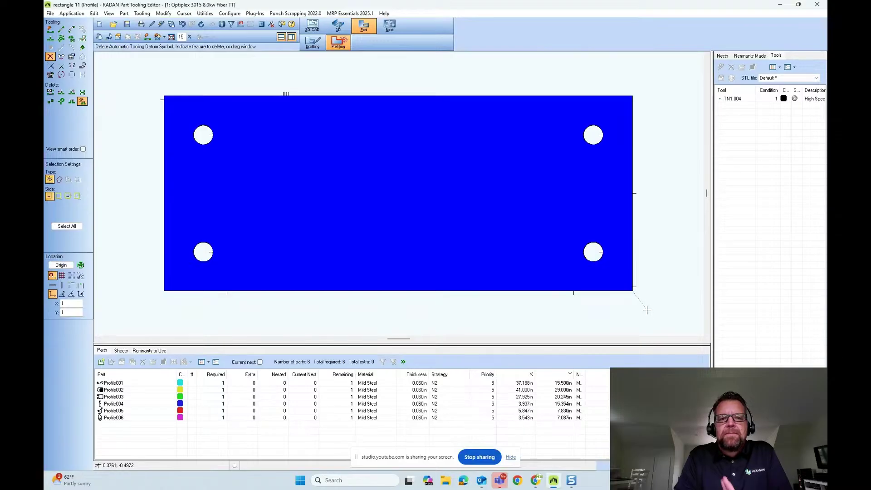
left_click(50, 92)
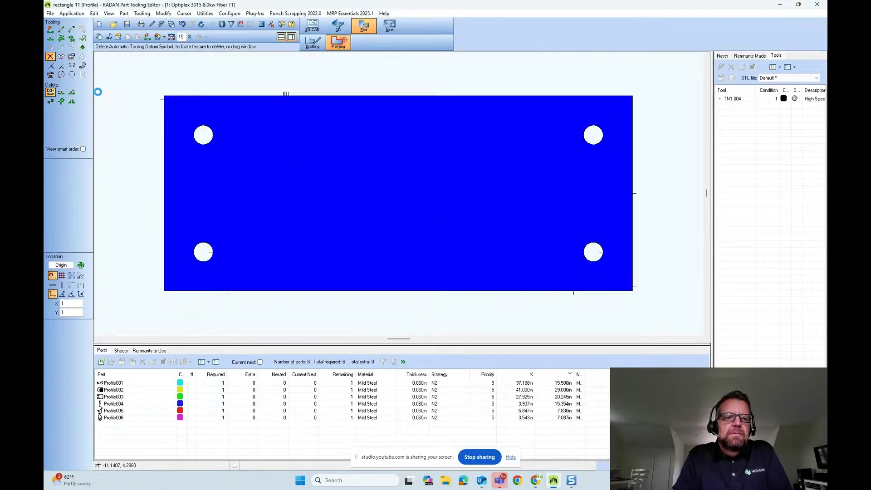
left_click_drag(136, 72, 682, 312)
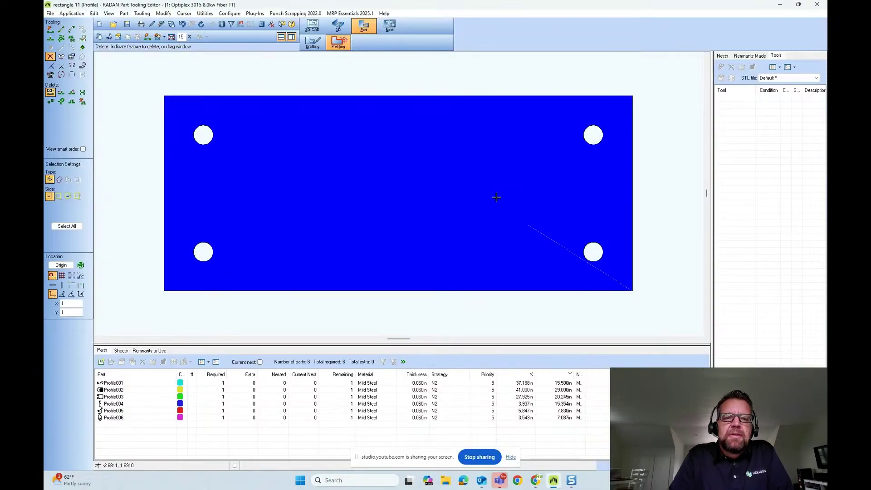
left_click(147, 36)
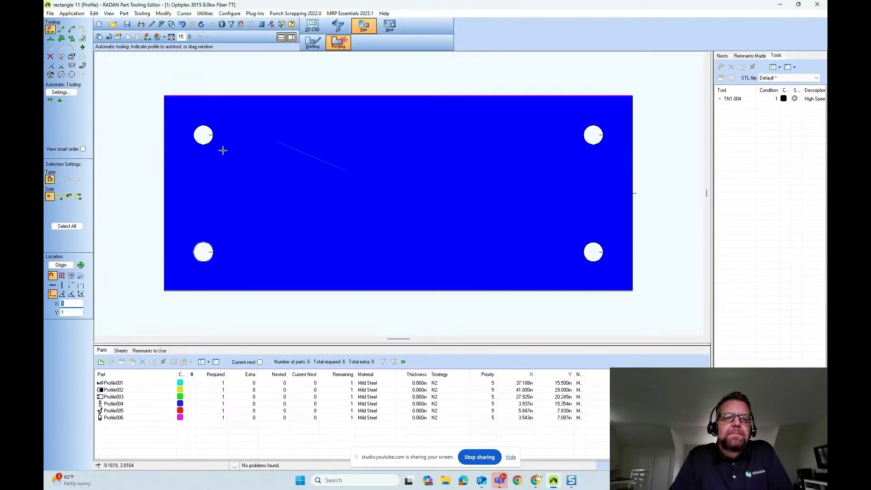
- Set the Small Profiles auto-tooling rule's maximum X and Y to .25
left_click(61, 92)
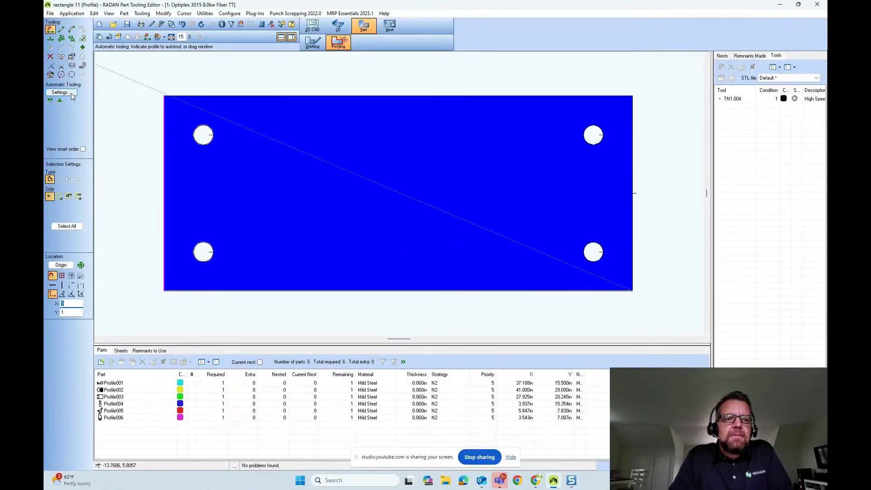
left_click(333, 177)
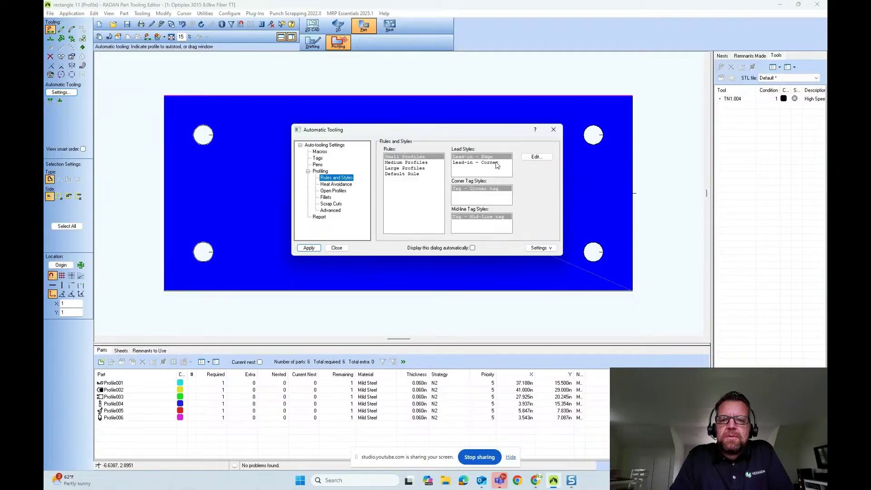
left_click(531, 159)
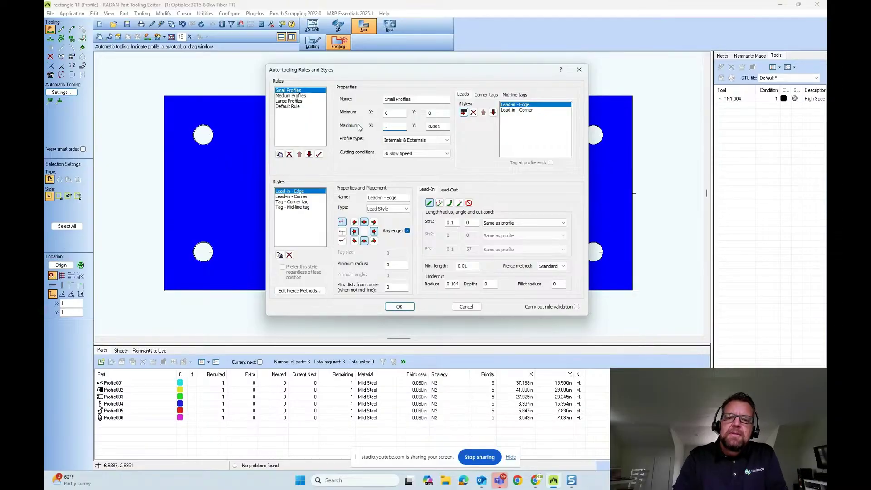
type(".25")
key("Tab")
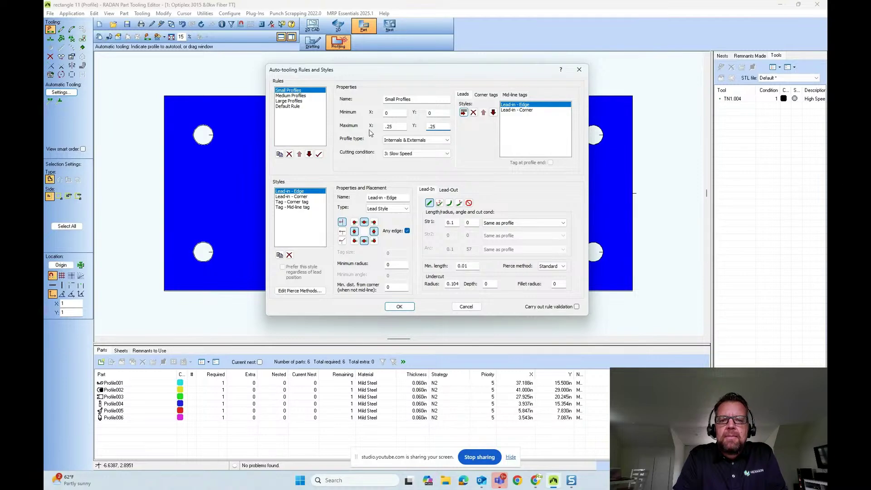
- Set the Medium Profiles rule's maximum X and Y to .625, apply the automatic tooling, and close the settings
left_click(303, 96)
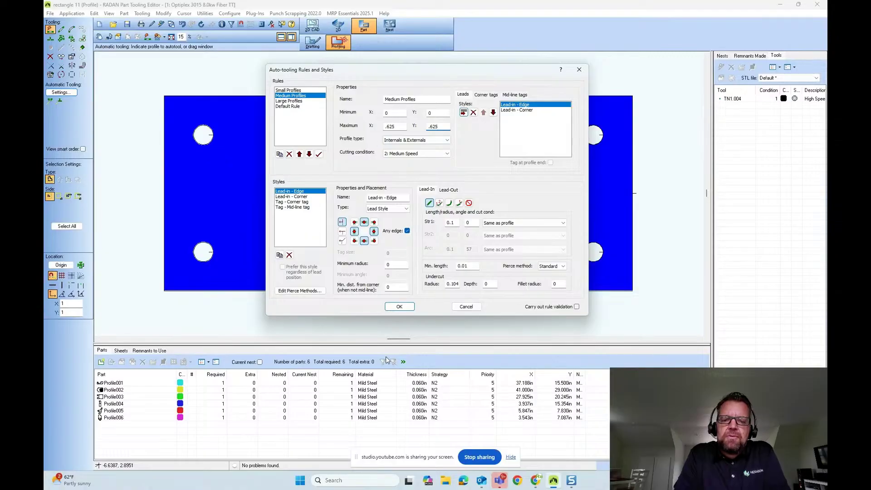
left_click(394, 308)
left_click(309, 248)
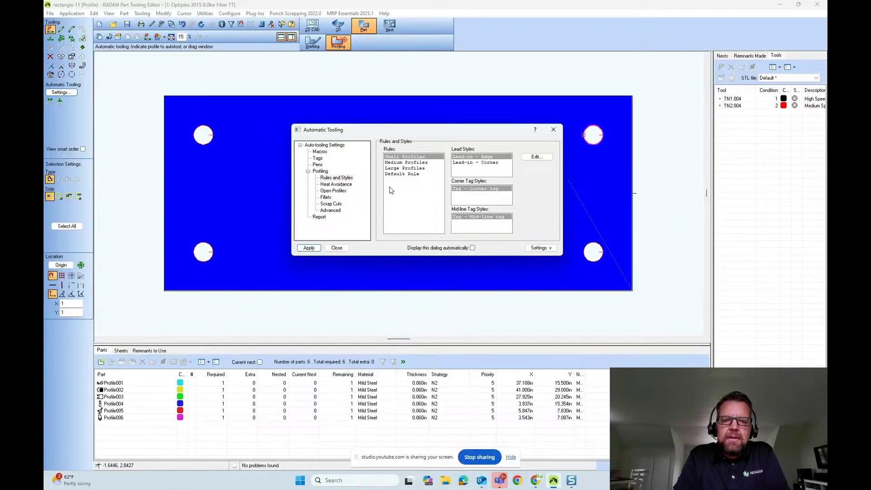
left_click(336, 248)
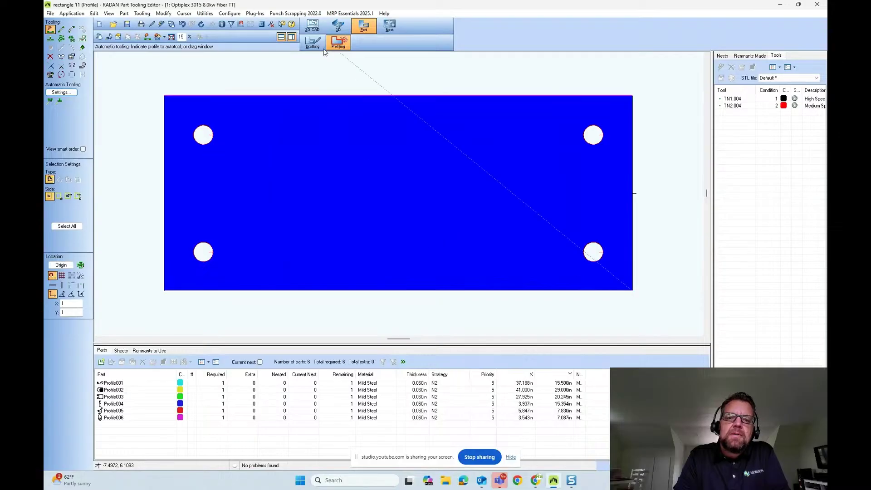
- In the part's drafting geometry, change the upper-right and lower-left holes to pen 3 (green)
left_click(312, 42)
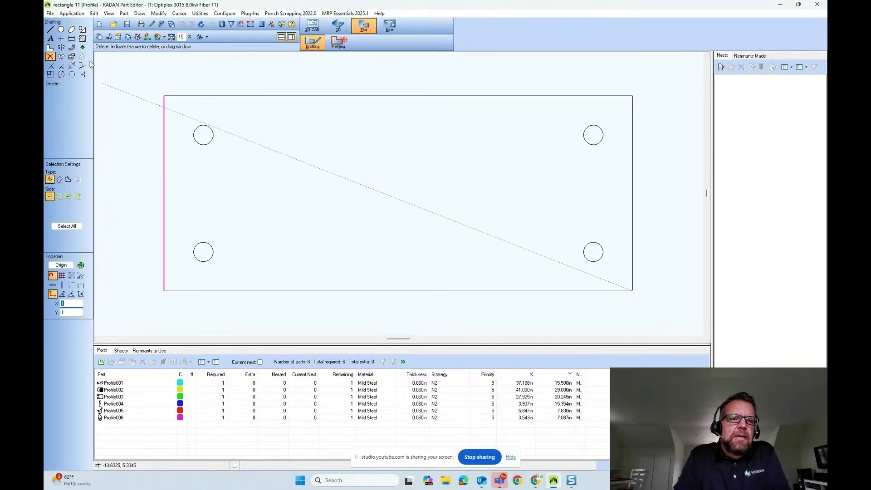
left_click(71, 57)
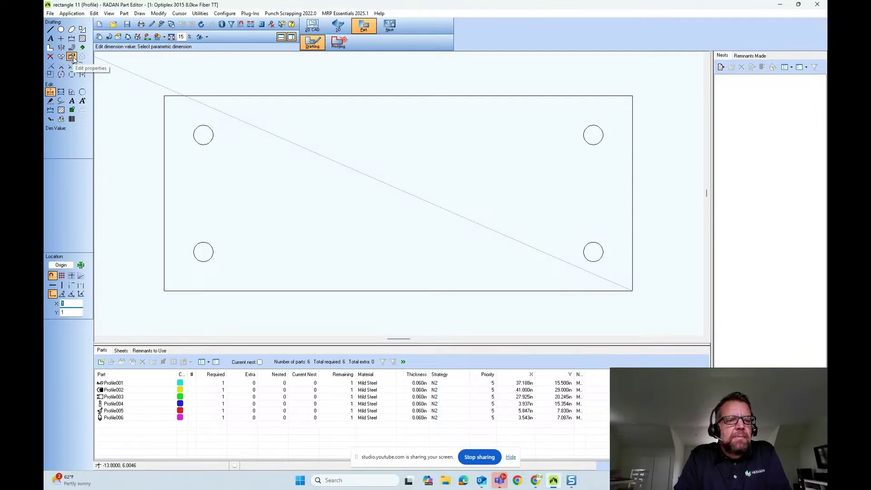
left_click(49, 100)
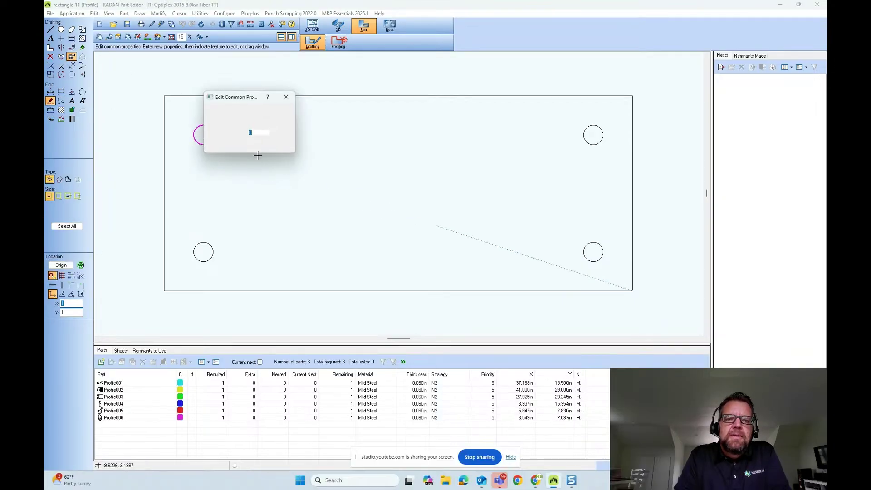
left_click(269, 111)
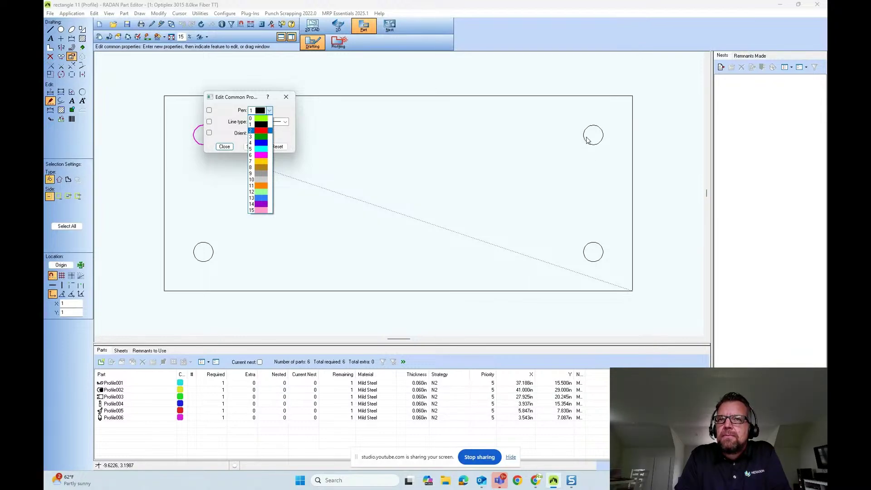
left_click(261, 137)
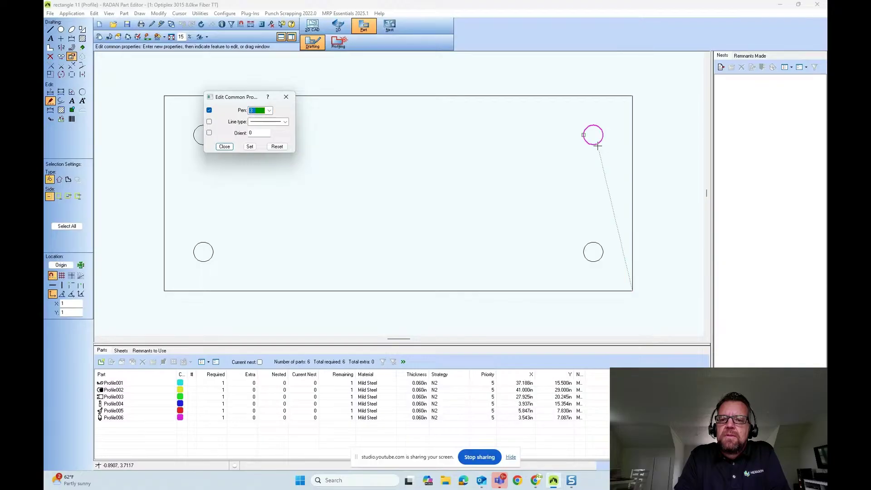
left_click(214, 252)
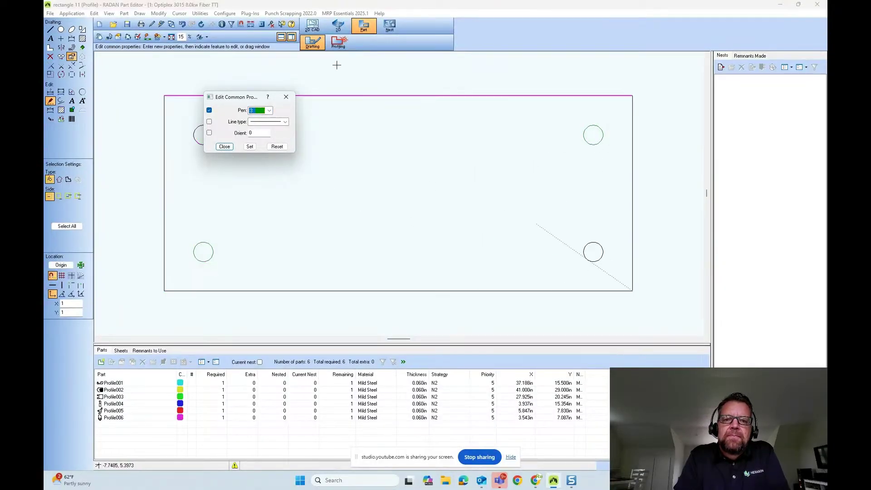
left_click(225, 146)
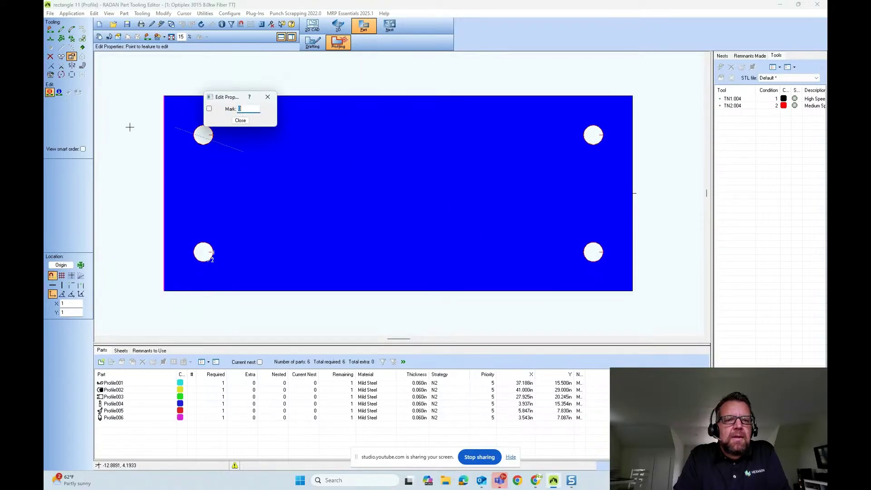
- Review the pen actions in the automatic tooling settings, including which pens are tooled, ignored, etched or flycut and their cutting conditions
left_click(262, 96)
left_click(50, 30)
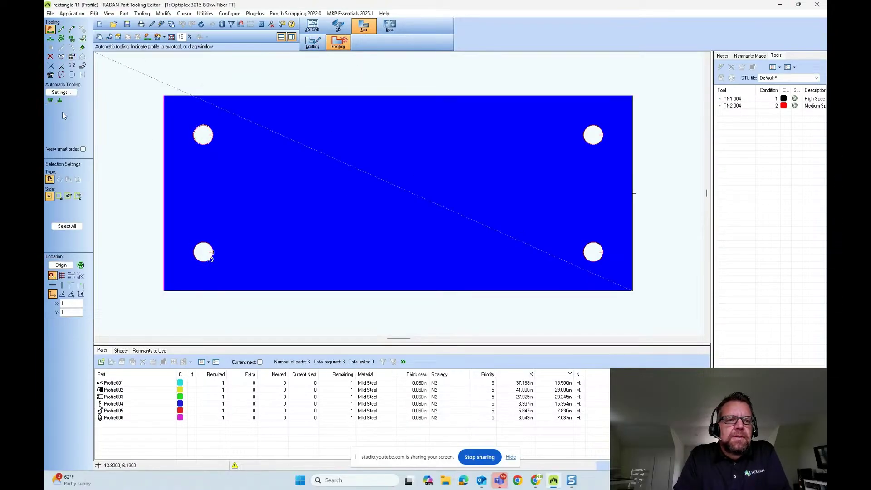
left_click(60, 92)
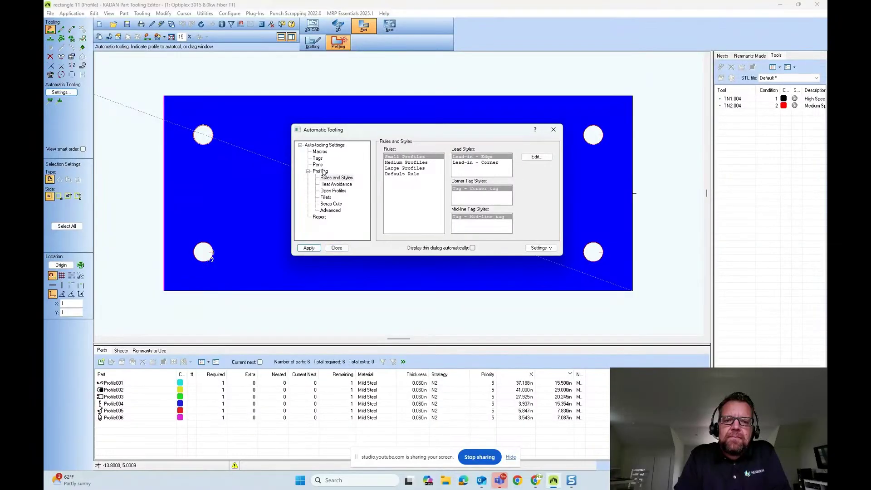
left_click(318, 165)
scroll(439, 189, "up", 1)
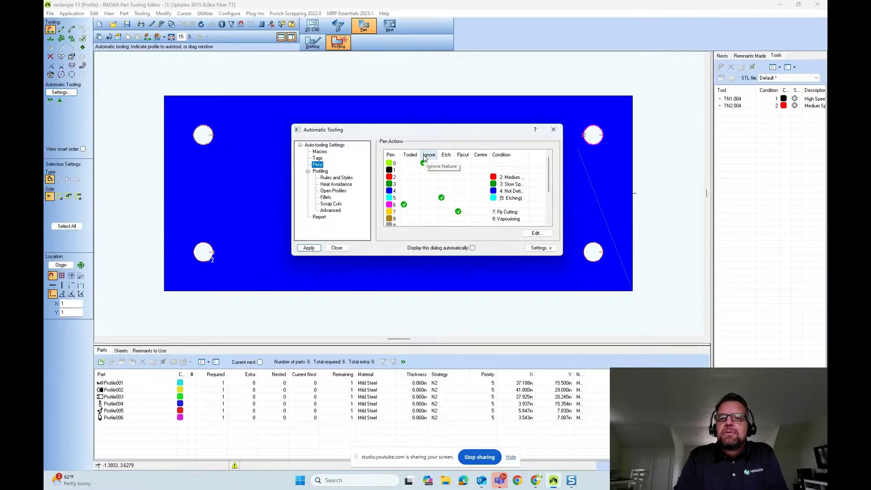
left_click(323, 145)
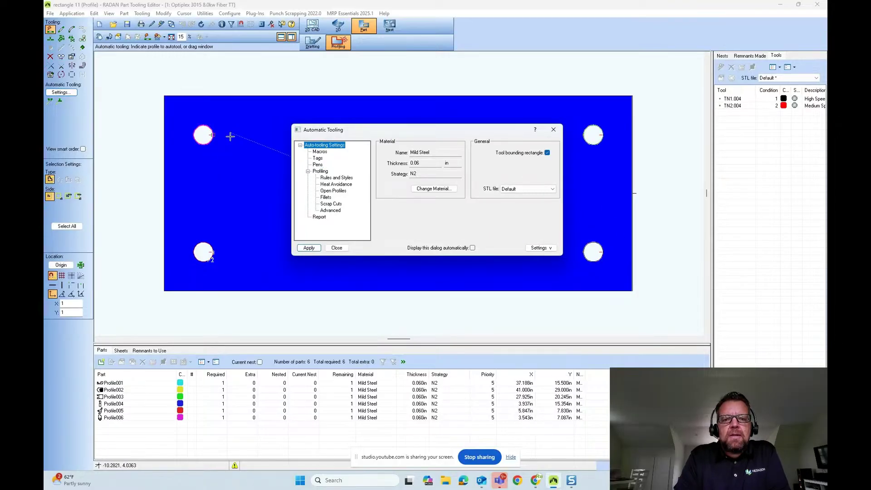
- Check the Small Profiles rule's cutting condition options, keep 3: Slow Speed, apply the automatic tooling, and close the settings
left_click(327, 176)
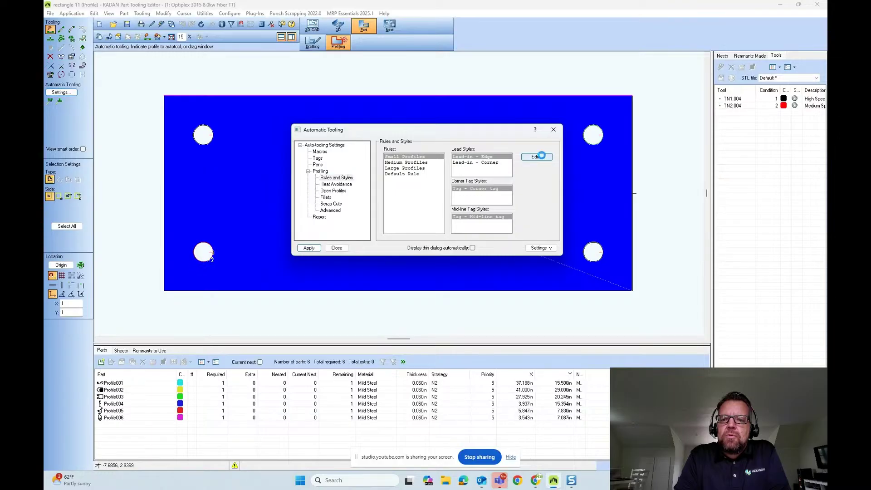
left_click(537, 157)
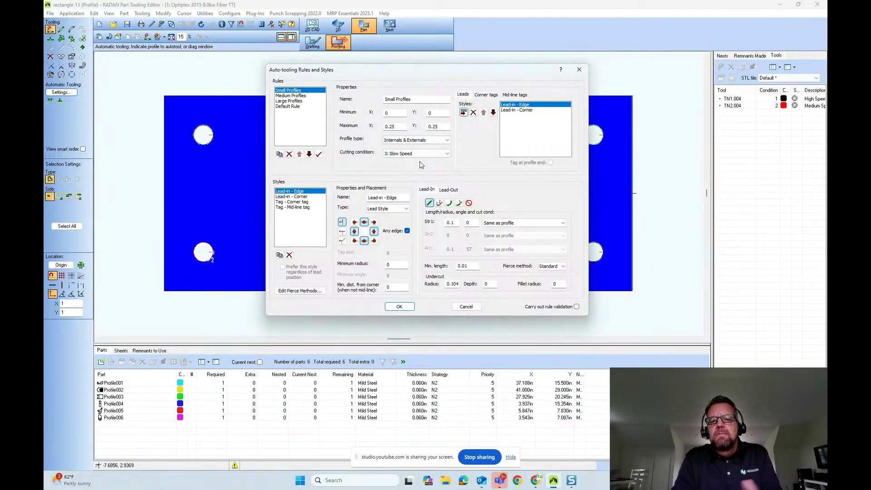
left_click(421, 154)
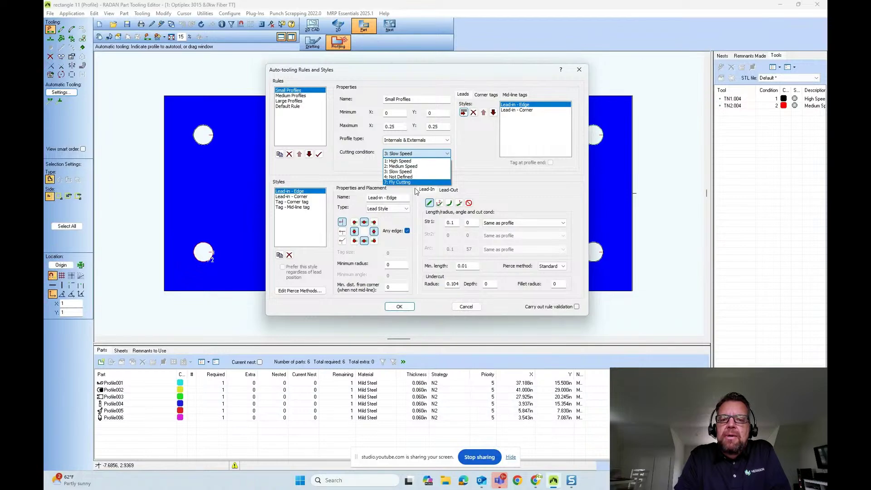
left_click(477, 167)
left_click(399, 306)
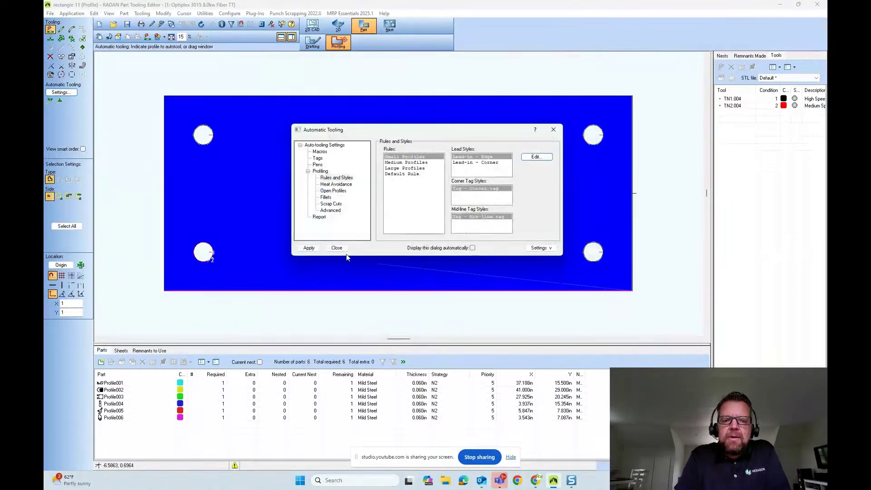
left_click(308, 247)
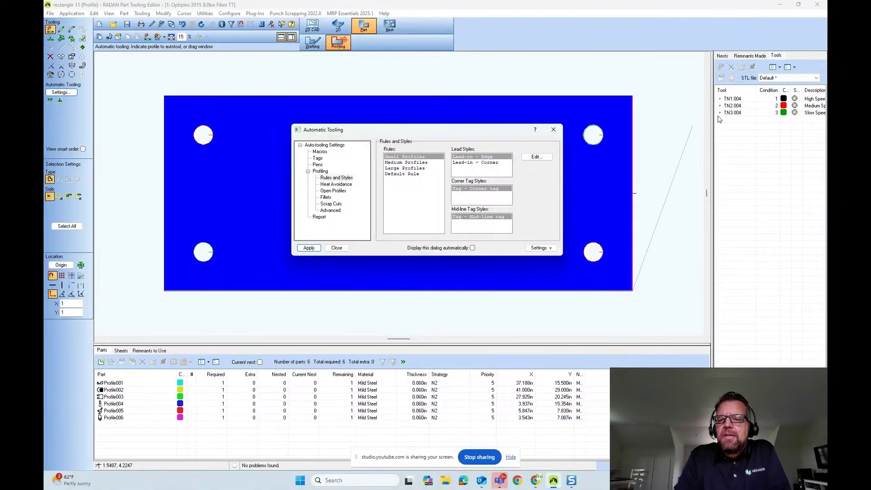
left_click(553, 129)
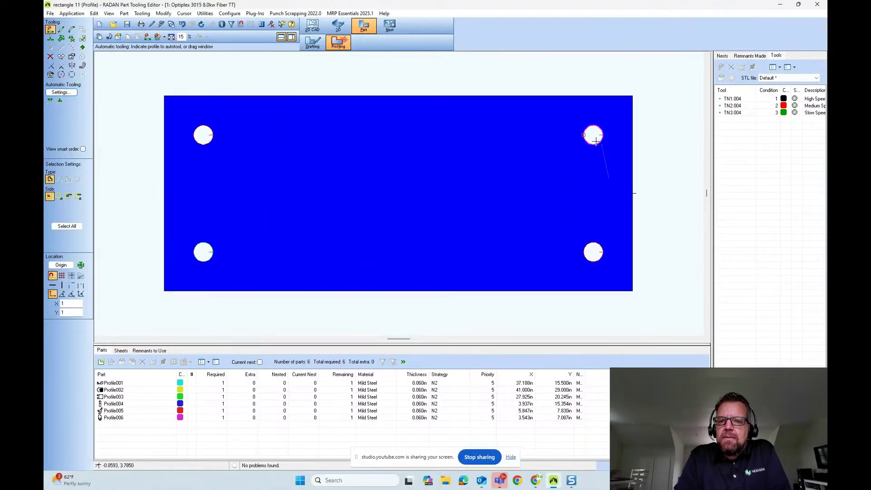
- Examine the cutting condition colours of the tooling on the upper-right and lower-right holes
scroll(588, 136, "up", 5)
scroll(588, 137, "up", 6)
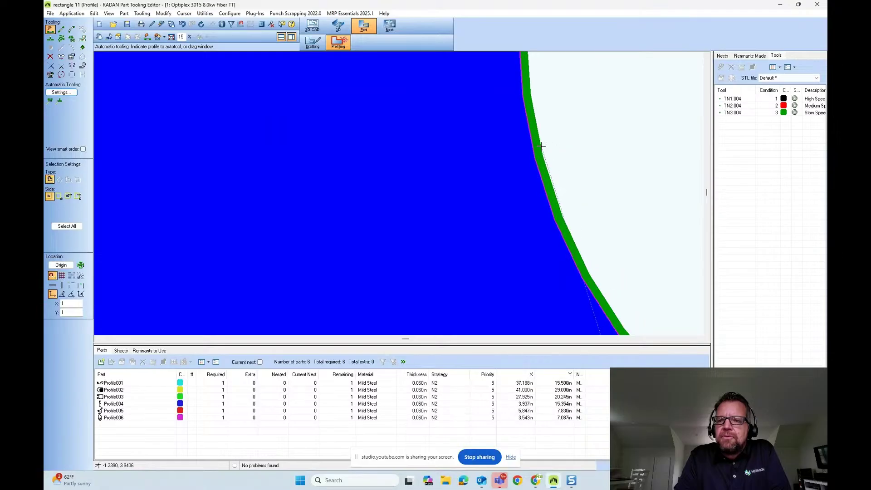
scroll(540, 146, "down", 8)
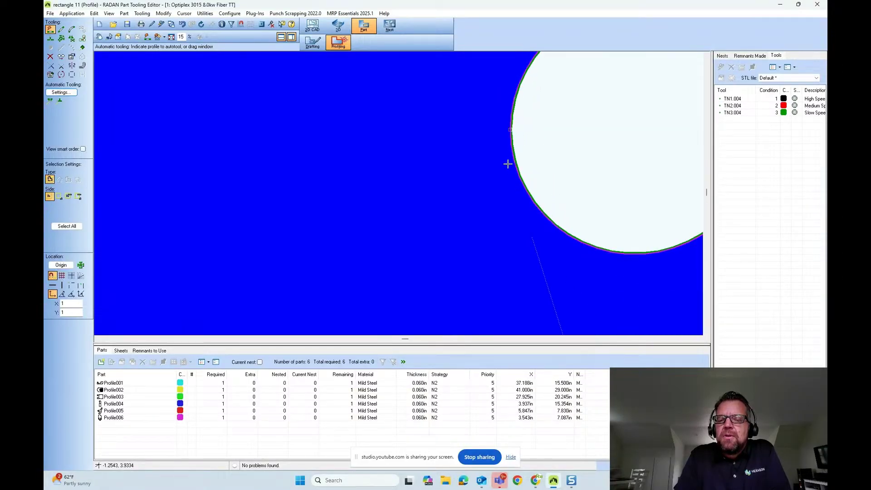
scroll(506, 191, "down", 6)
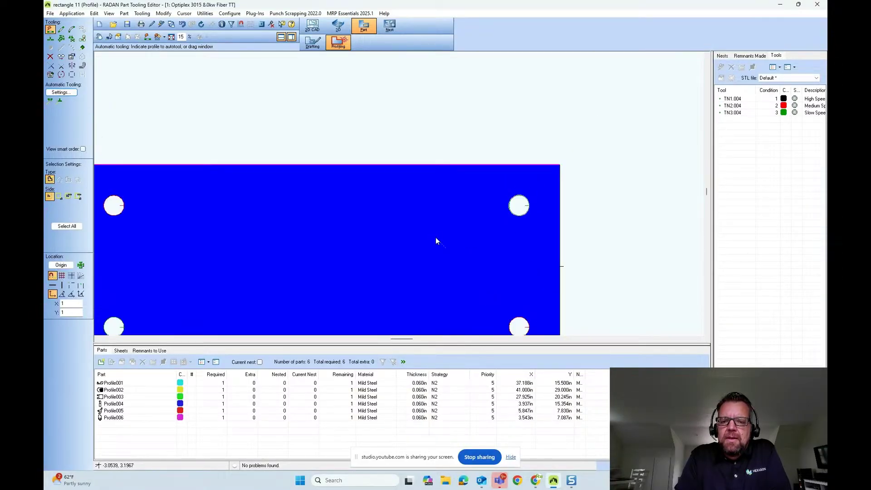
scroll(570, 278, "up", 6)
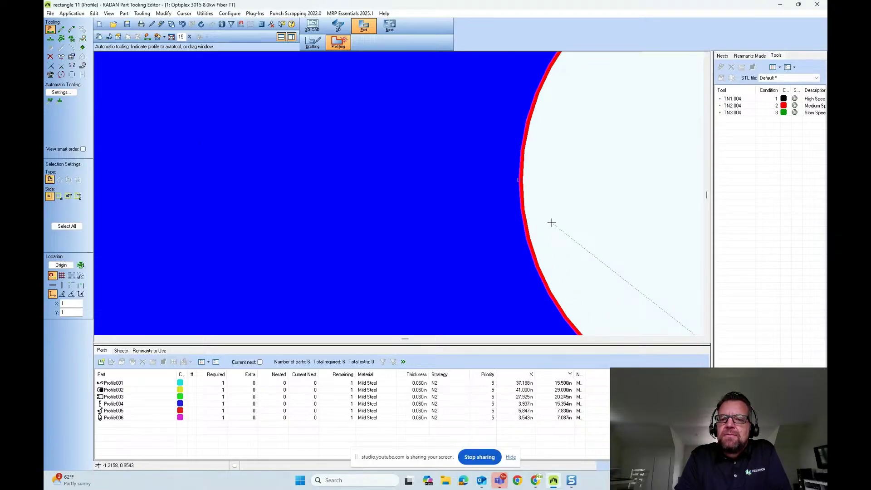
- Compare the drafting pen colours of the lower-right and upper-right holes with the tooled part
left_click(313, 42)
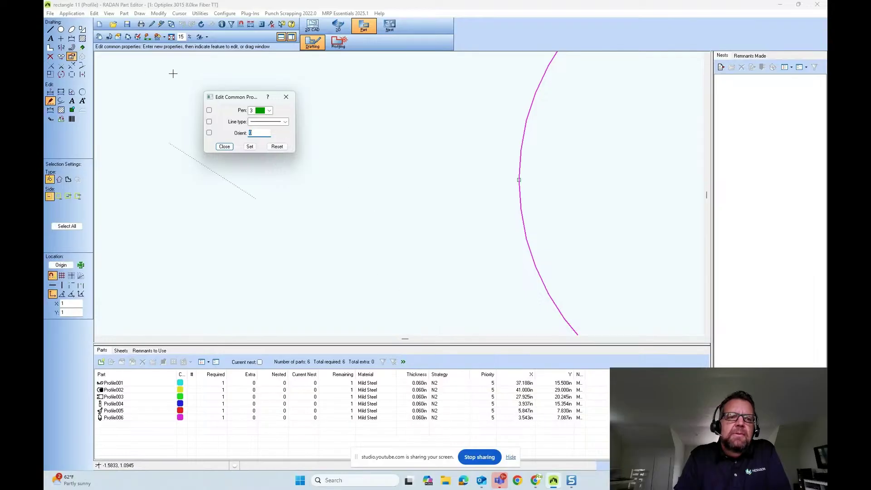
left_click(50, 29)
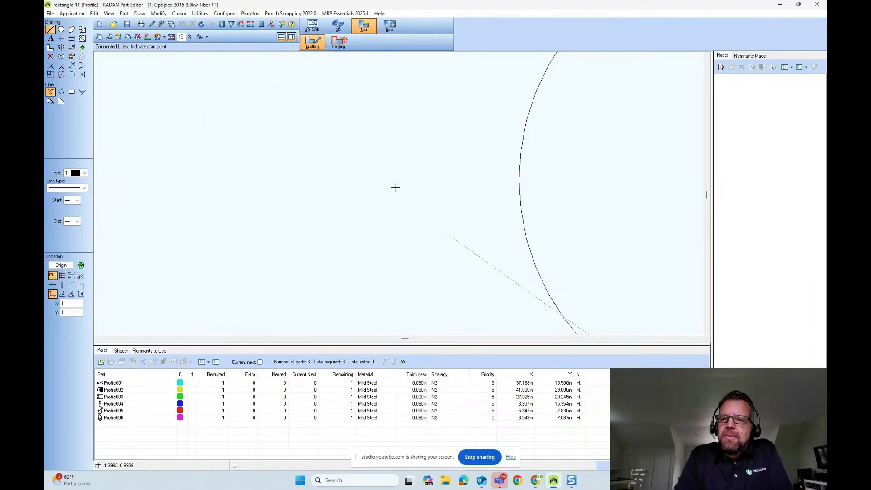
scroll(408, 196, "down", 6)
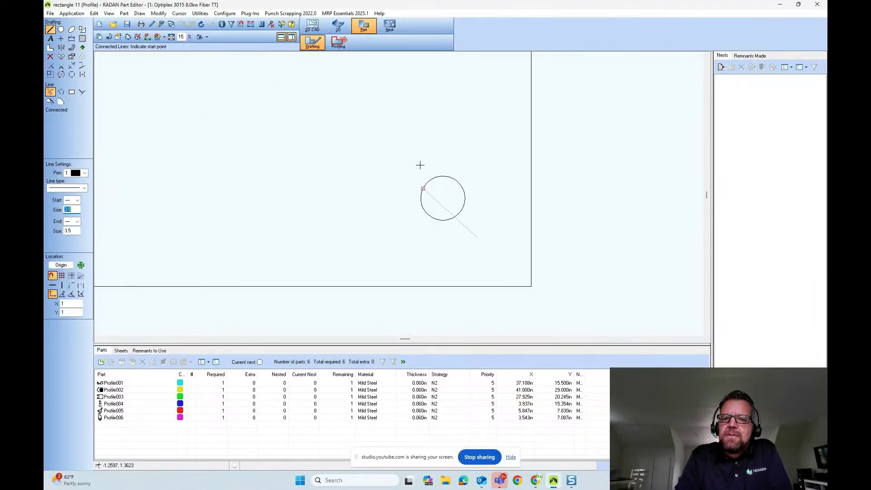
scroll(415, 104, "down", 2)
scroll(413, 83, "up", 6)
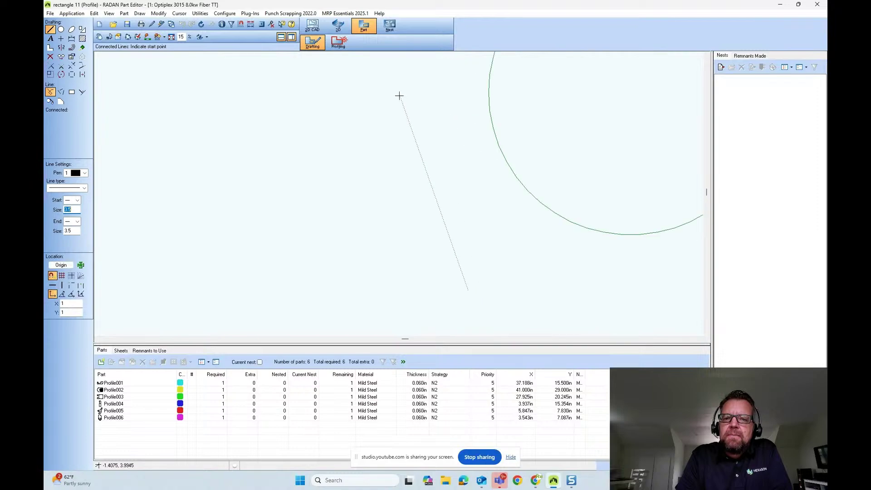
scroll(399, 95, "down", 4)
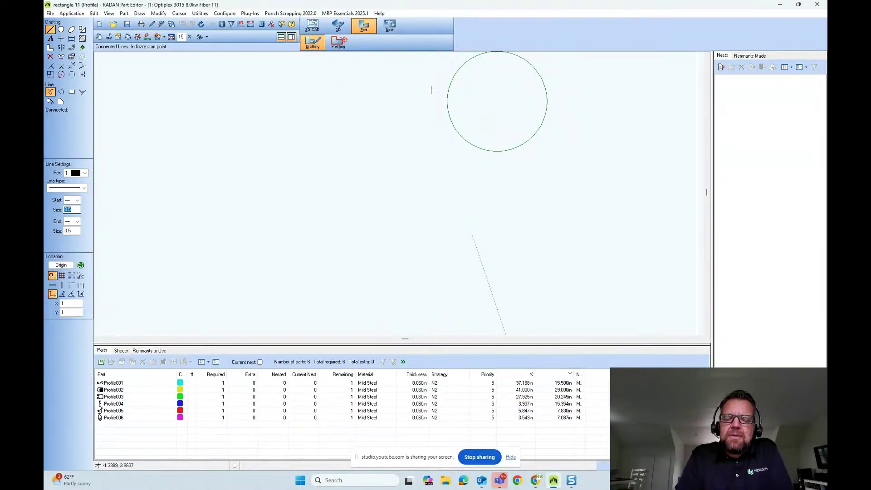
left_click(339, 43)
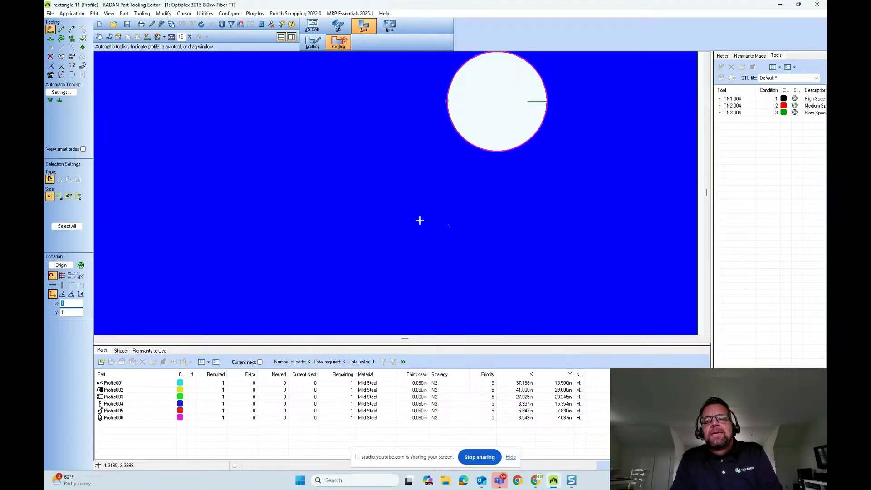
middle_click(407, 217)
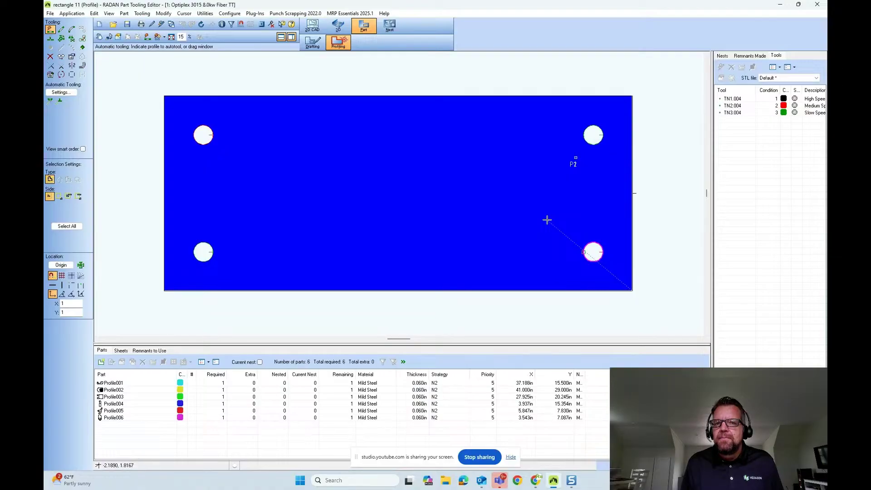
- Place a first name as fixed multiline text in pen 1 (black) on the plate, just left of the upper-right hole
left_click(312, 42)
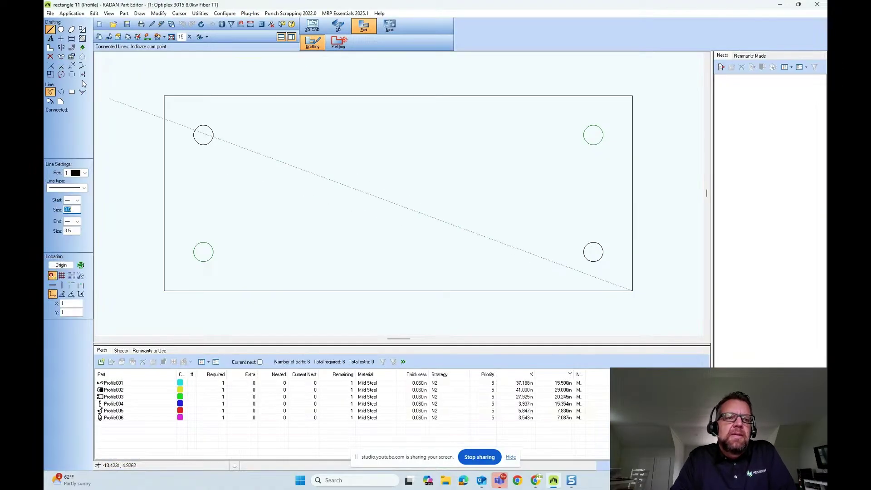
left_click(50, 38)
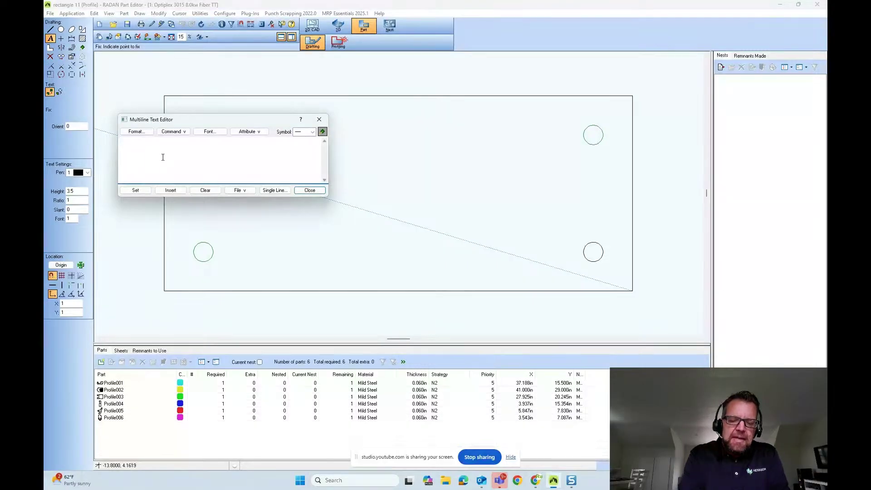
type("Mike")
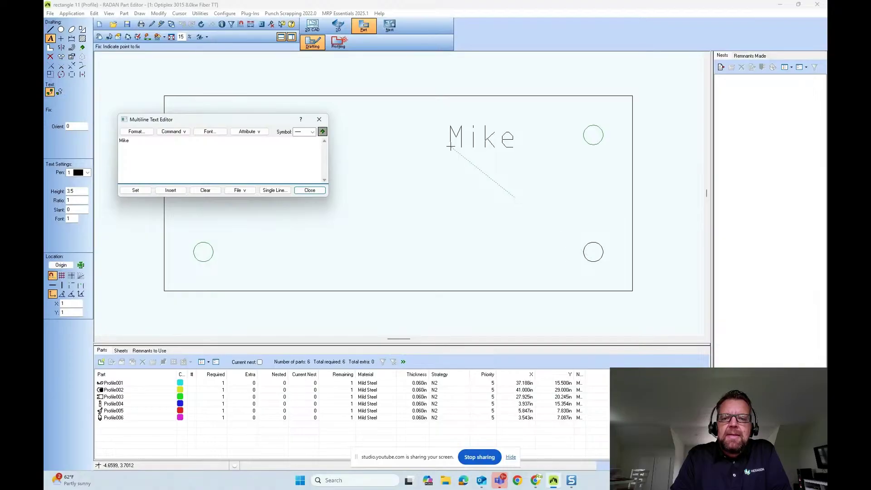
left_click(449, 146)
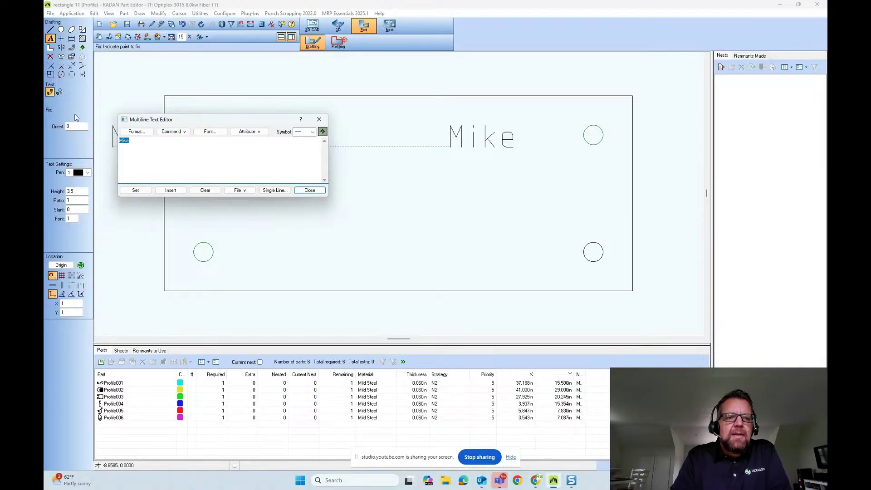
- Realize the same text as geometry in pen 5 (cyan) directly below the first text, and close the text editor
left_click(60, 92)
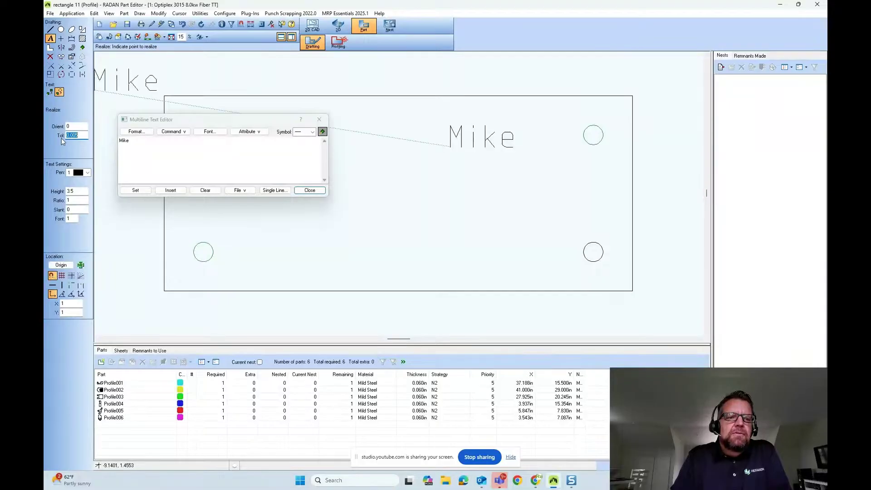
left_click(87, 173)
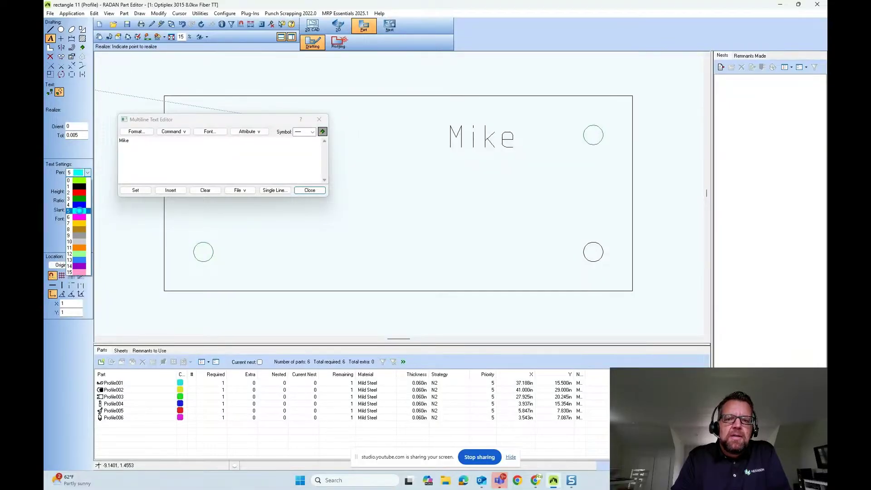
left_click(77, 212)
left_click(450, 180)
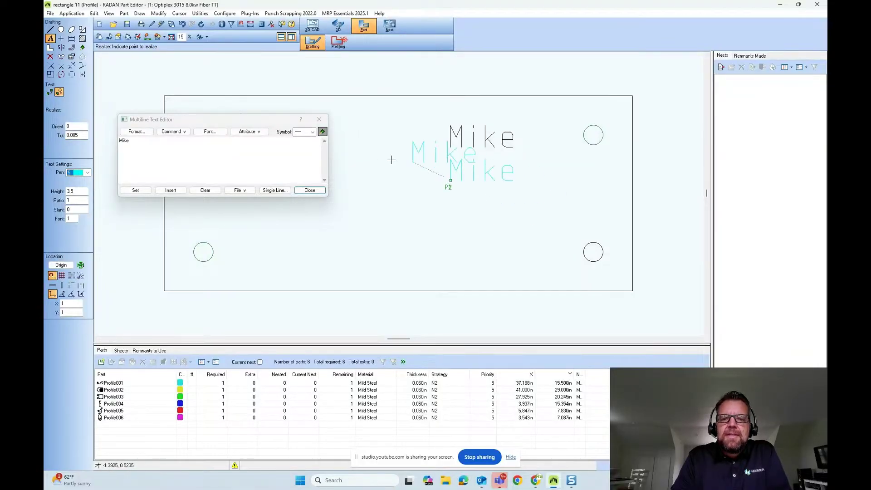
left_click(310, 190)
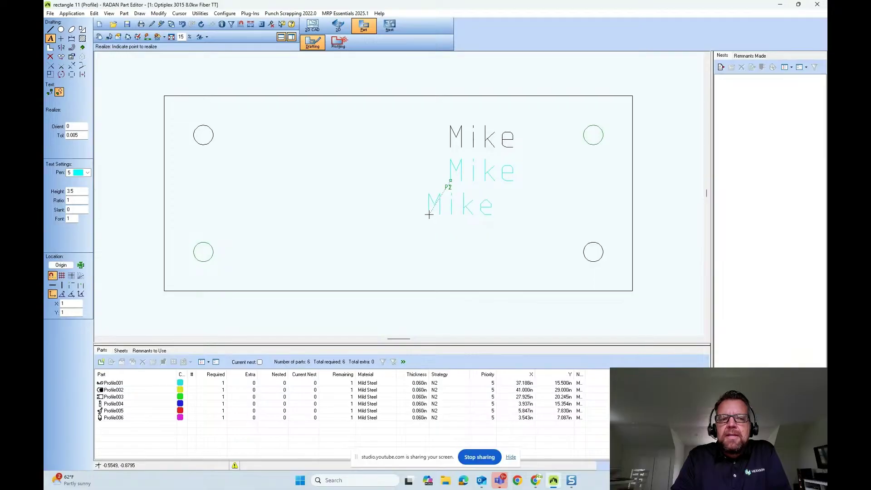
- Check whether the part geometry is closed
left_click(50, 56)
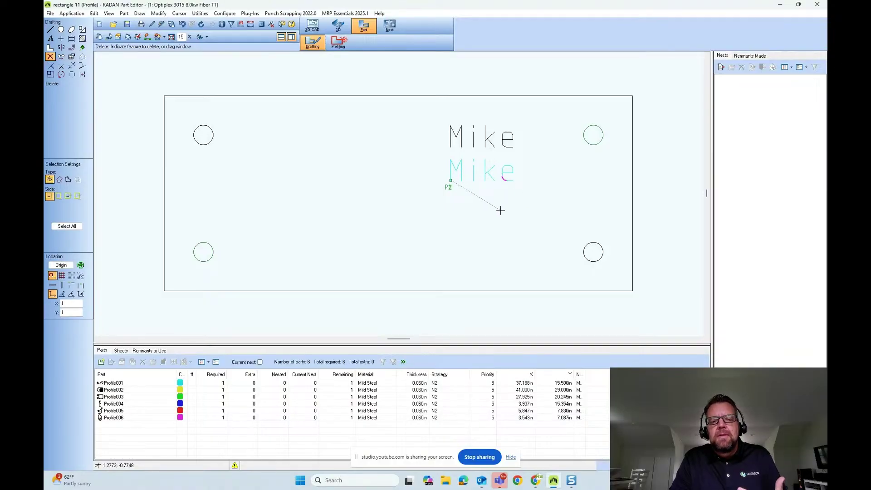
left_click(137, 37)
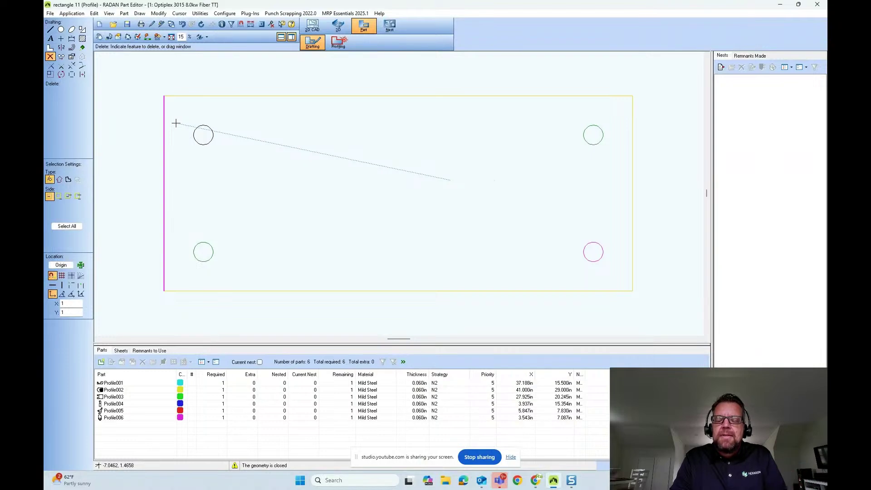
scroll(334, 182, "up", 1)
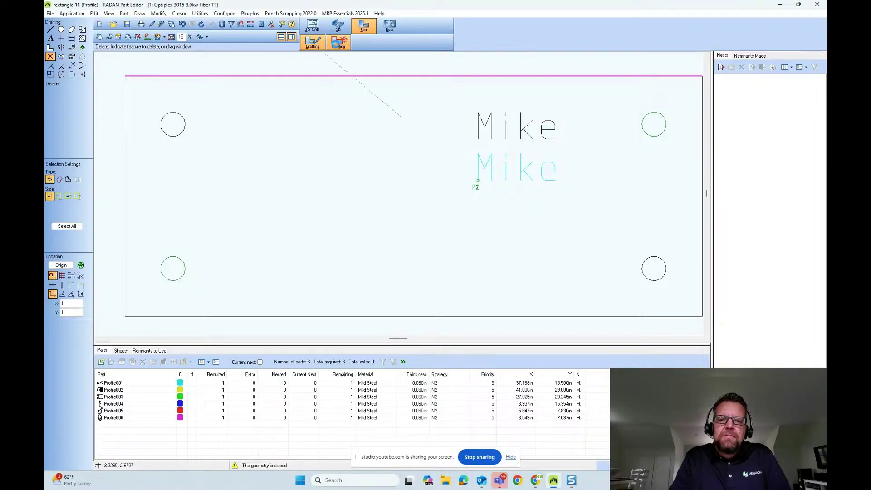
- Apply the automatic tooling to the part with the added texts, and inspect the tool path on the lower, realized text
left_click(337, 42)
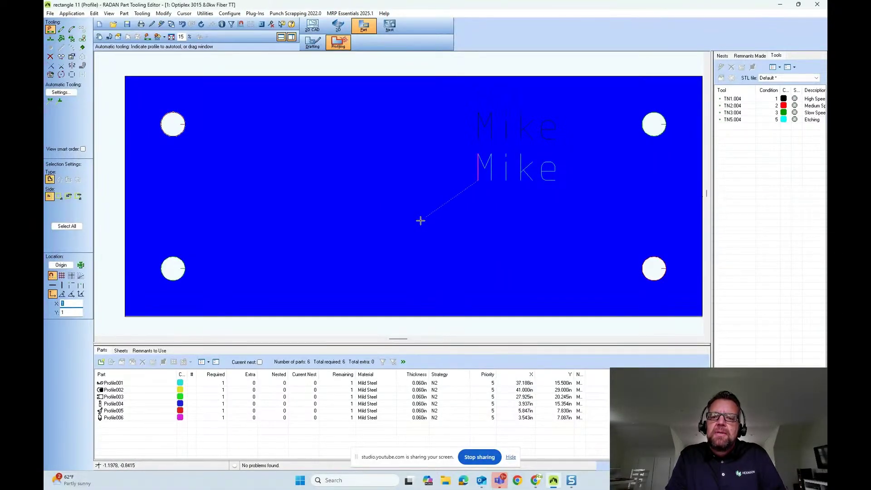
left_click(484, 200)
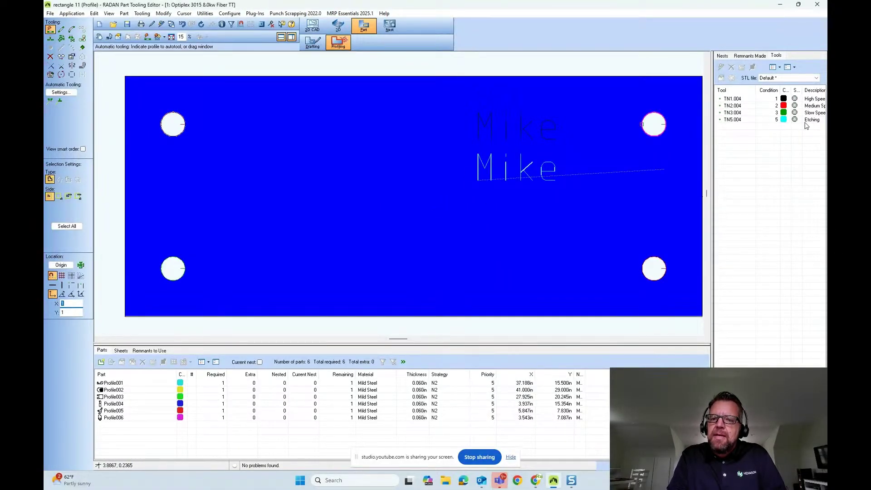
scroll(470, 179, "up", 8)
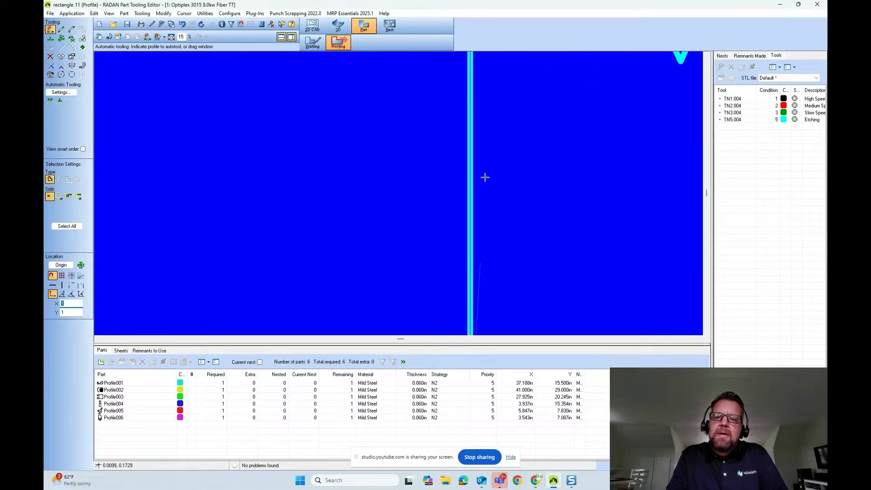
- Examine the etching tool path on the first letter of the lower, realized text, ending on the whole plate
scroll(485, 177, "up", 2)
scroll(454, 232, "up", 2)
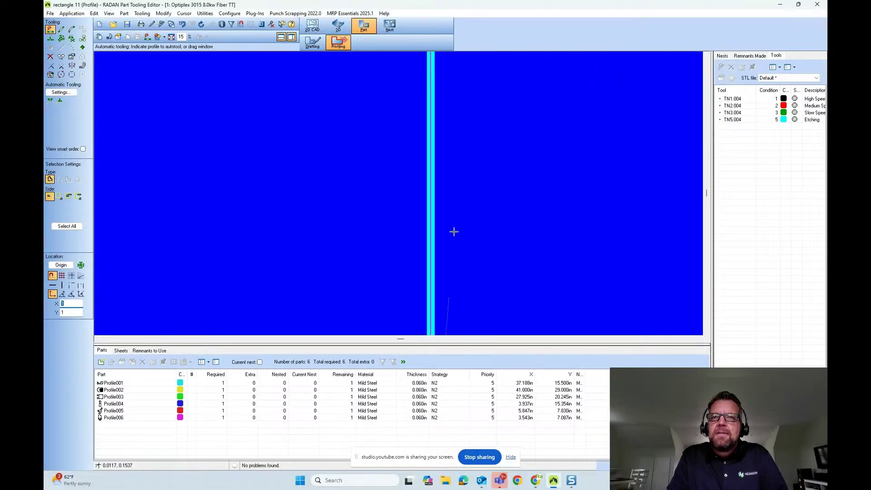
scroll(453, 231, "down", 5)
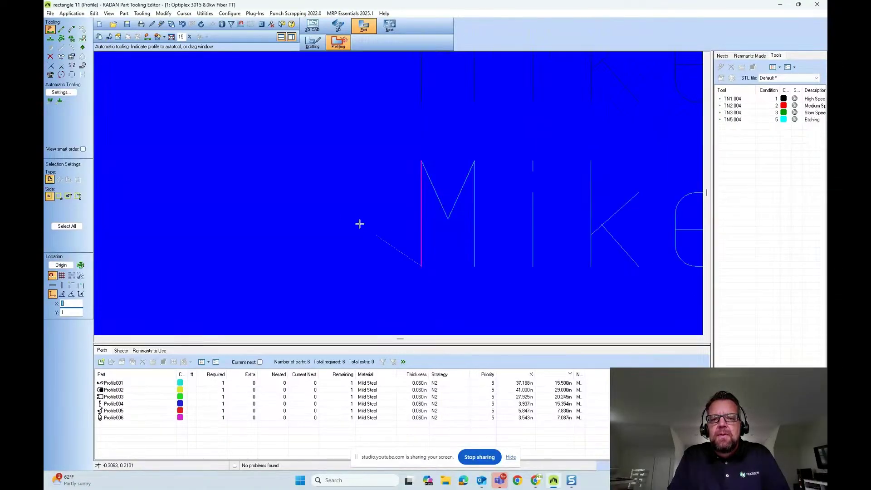
scroll(339, 214, "down", 4)
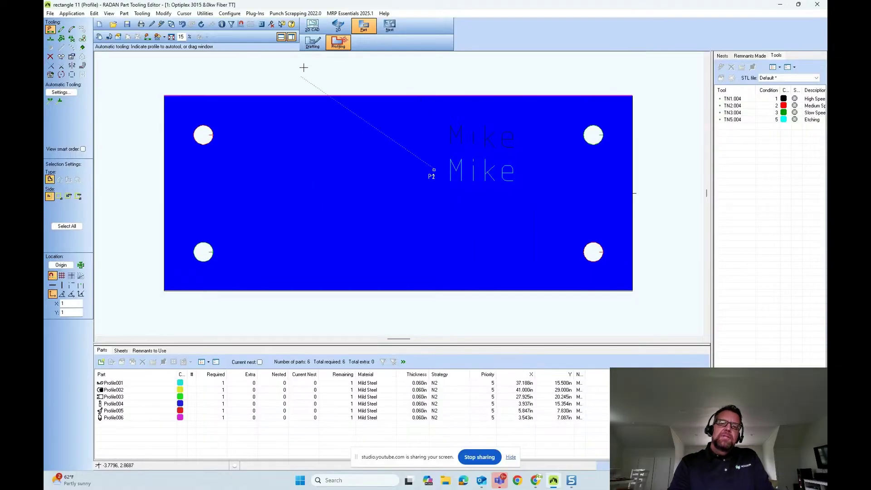
- Return to drafting the part and review the pens ignored in nesting in the machine configuration, leaving the settings as they are
left_click(312, 42)
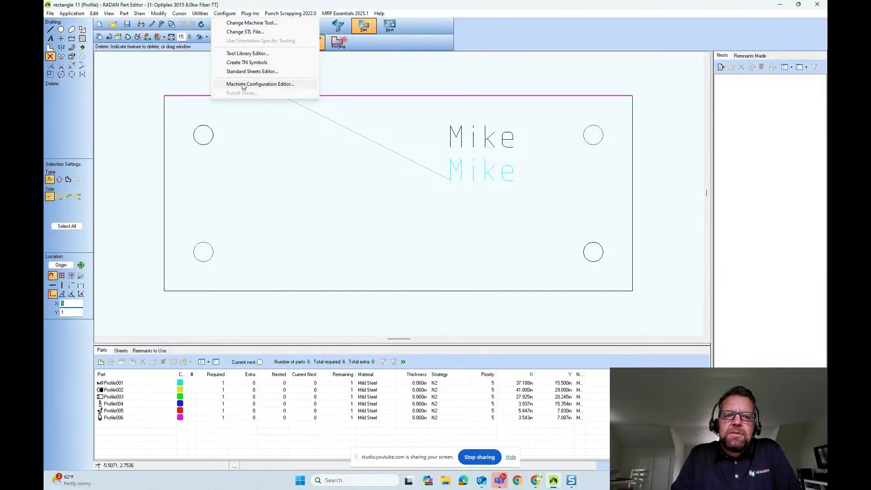
left_click(242, 85)
left_click(319, 264)
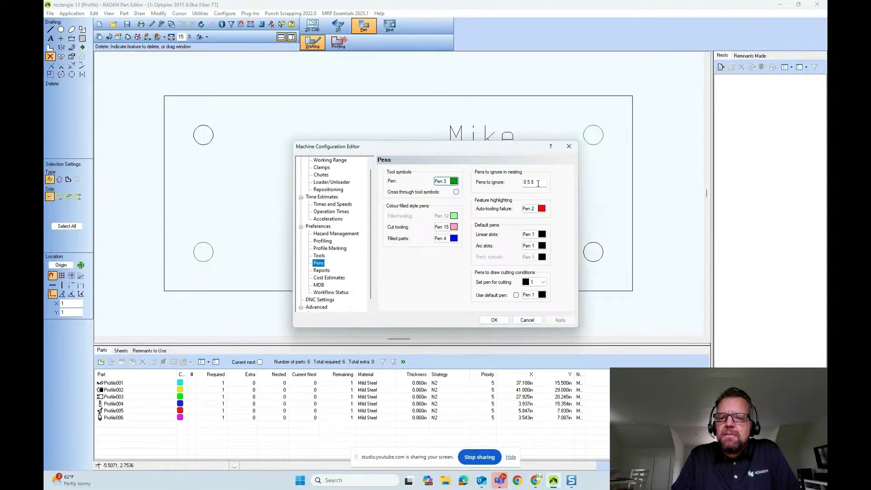
left_click(531, 322)
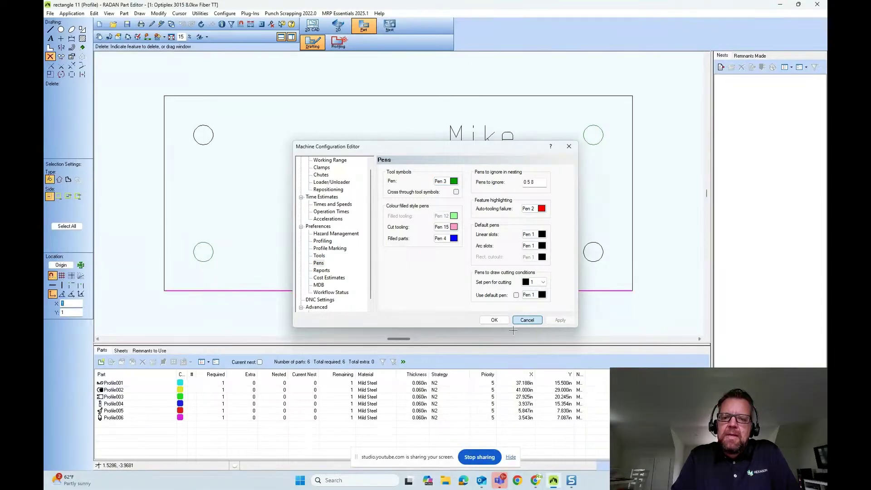
- Start a connected line in pen 9 (grey)
left_click(51, 31)
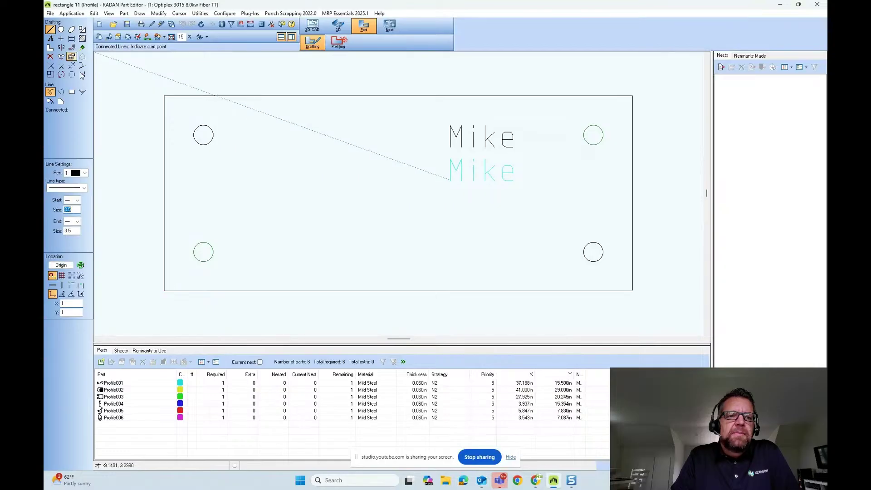
left_click(84, 173)
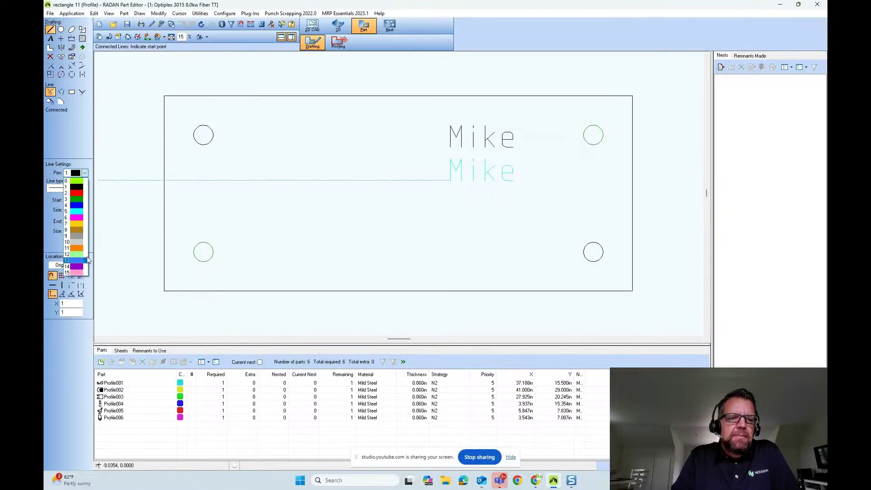
left_click(75, 236)
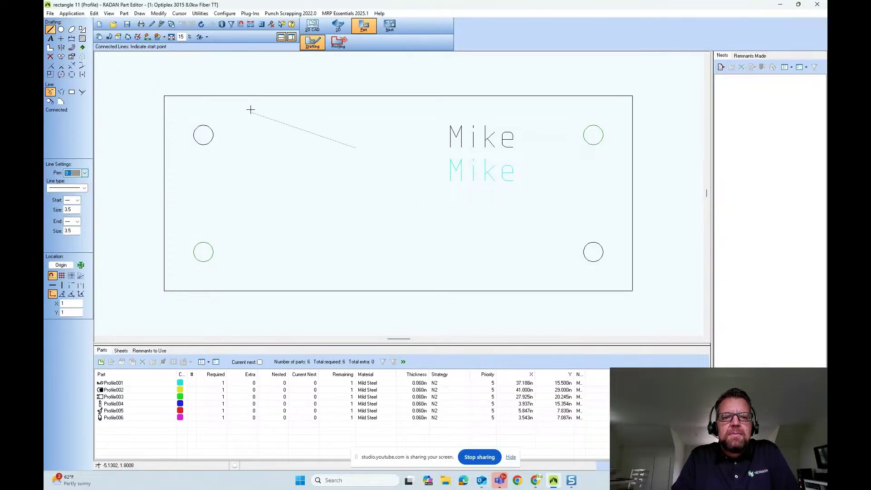
- Try a vertical line from the plate's upper edge to its lower edge, right of the left-hand holes, and delete it
left_click(252, 97)
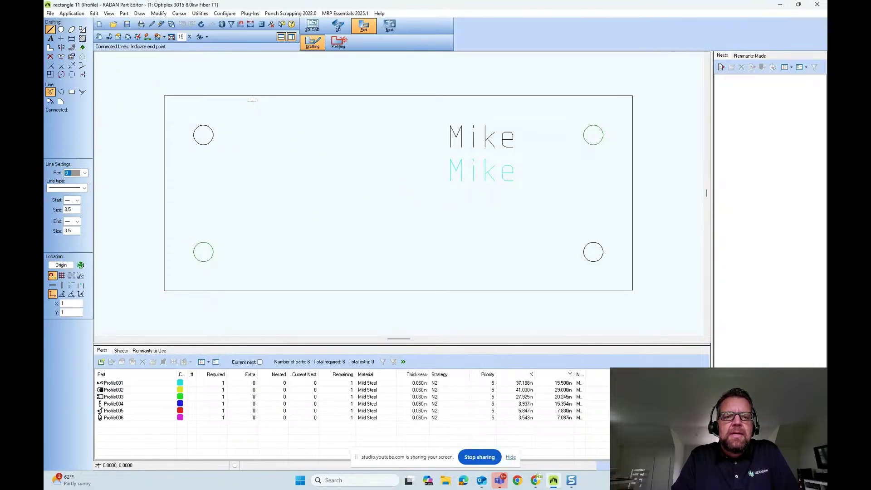
left_click(254, 287)
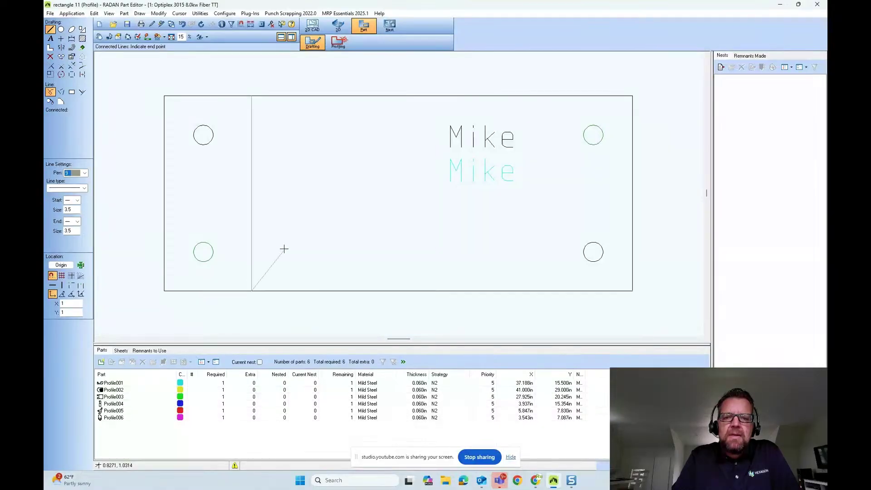
left_click(50, 30)
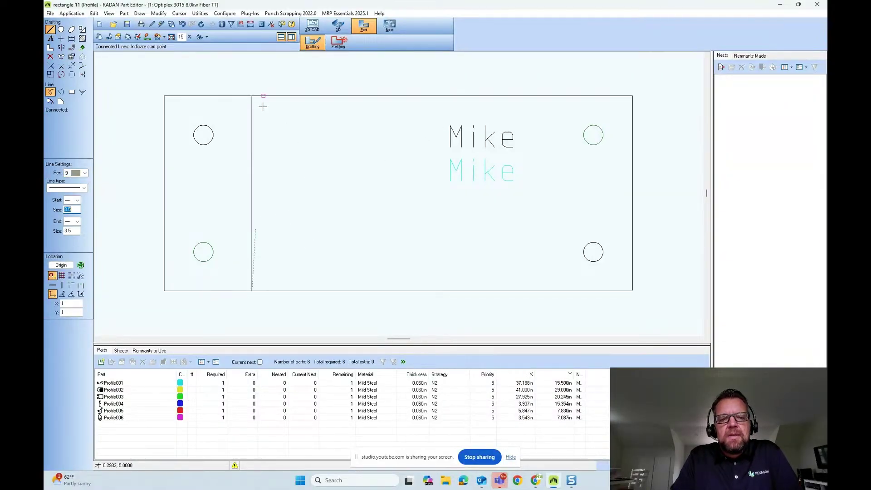
left_click(252, 289)
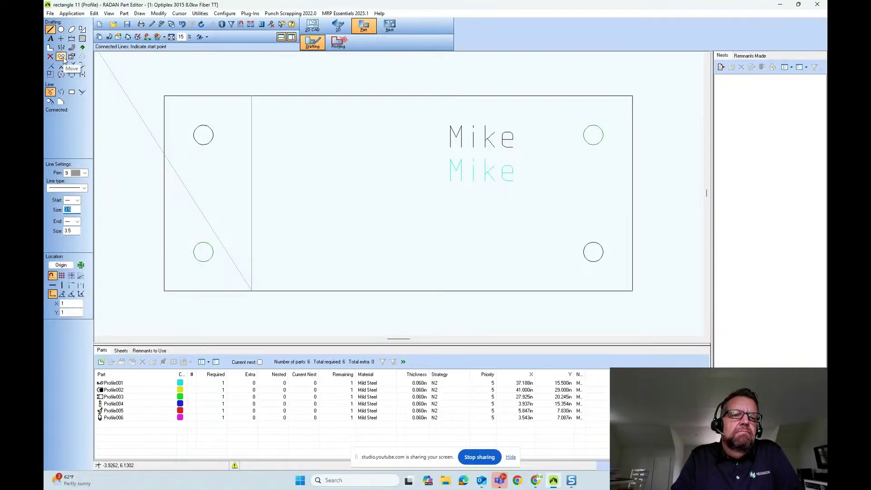
left_click(50, 56)
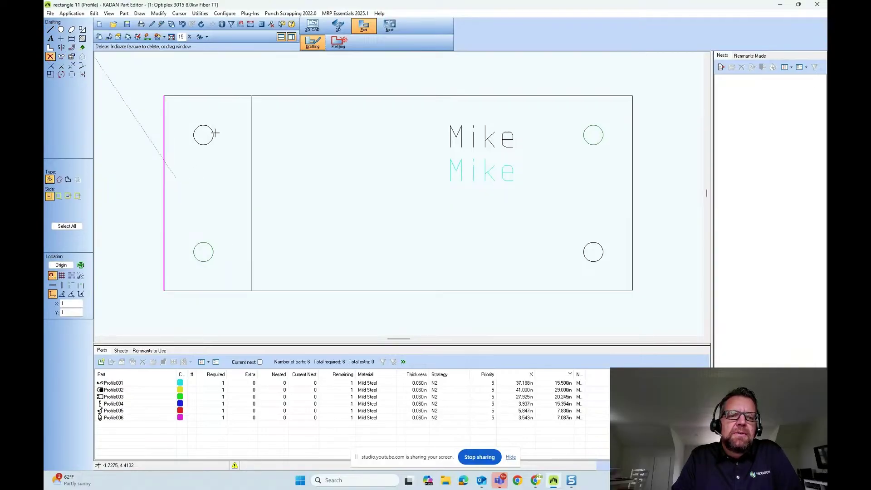
left_click(255, 165)
- Draw a vertical pen 9 line about 3.5 in long beside the left-hand holes, clear of both plate edges, and check whether the geometry is closed
left_click(50, 29)
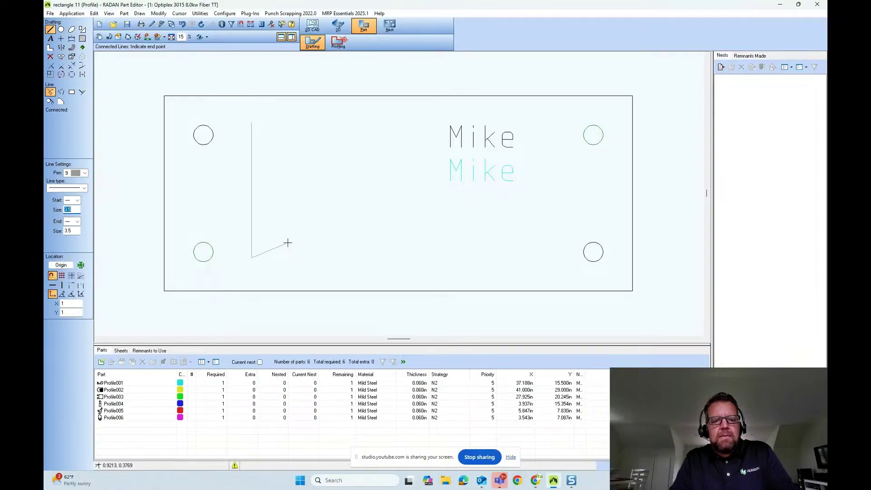
left_click(52, 30)
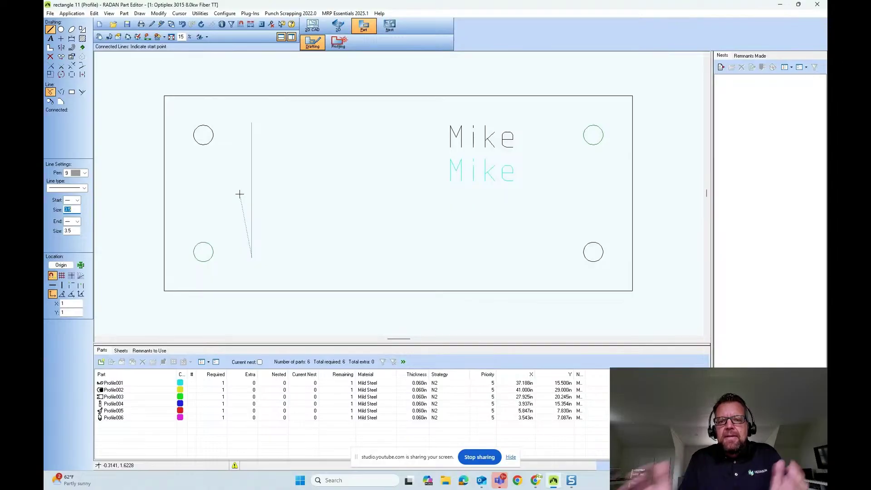
left_click(137, 37)
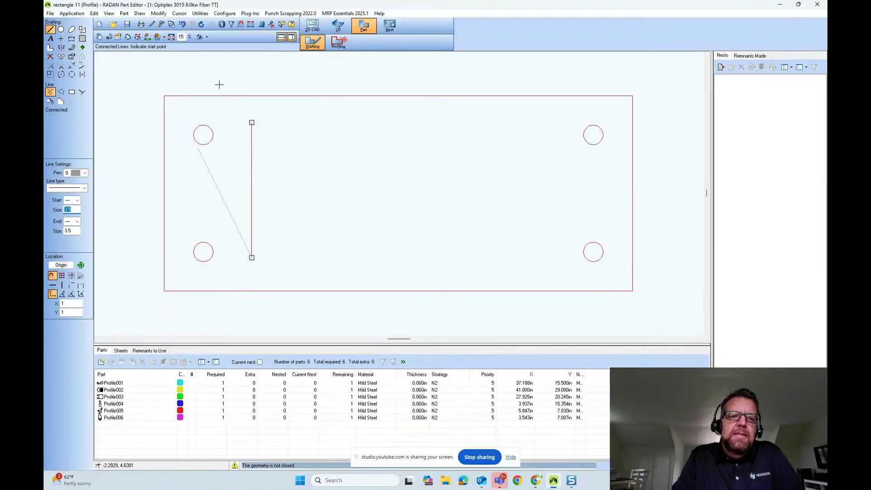
- Add pen 9 to the pens to ignore in nesting in the machine configuration, making the list 0 5 8 9
left_click(226, 15)
left_click(240, 84)
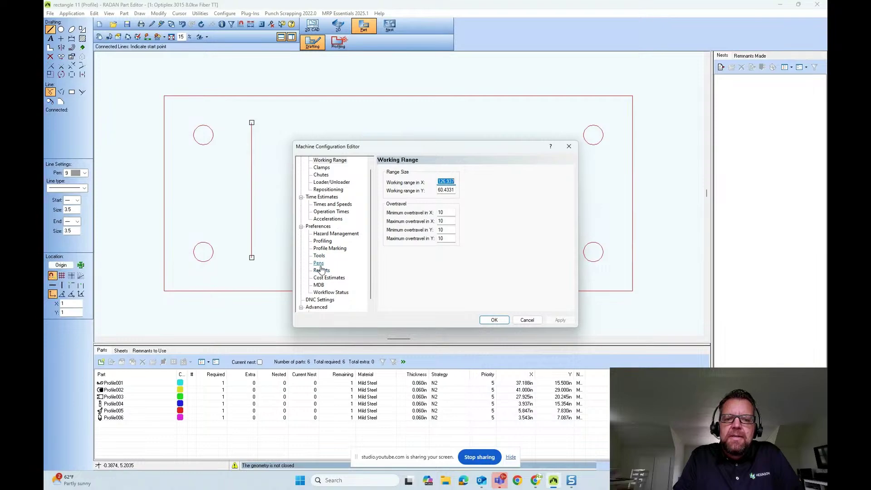
left_click(318, 264)
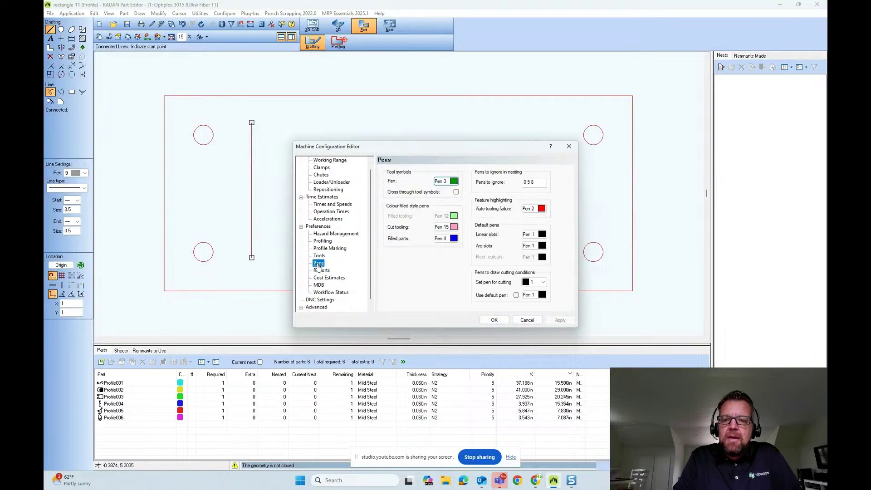
left_click(539, 182)
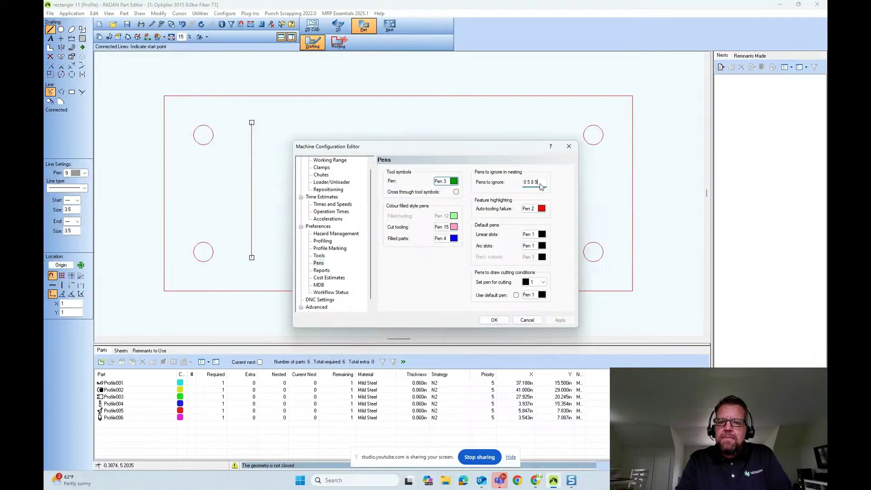
left_click(494, 320)
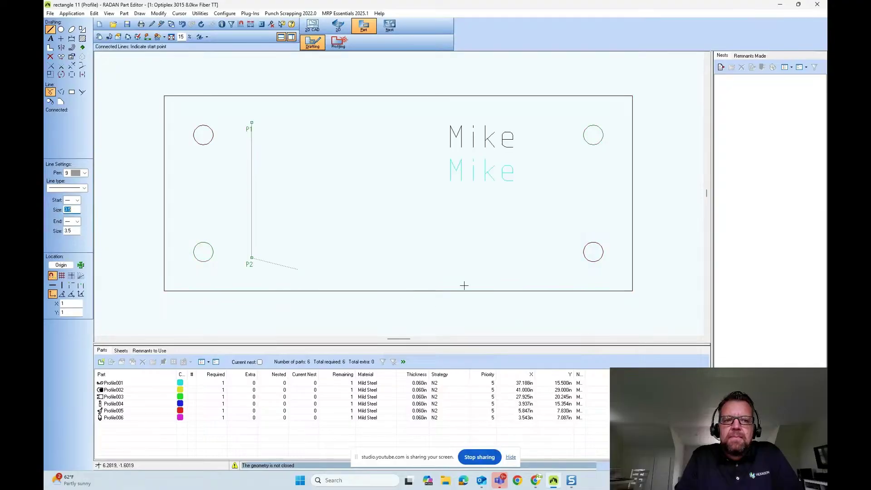
- Set pen 9 in the automatic tooling to cut features with centre offset using condition 1: High Speed, and apply the tooling to the part
left_click(338, 41)
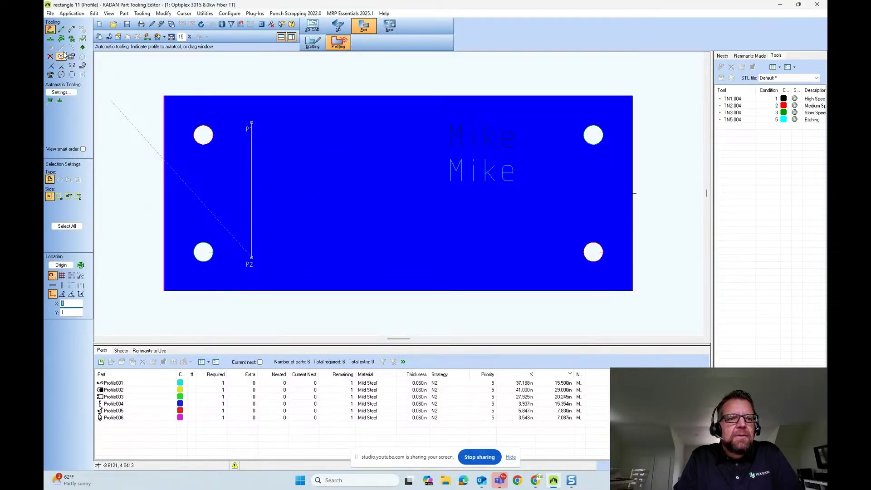
left_click(61, 92)
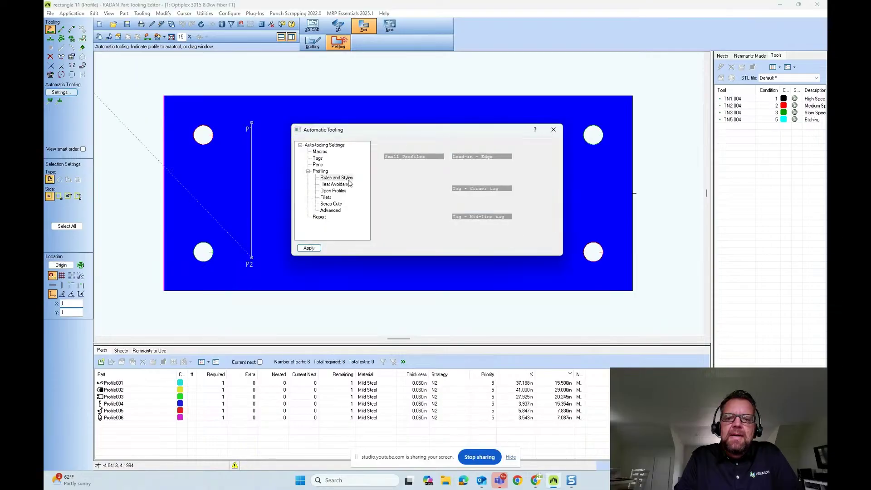
left_click(317, 165)
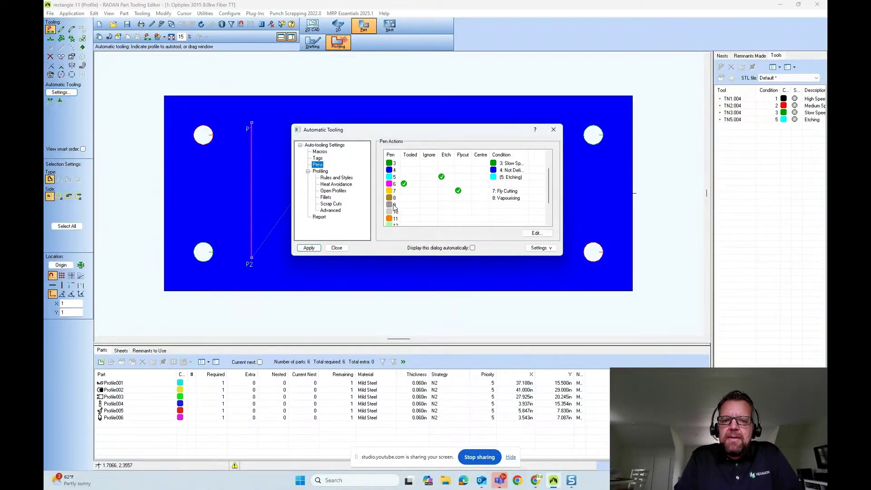
double_click(394, 205)
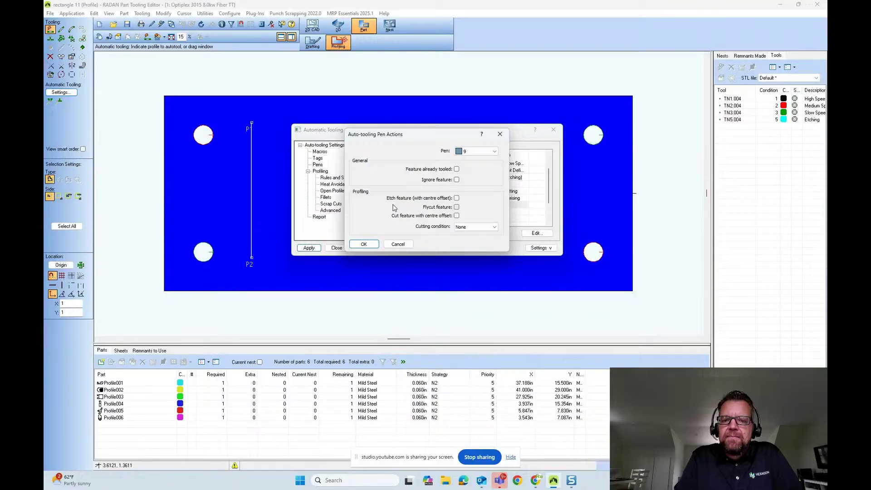
left_click(483, 226)
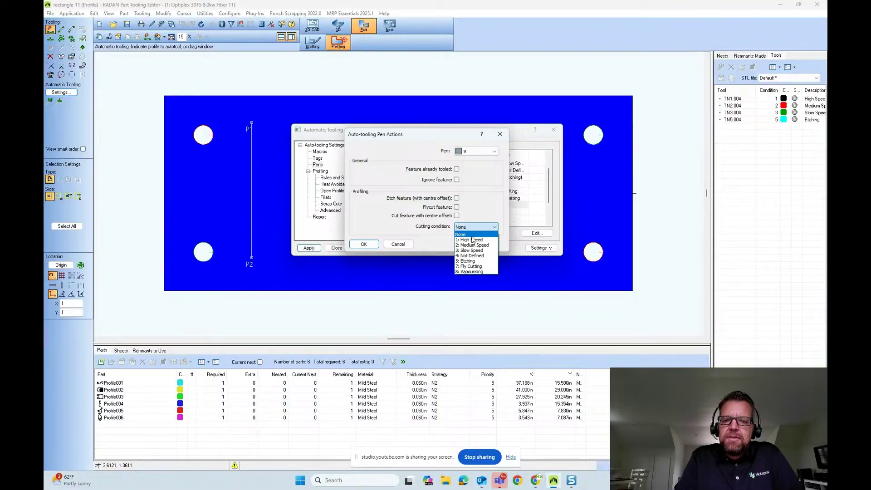
left_click(471, 239)
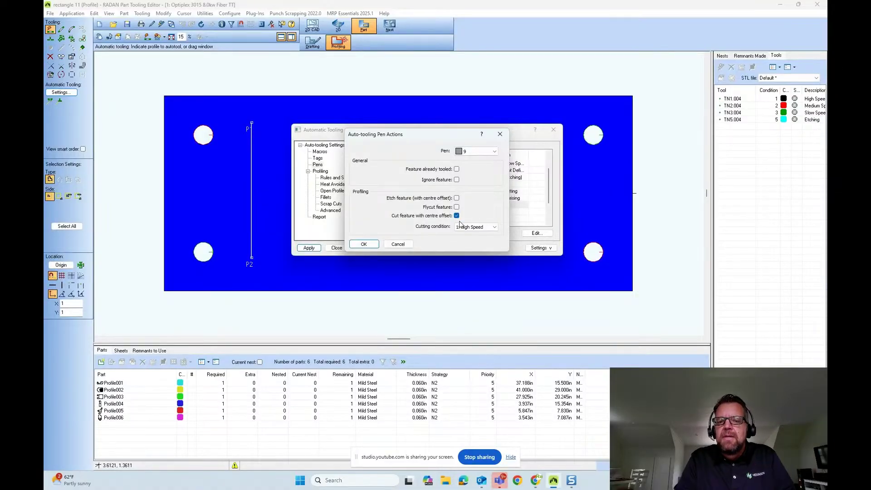
left_click(462, 231)
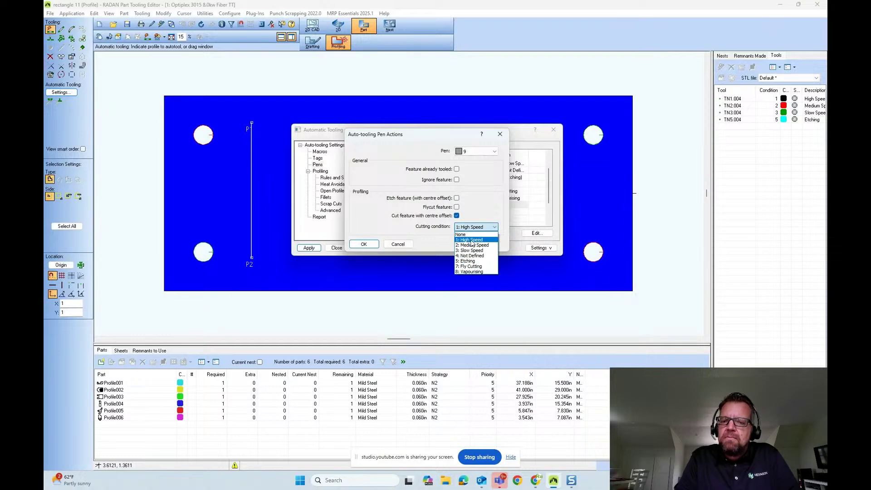
left_click(472, 227)
left_click(363, 244)
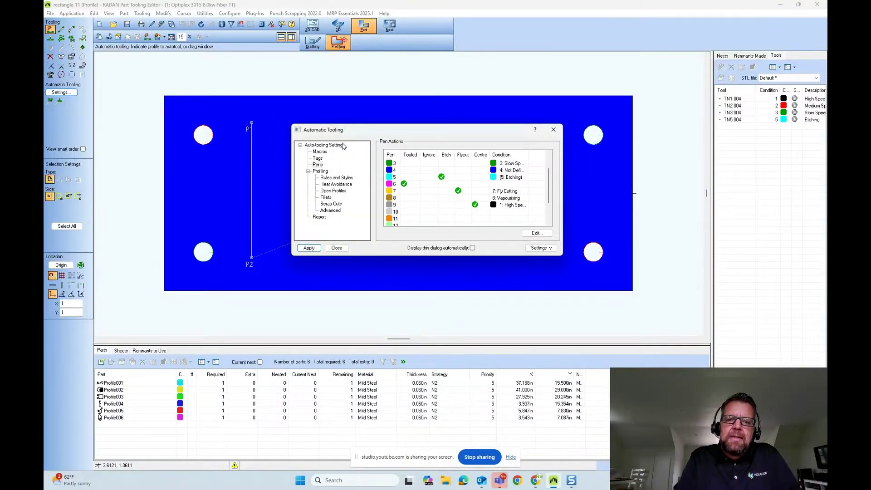
left_click(308, 247)
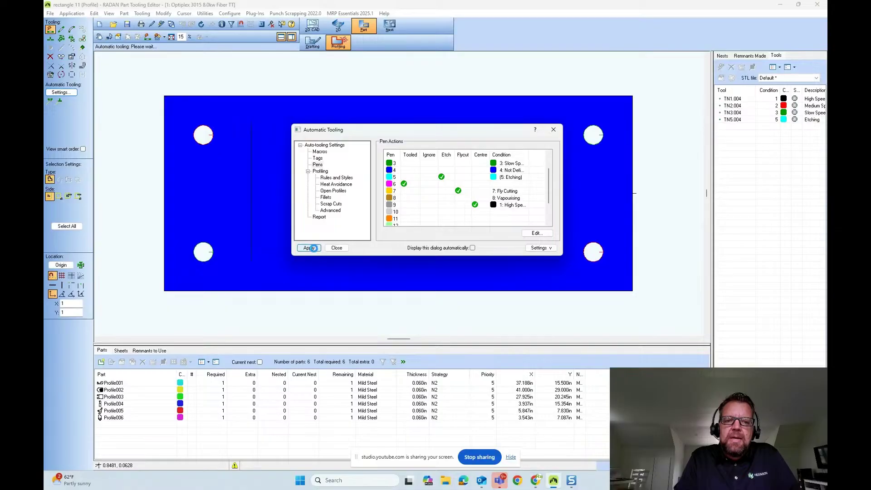
left_click(336, 247)
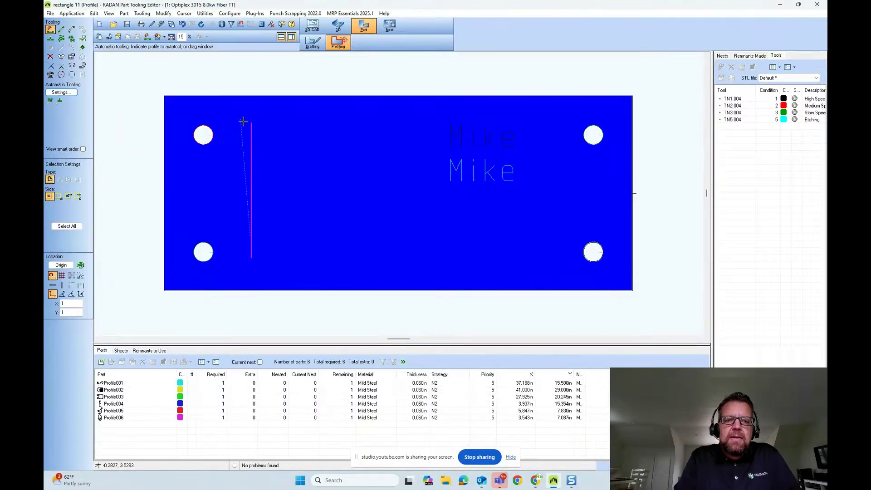
- Examine the tool path along the vertical pen 9 line, including its upper and lower ends
scroll(247, 129, "up", 5)
scroll(332, 113, "up", 5)
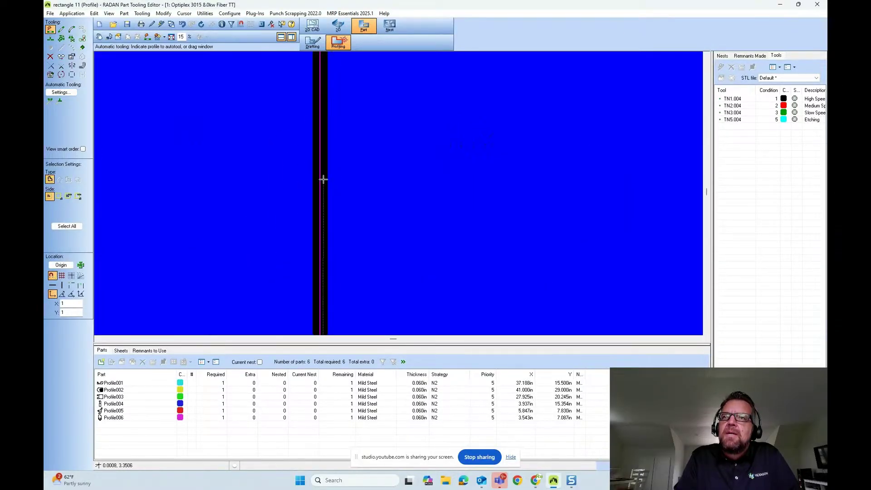
left_click_drag(706, 188, 706, 186)
middle_click(422, 162)
middle_click_drag(246, 121, 255, 127)
left_click(431, 197)
middle_click(431, 197)
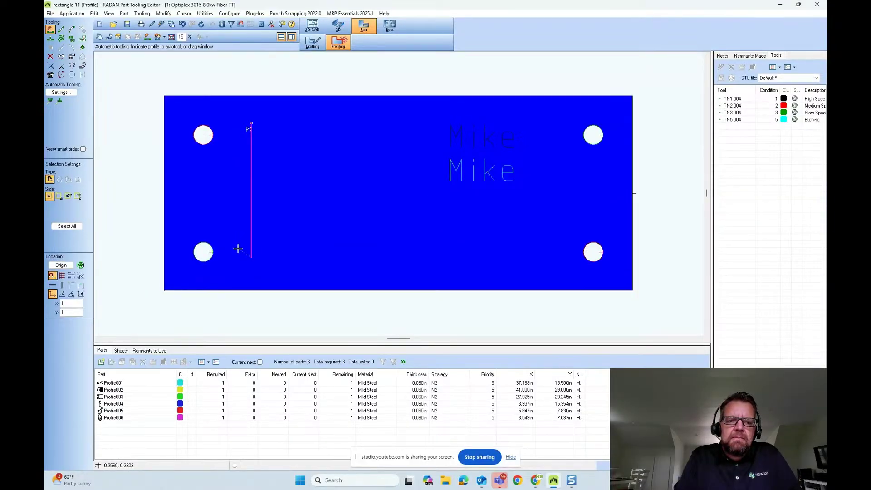
middle_click_drag(237, 247, 258, 261)
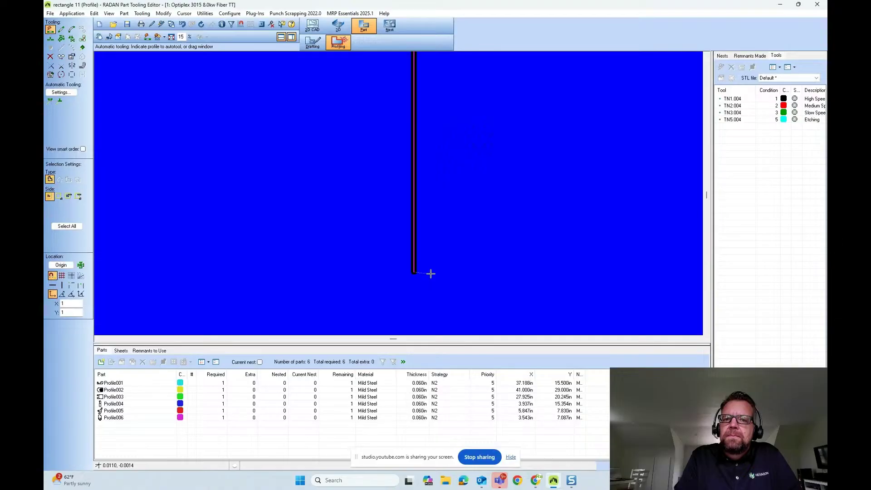
middle_click(430, 273)
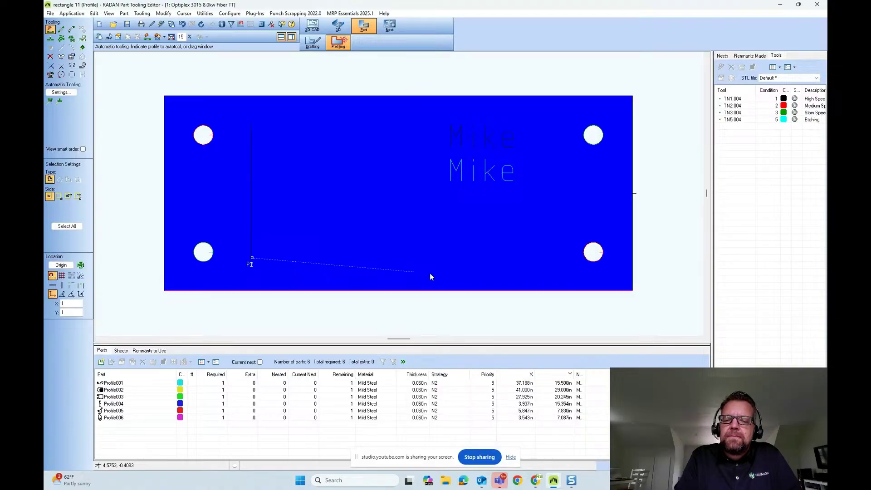
left_click(275, 205)
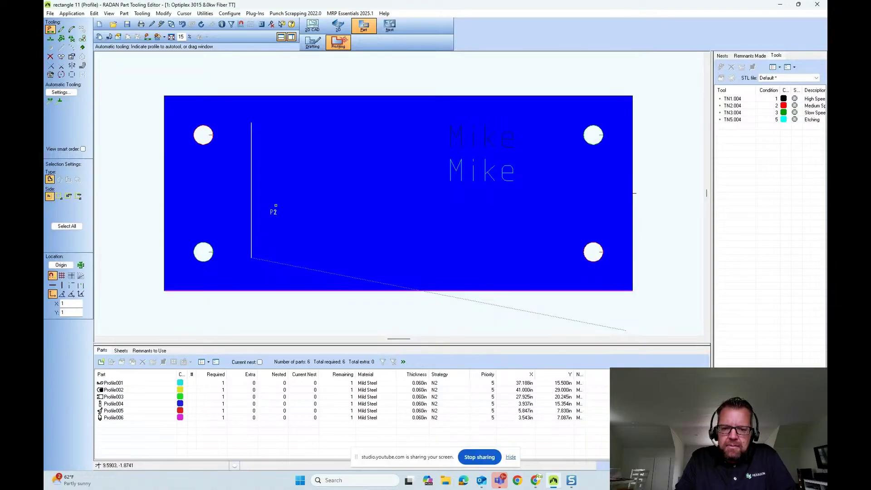
left_click(471, 459)
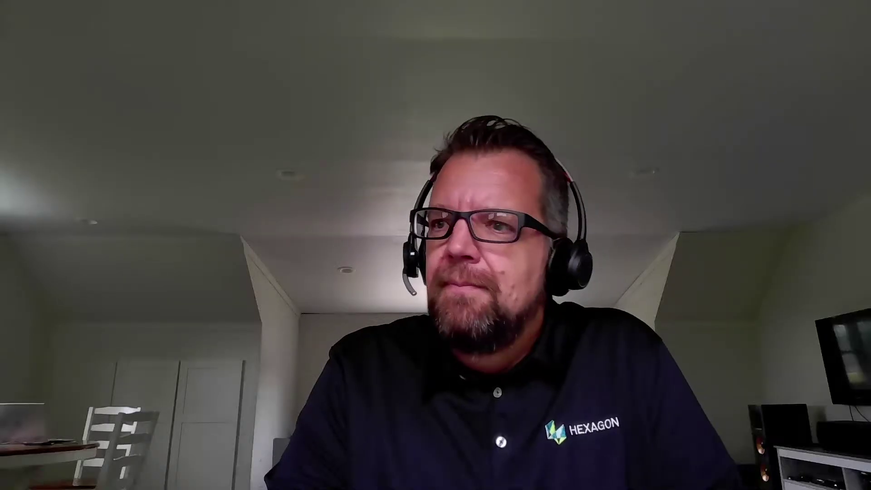